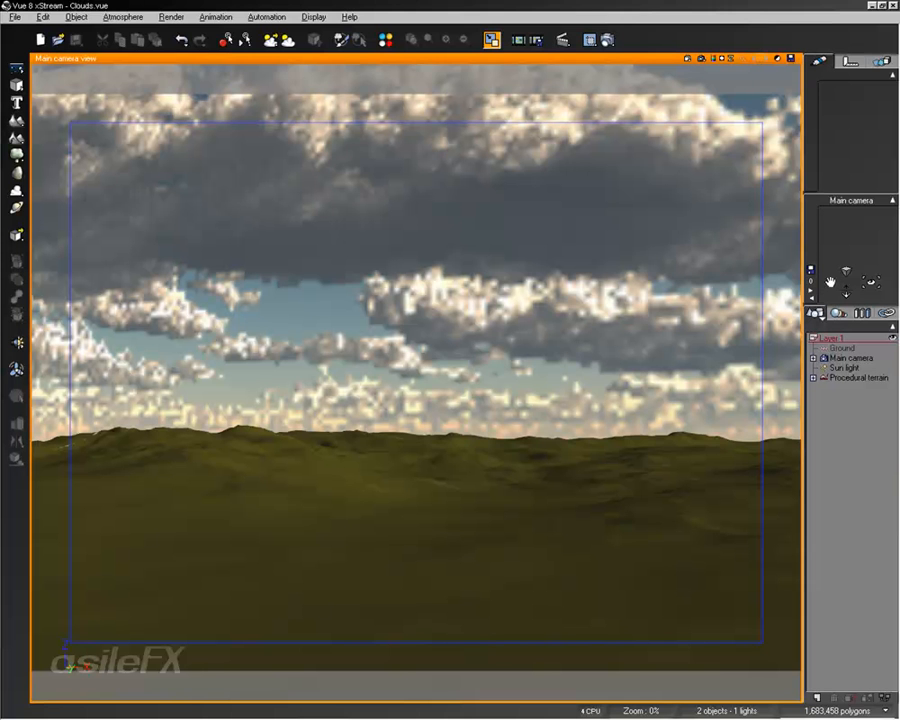
Review the Small Cumulus cloud layer's settings in the Atmosphere Editor.
click(124, 16)
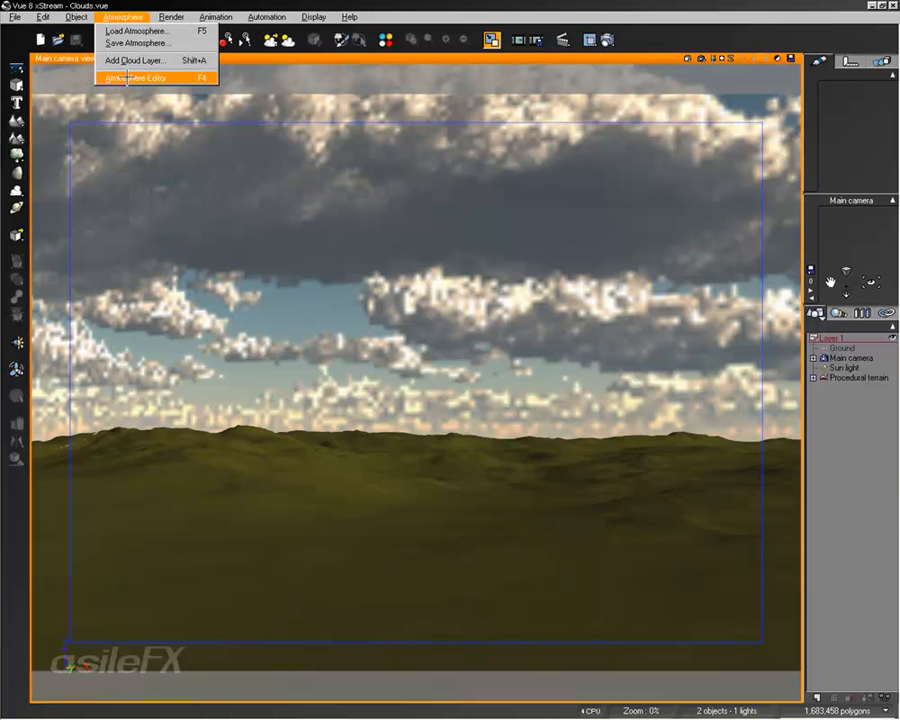
click(127, 77)
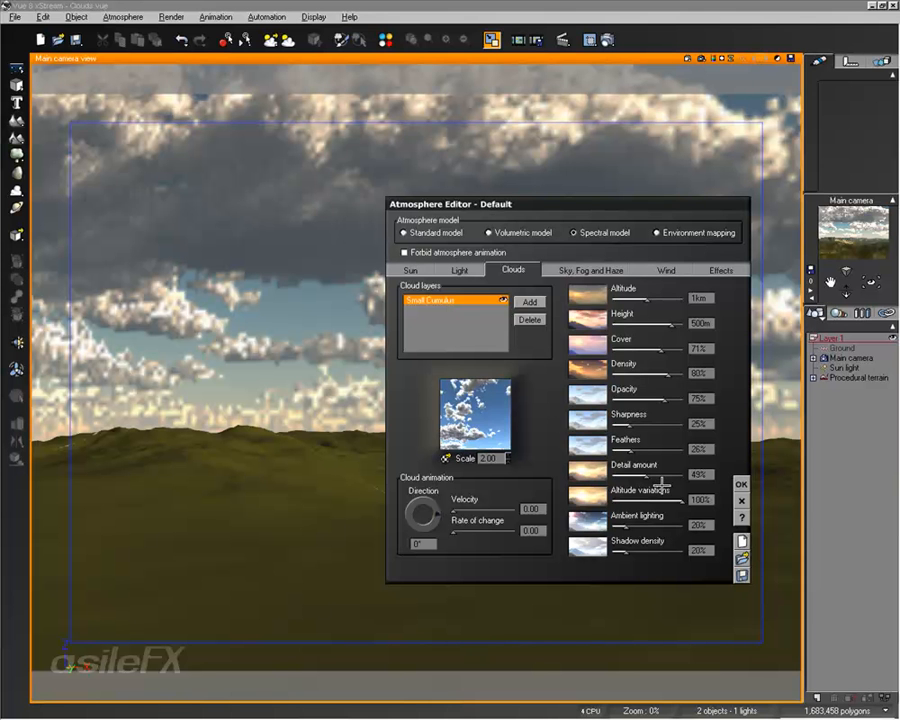
click(741, 484)
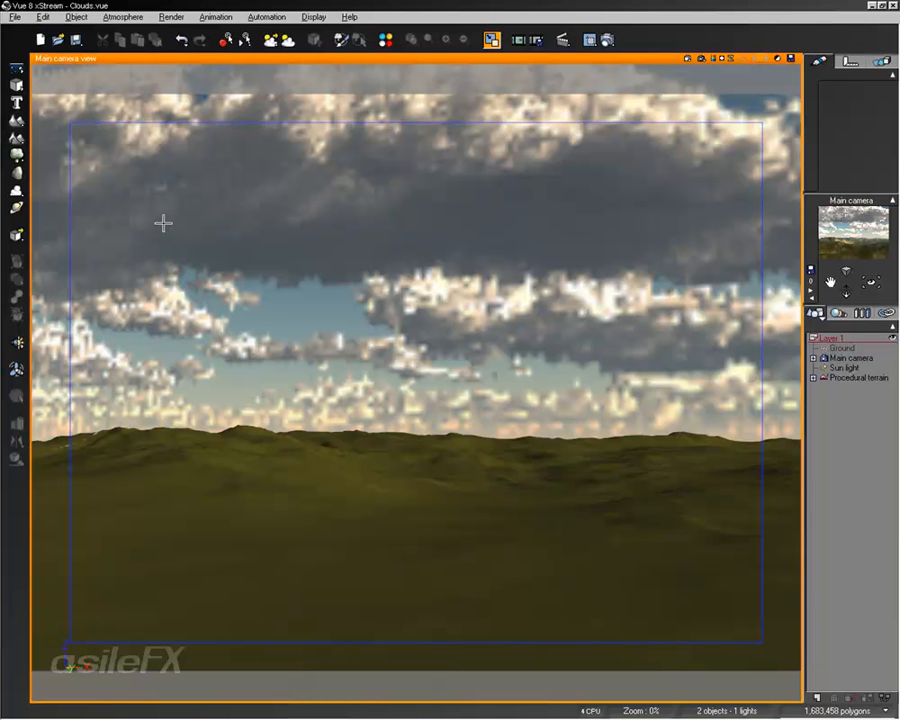
Compare the available cloud models and add a MetaCloud using the Layered Cumulus model.
click(16, 189)
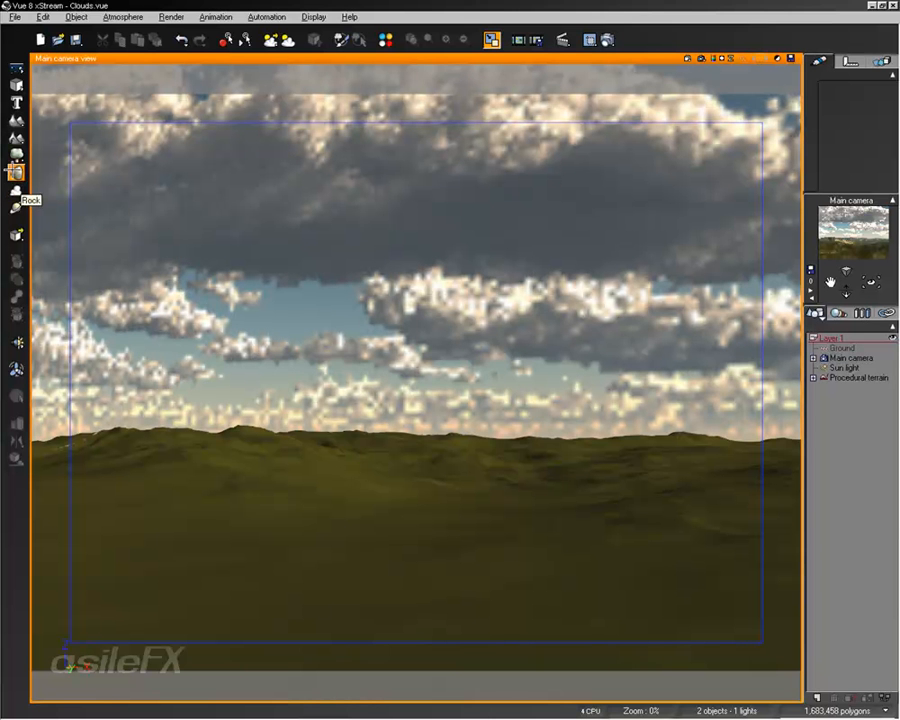
click(17, 190)
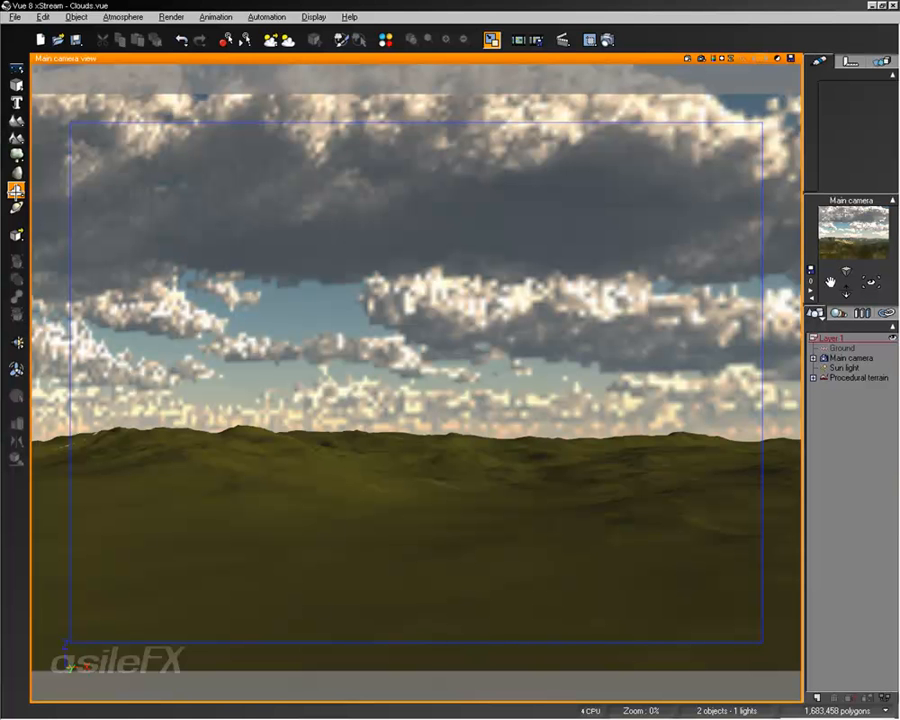
click(16, 190)
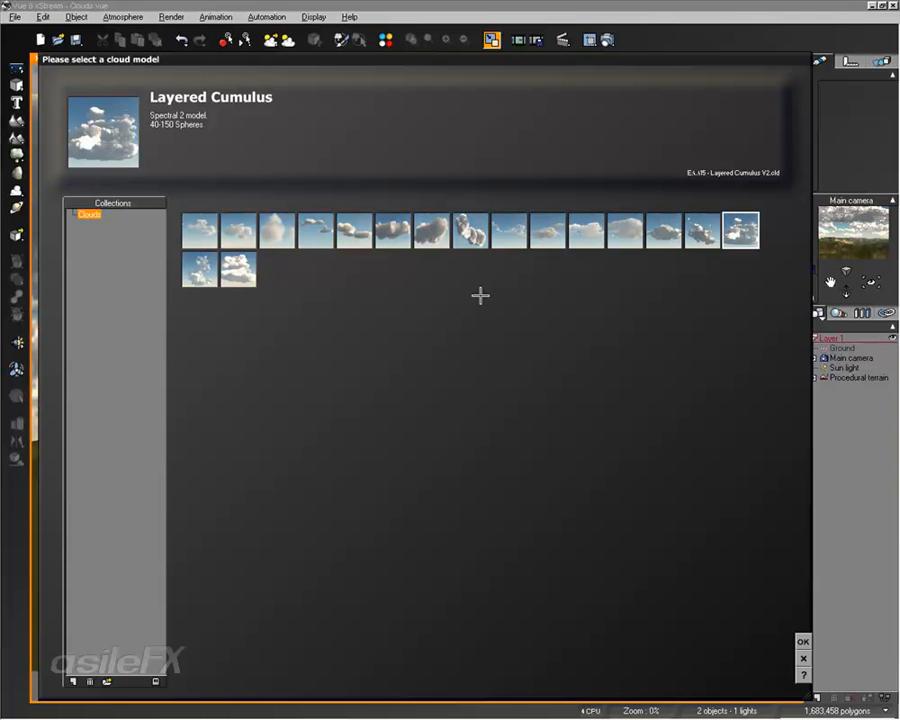
click(421, 238)
click(478, 230)
click(305, 231)
click(277, 230)
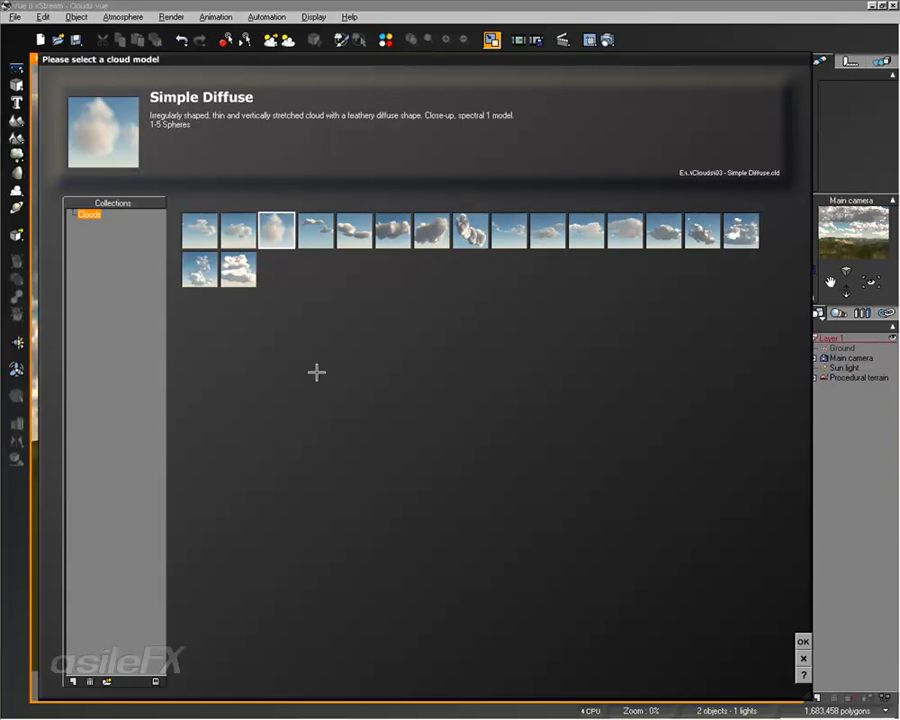
click(200, 268)
click(392, 230)
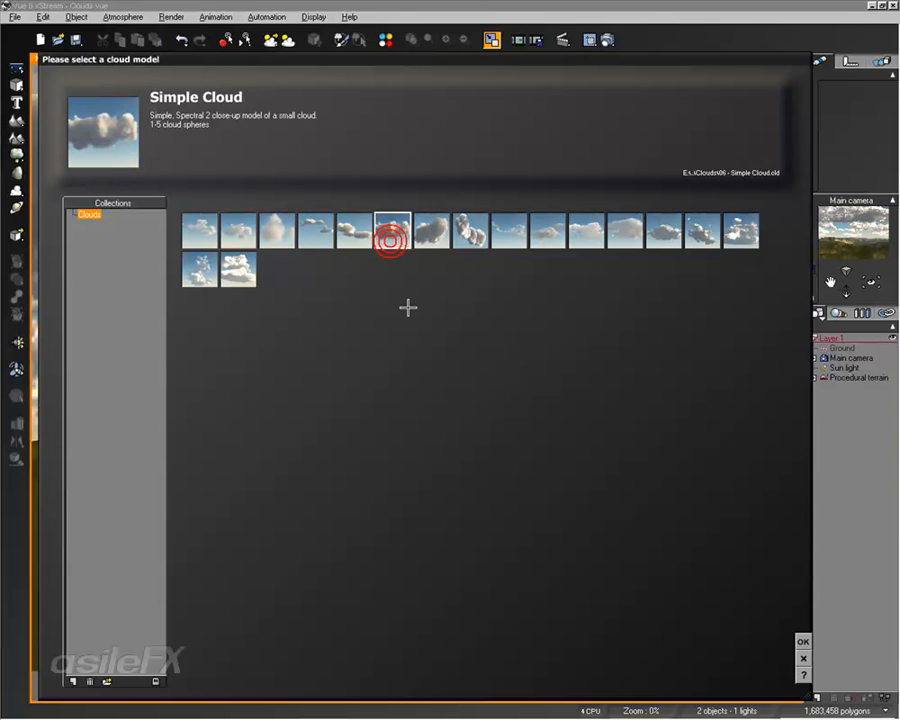
click(314, 230)
click(354, 230)
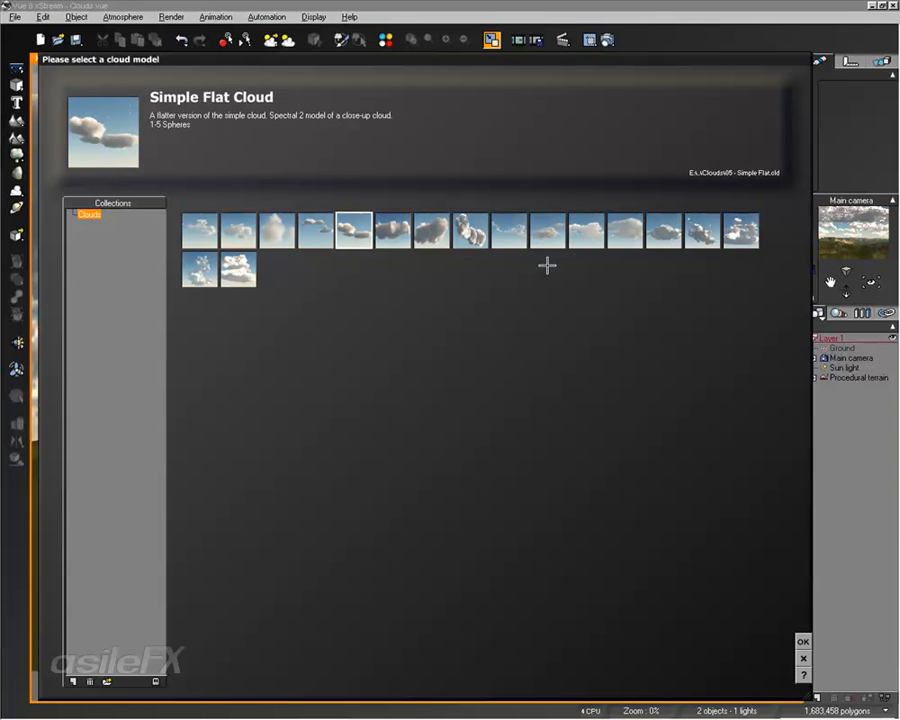
click(731, 230)
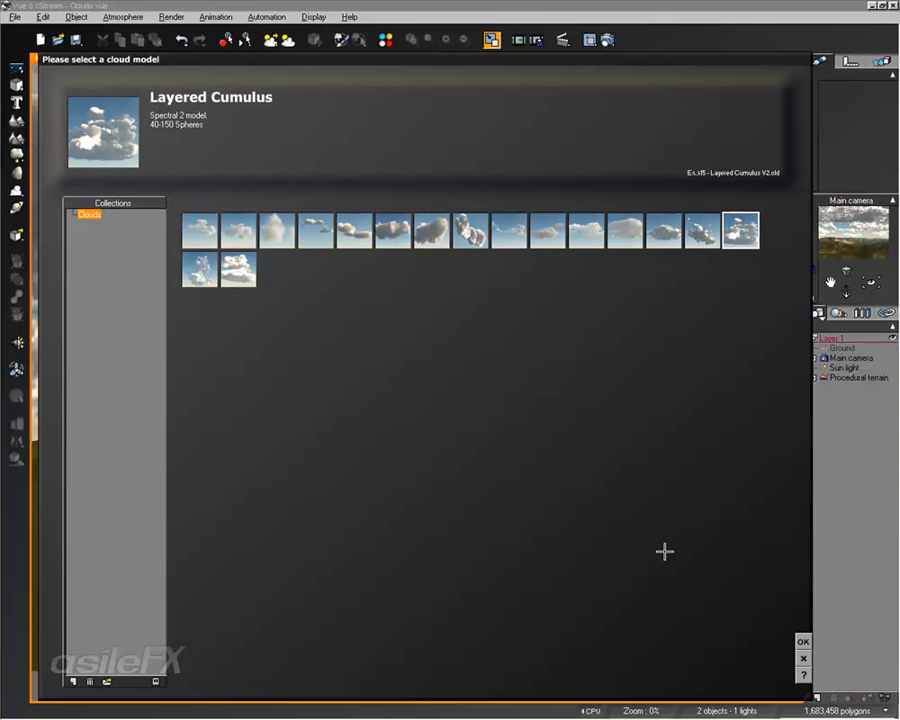
click(803, 641)
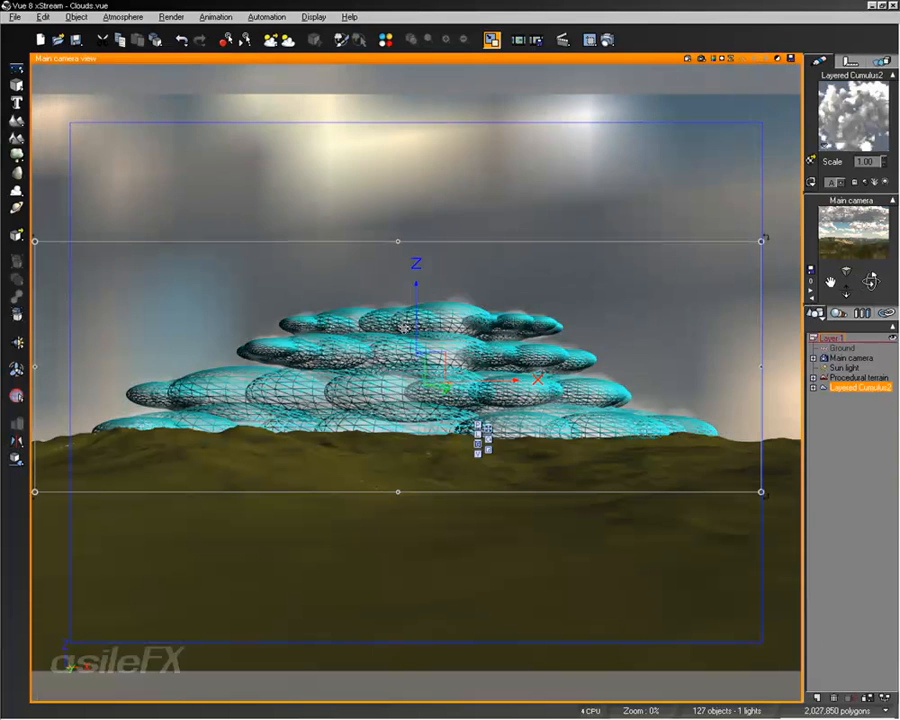
Raise the Layered Cumulus cloud above the terrain and look through its list of component spheres.
drag(417, 329, 434, 341)
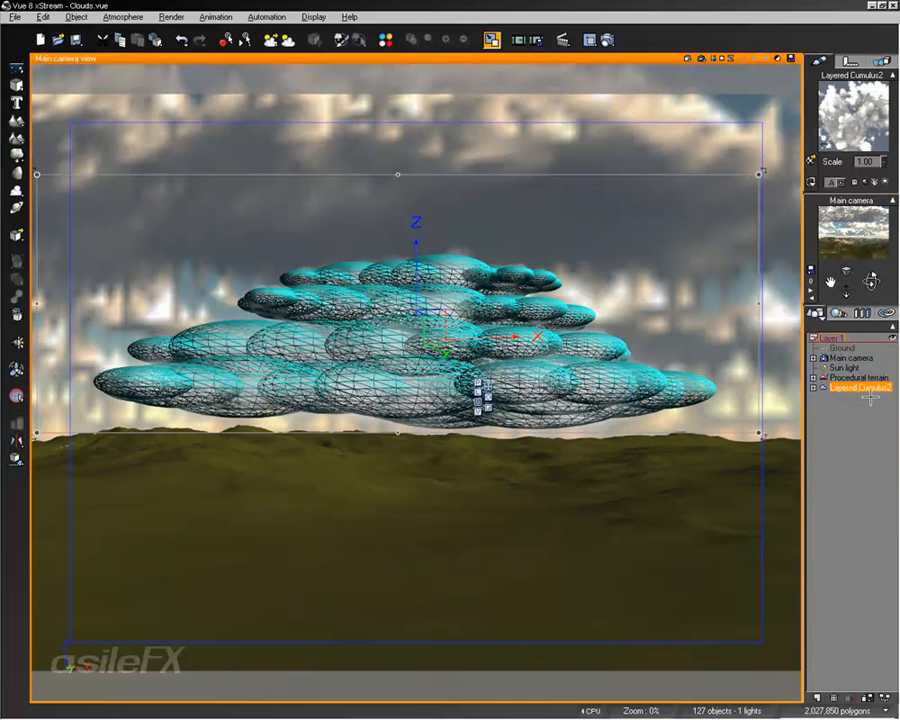
click(813, 387)
drag(891, 380, 892, 345)
click(813, 387)
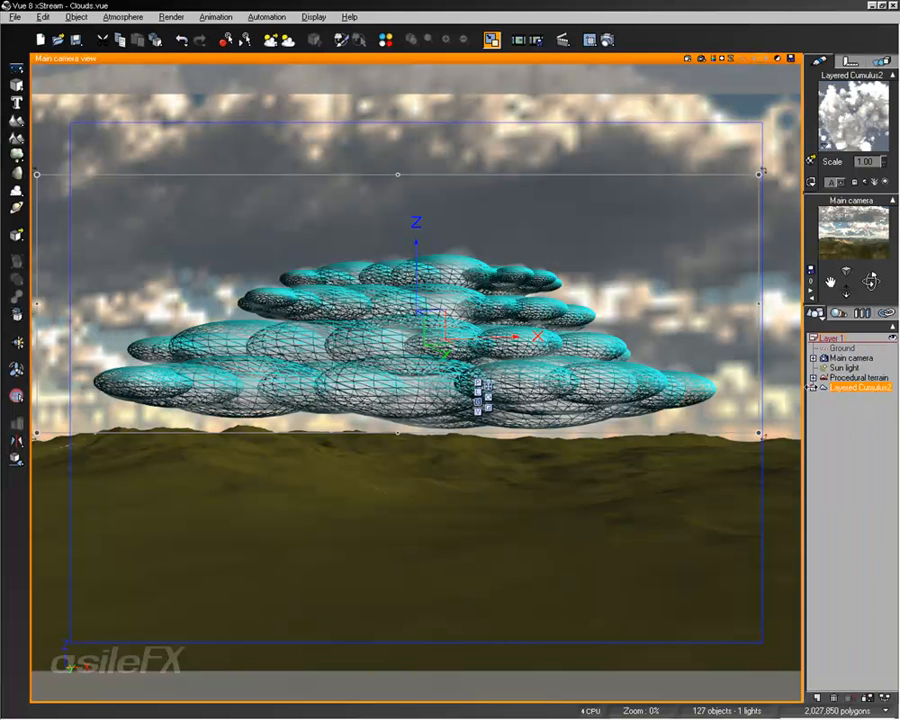
Show all four views, then move the cloud closer to the camera and shift it slightly left.
double_click(414, 59)
right_drag(218, 212, 110, 288)
scroll(227, 281, down, 10)
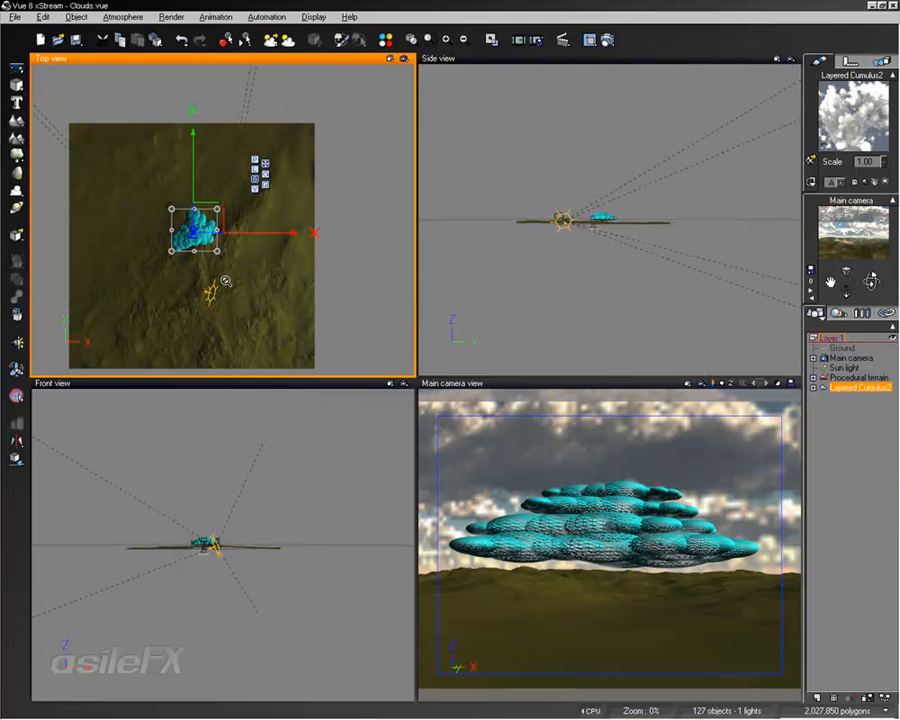
scroll(226, 281, up, 6)
drag(258, 210, 276, 262)
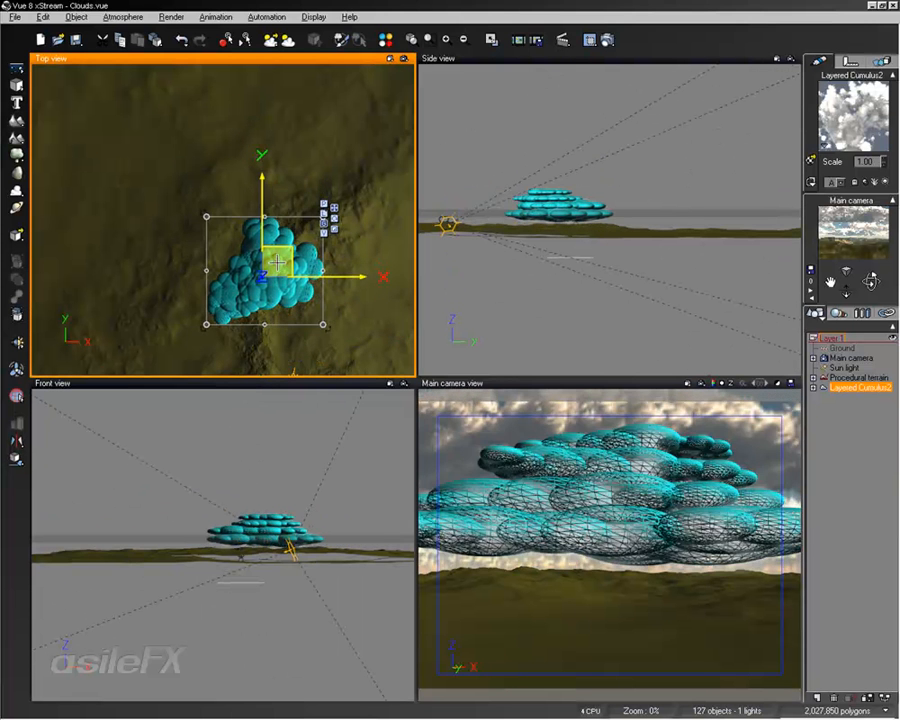
right_drag(309, 499, 256, 560)
scroll(278, 471, up, 5)
drag(253, 492, 231, 496)
click(854, 482)
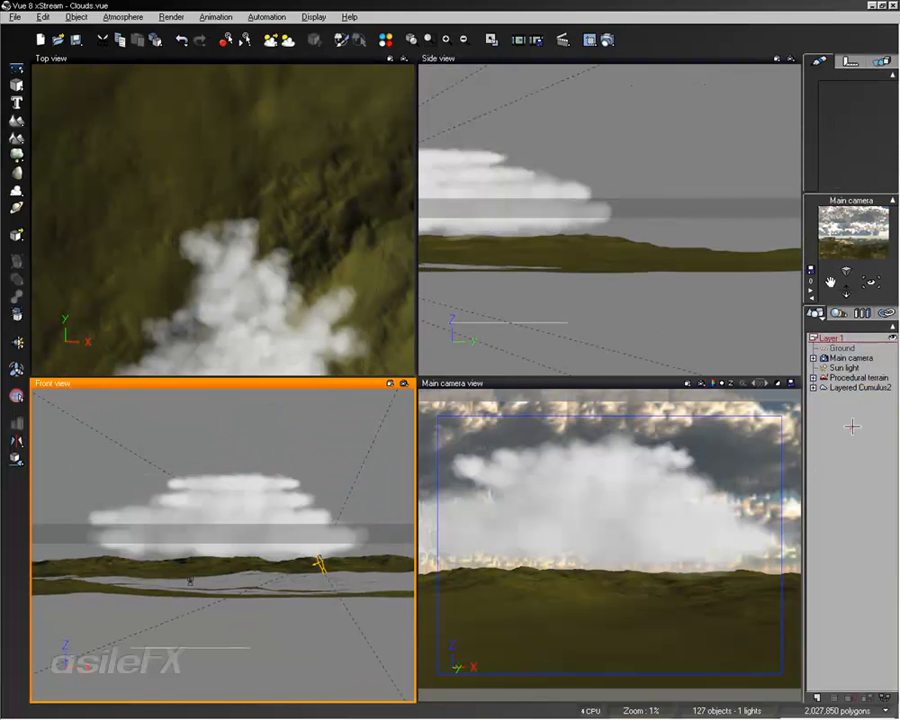
click(263, 285)
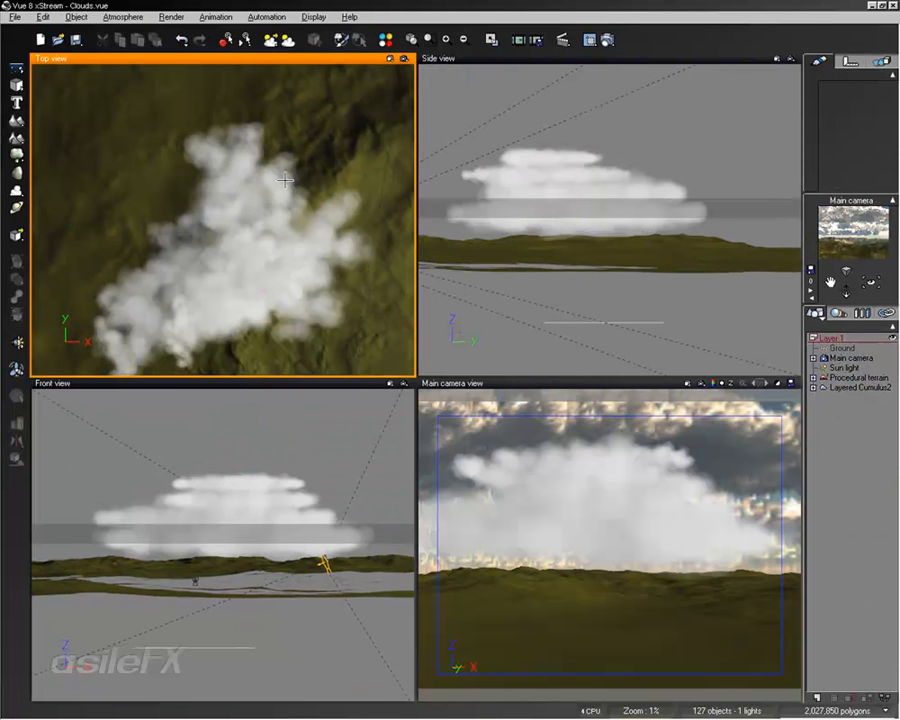
click(265, 237)
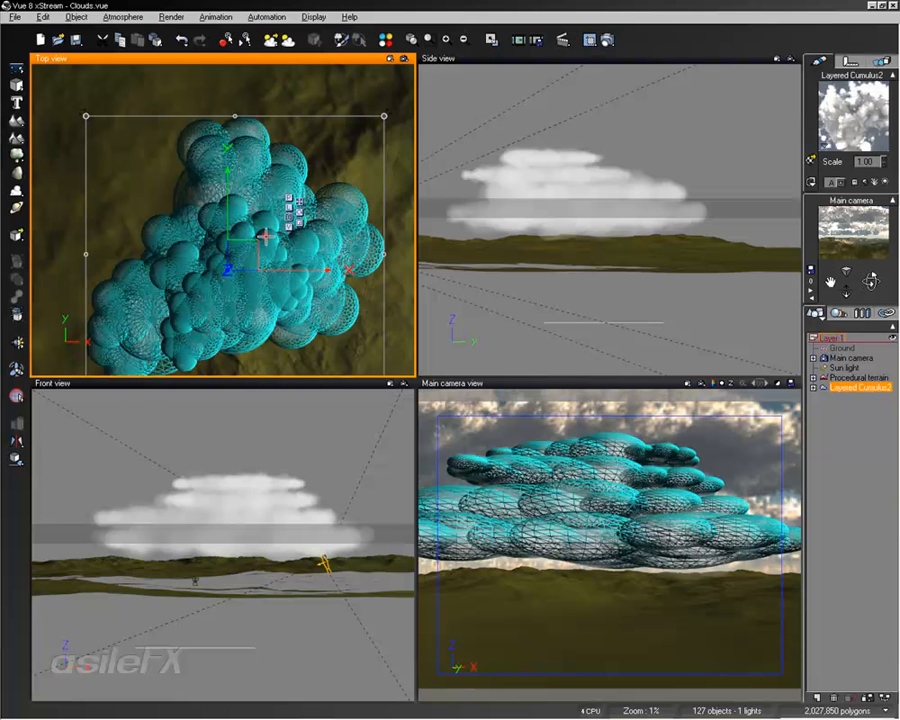
click(846, 426)
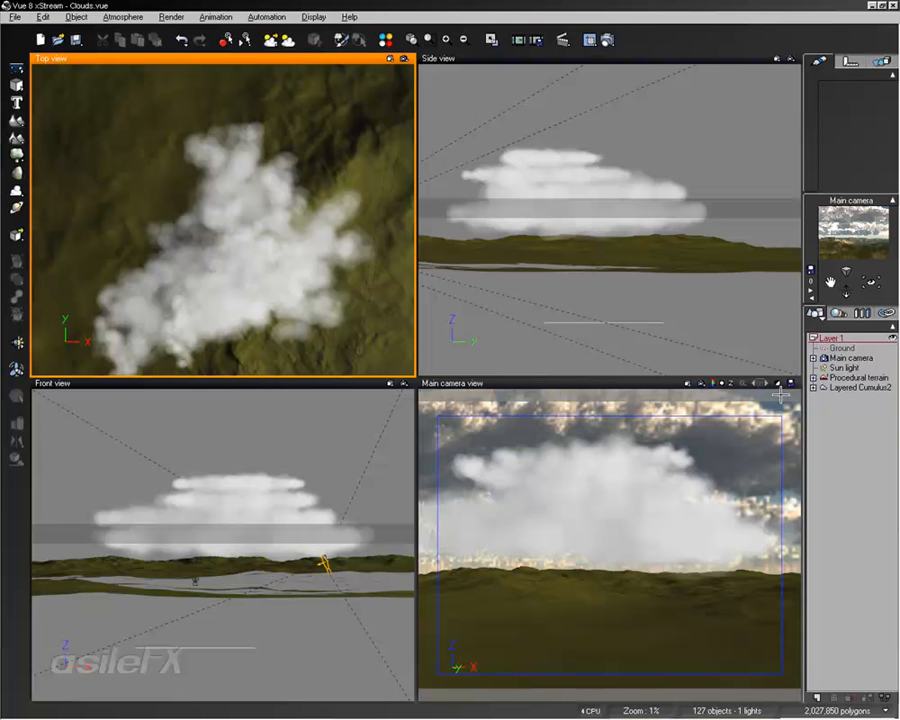
Enlarge one of the cloud's lower front spheres and move it up to the cloud's upper part.
click(856, 387)
click(814, 388)
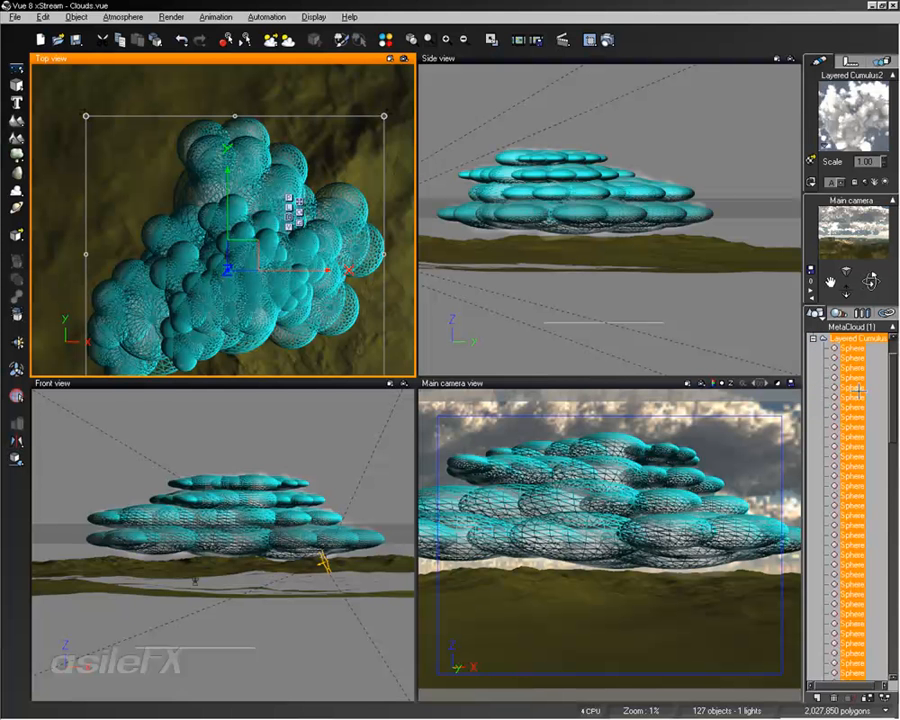
click(856, 387)
click(656, 542)
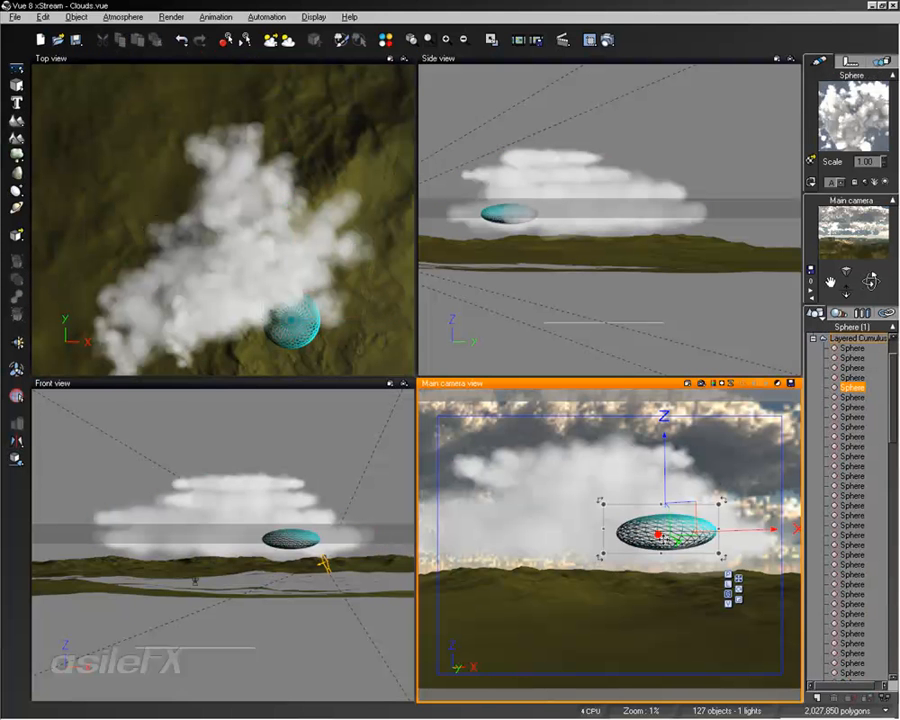
click(738, 598)
drag(680, 549, 828, 385)
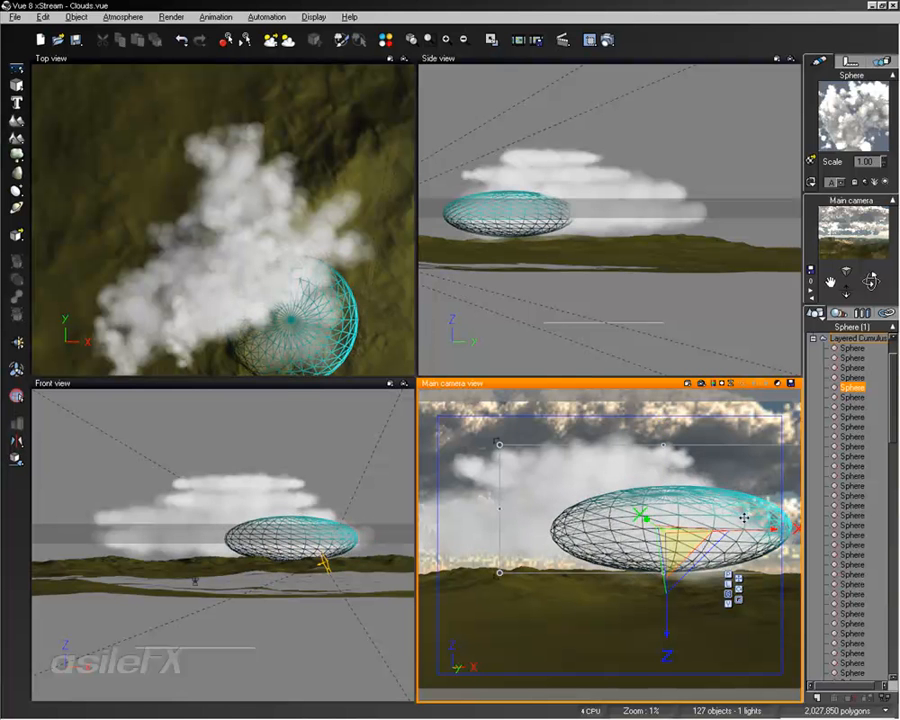
drag(715, 508, 706, 458)
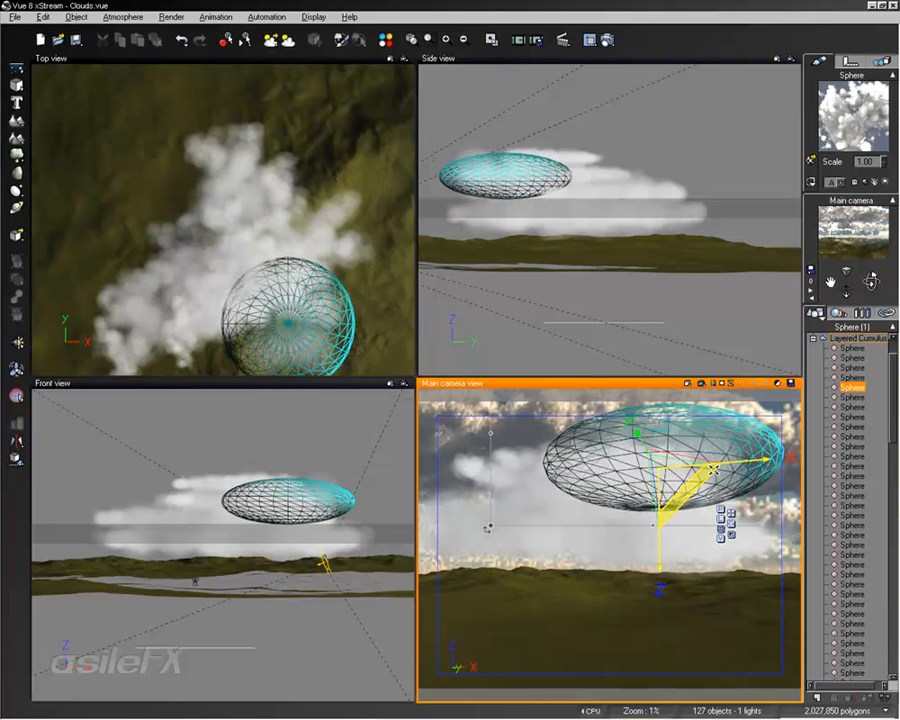
drag(488, 528, 541, 515)
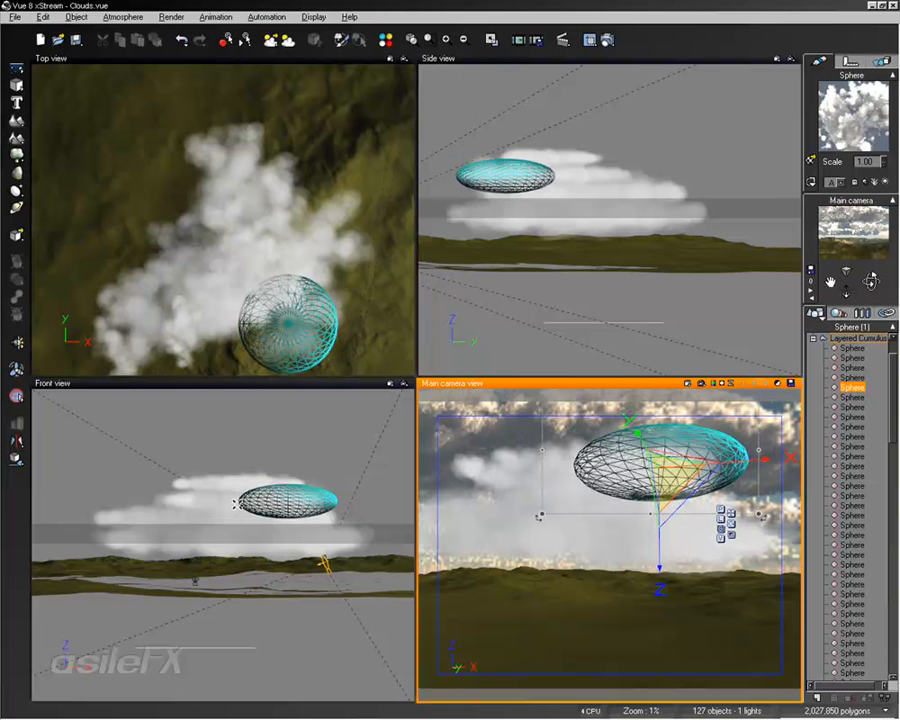
Enlarge three more component spheres, at the cloud's back, right side and middle, and collapse its sphere list.
click(853, 484)
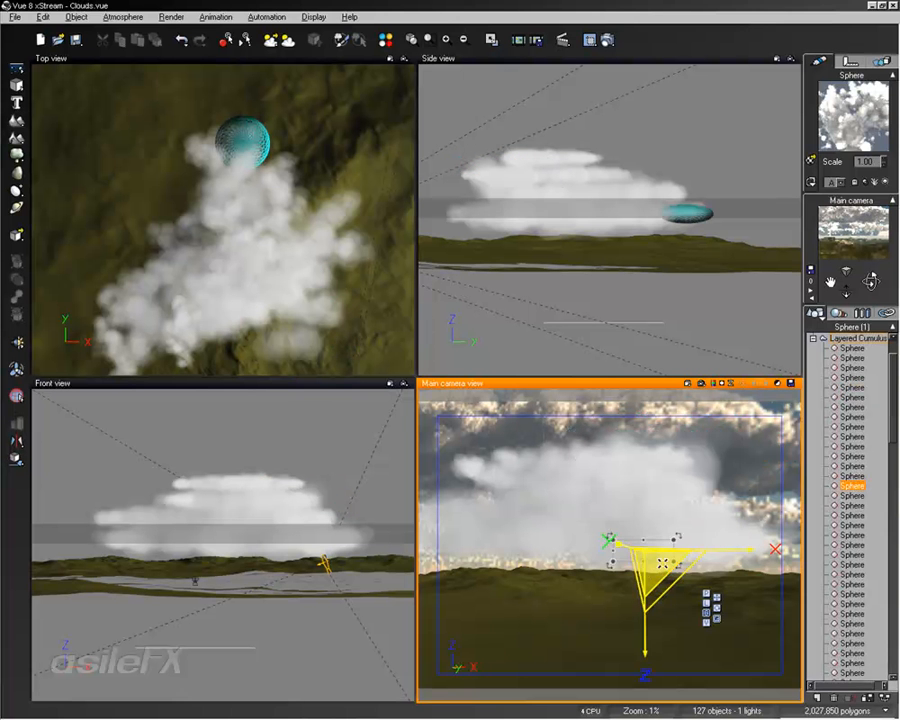
drag(718, 540, 886, 446)
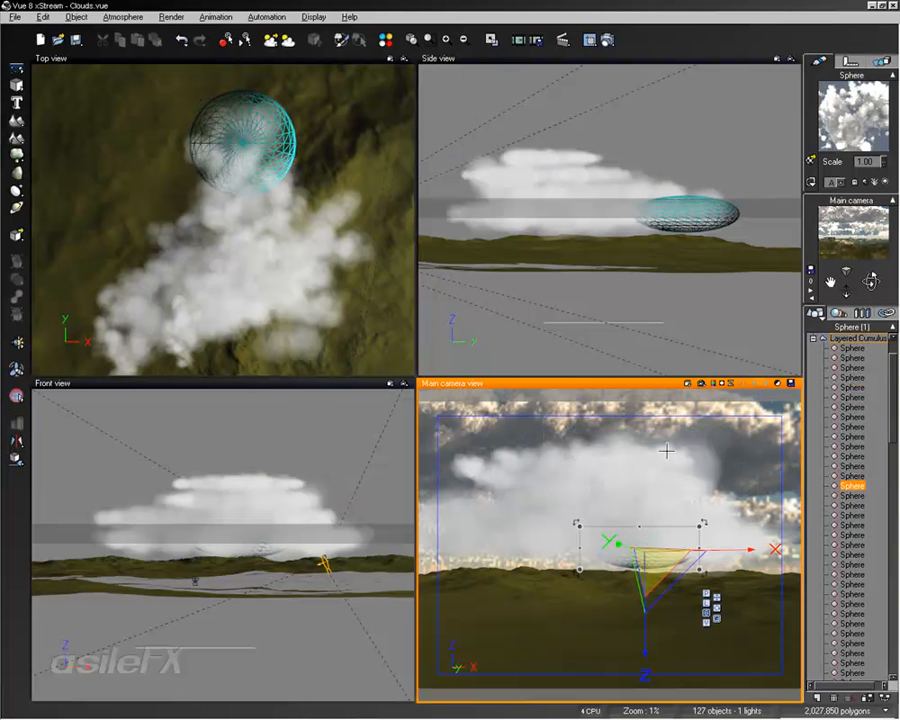
click(571, 457)
click(852, 417)
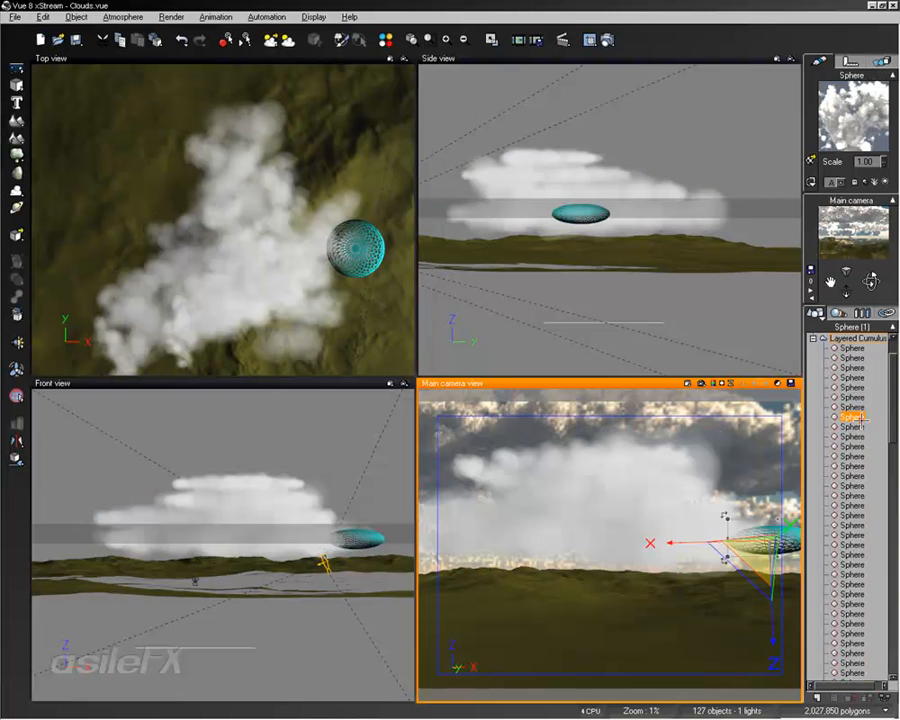
drag(755, 557, 884, 482)
click(847, 534)
drag(602, 533, 847, 396)
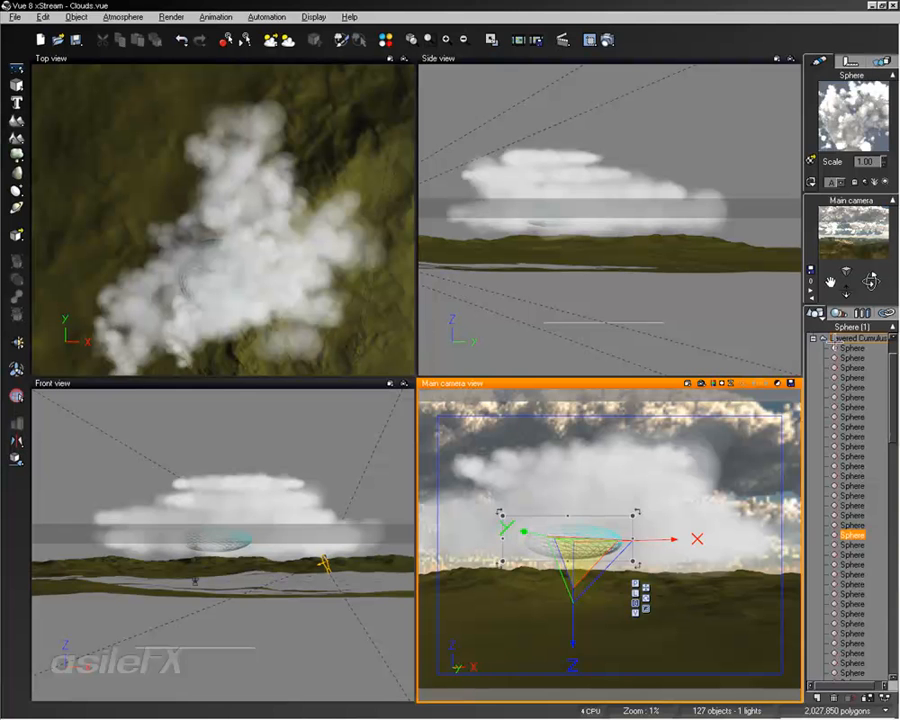
click(813, 338)
click(844, 444)
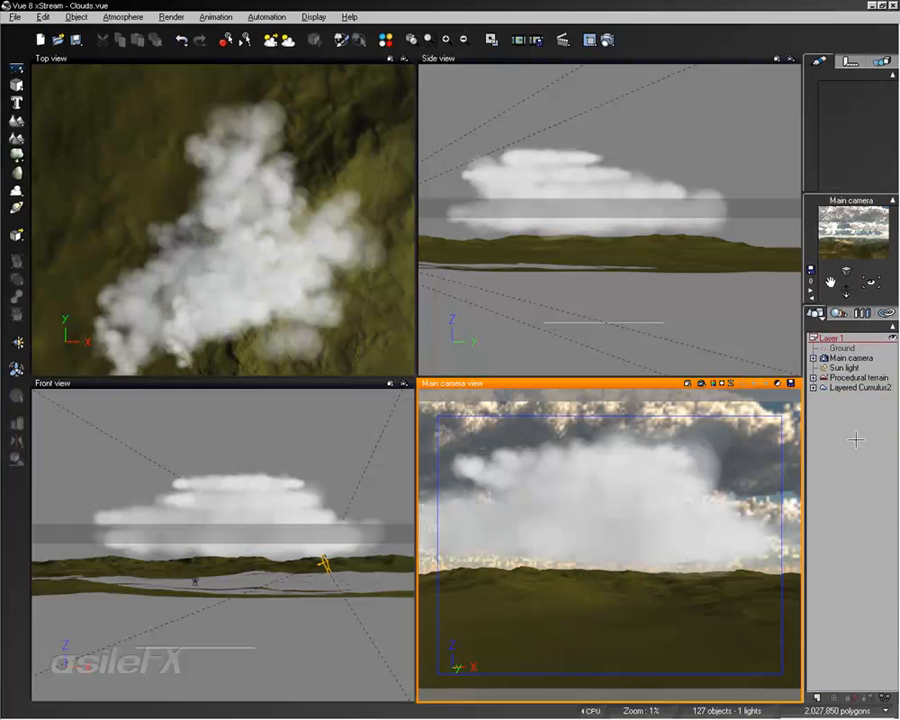
Add a second Layered Cumulus MetaCloud and place it above the terrain to the left of the first cloud.
click(16, 190)
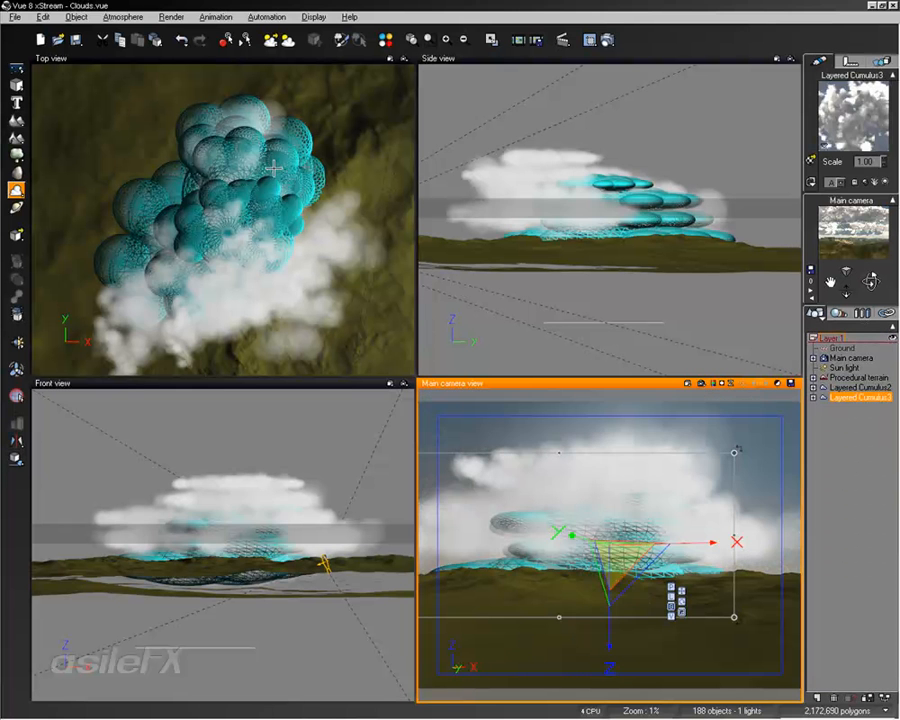
click(283, 186)
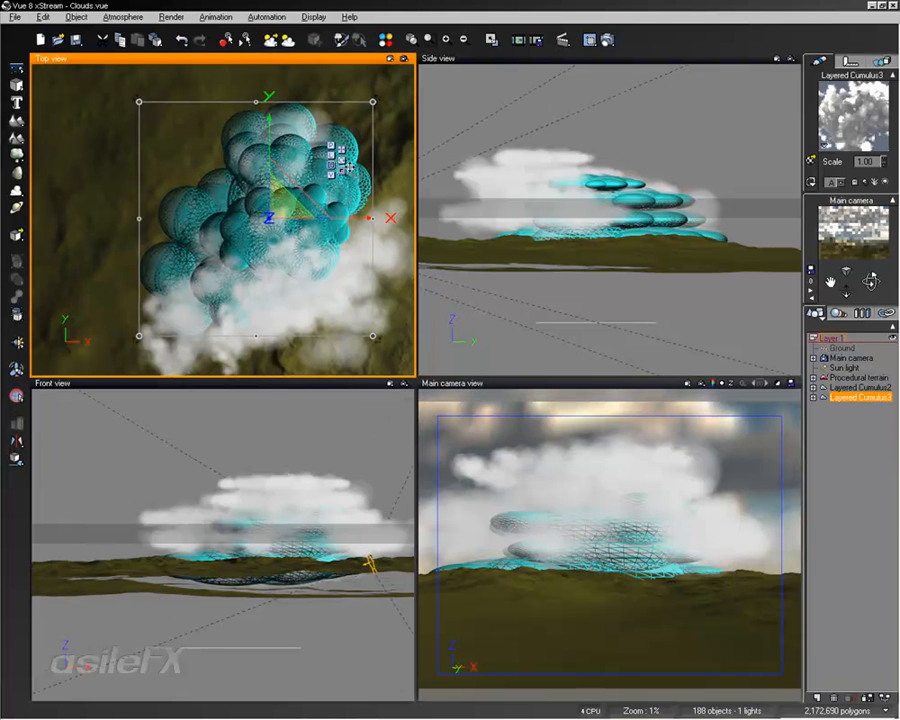
drag(283, 196, 322, 247)
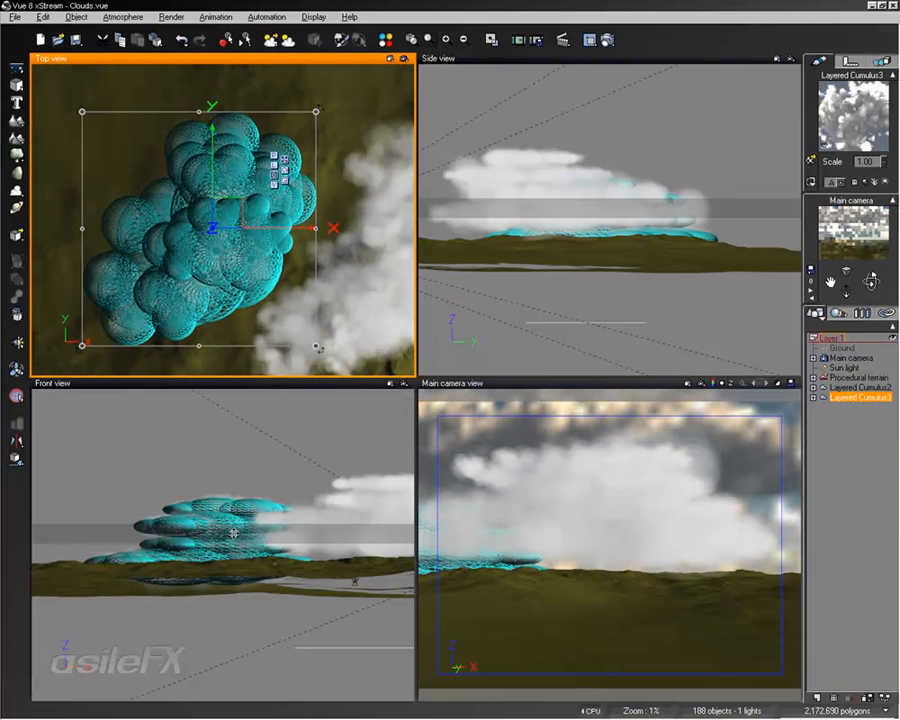
click(230, 490)
drag(230, 490, 213, 473)
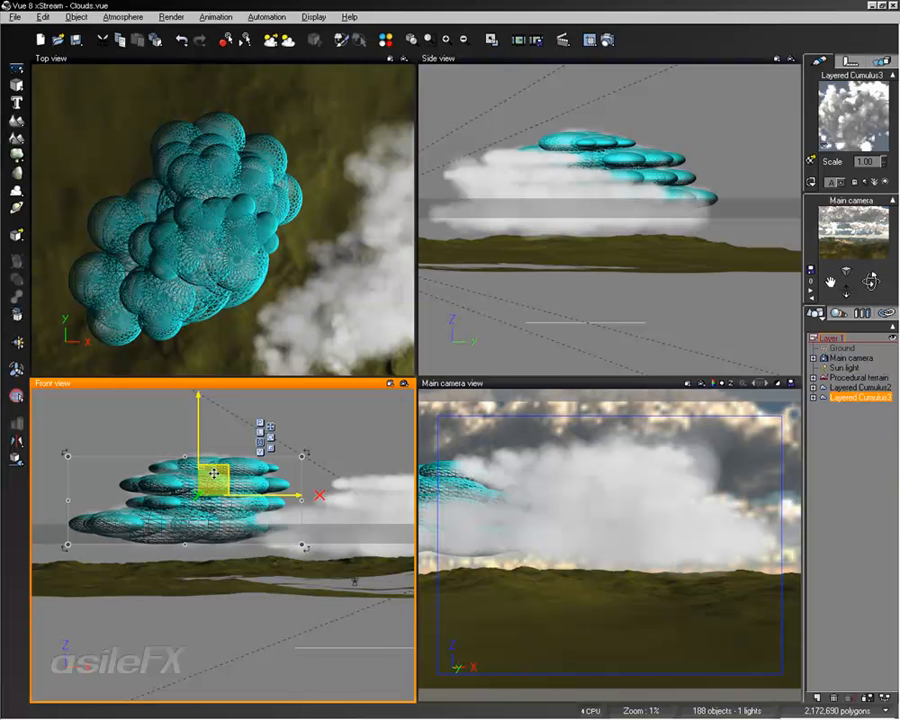
Delete the second Layered Cumulus cloud.
click(118, 260)
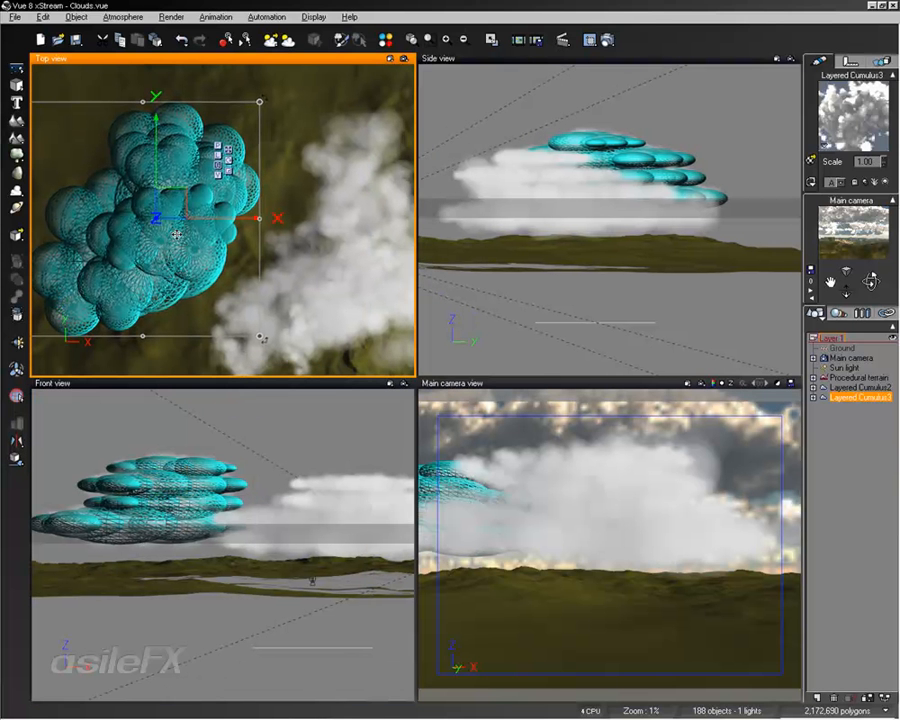
key(Delete)
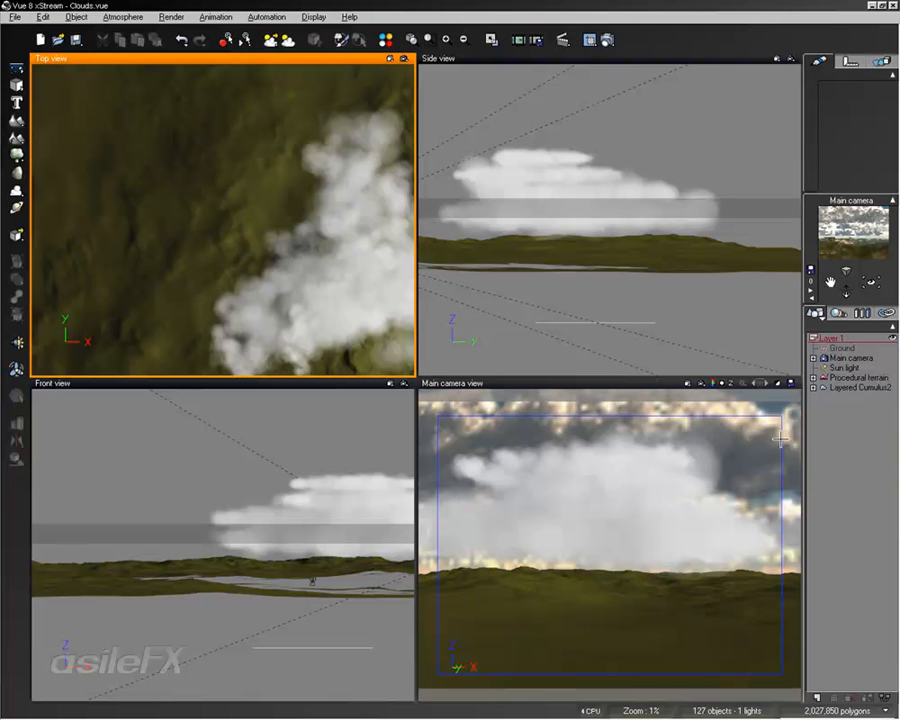
Show the Layered Cumulus cloud from above in an enlarged main camera view and select one of its uppermost component spheres.
click(851, 386)
drag(871, 281, 848, 297)
click(652, 460)
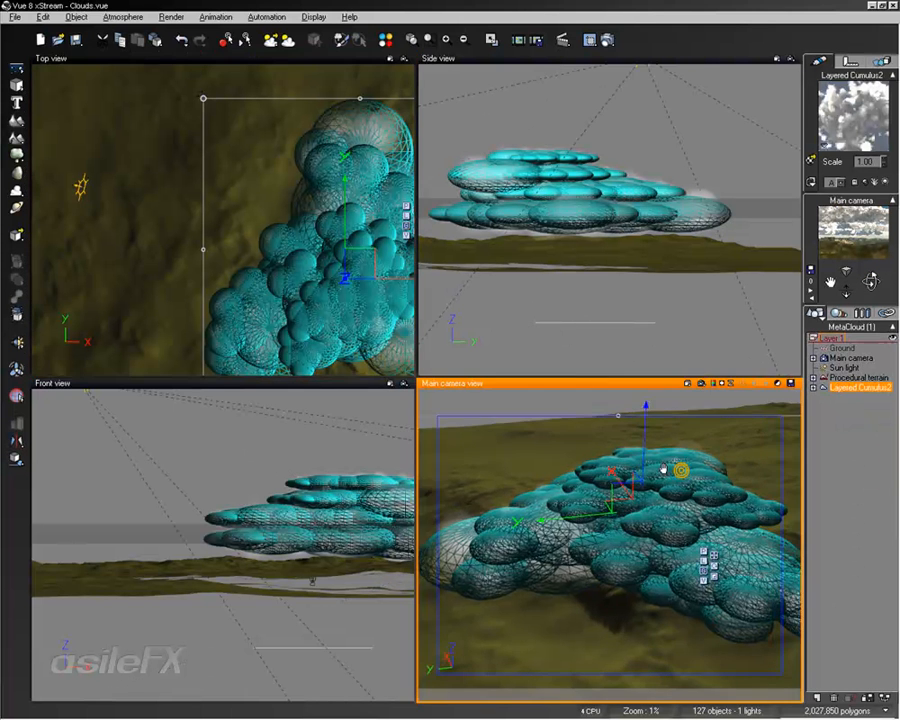
key(F7)
click(813, 386)
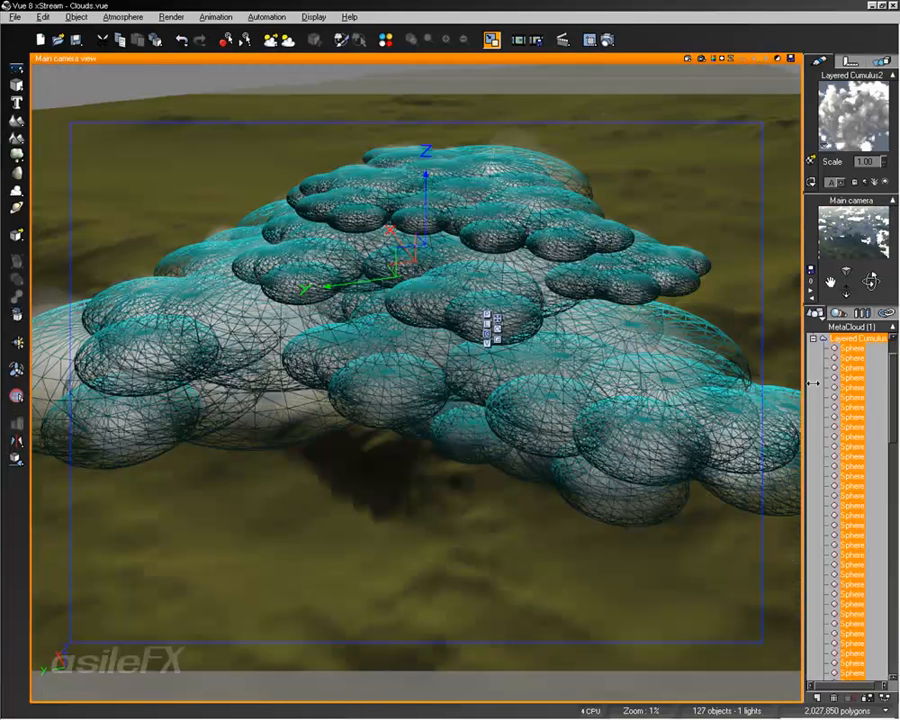
click(853, 389)
scroll(853, 391, up, 2)
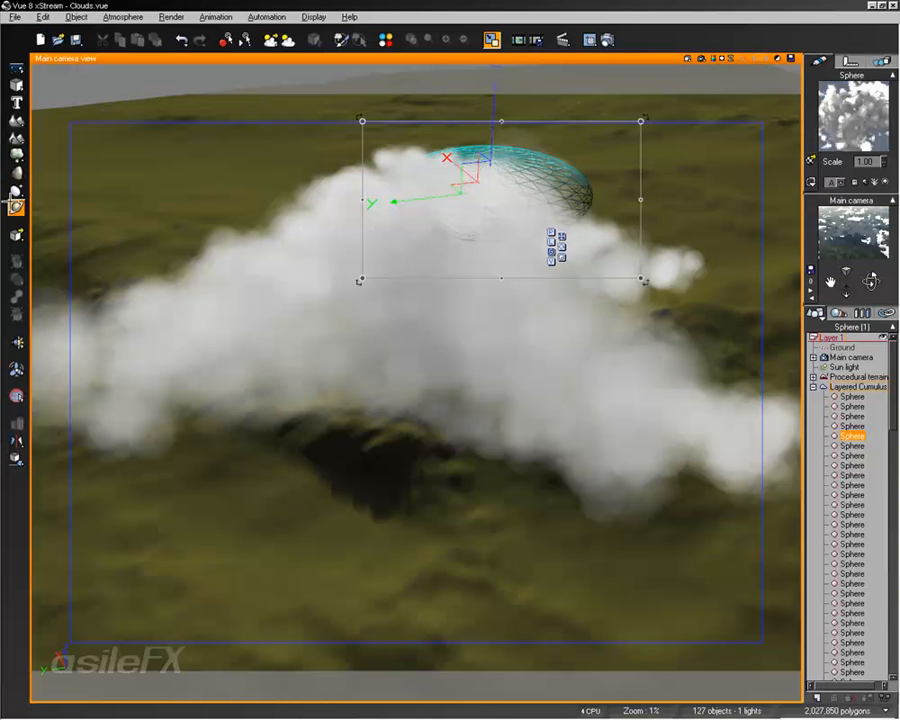
Add a new component sphere to the Layered Cumulus cloud and move it to the cloud's upper left side.
click(16, 192)
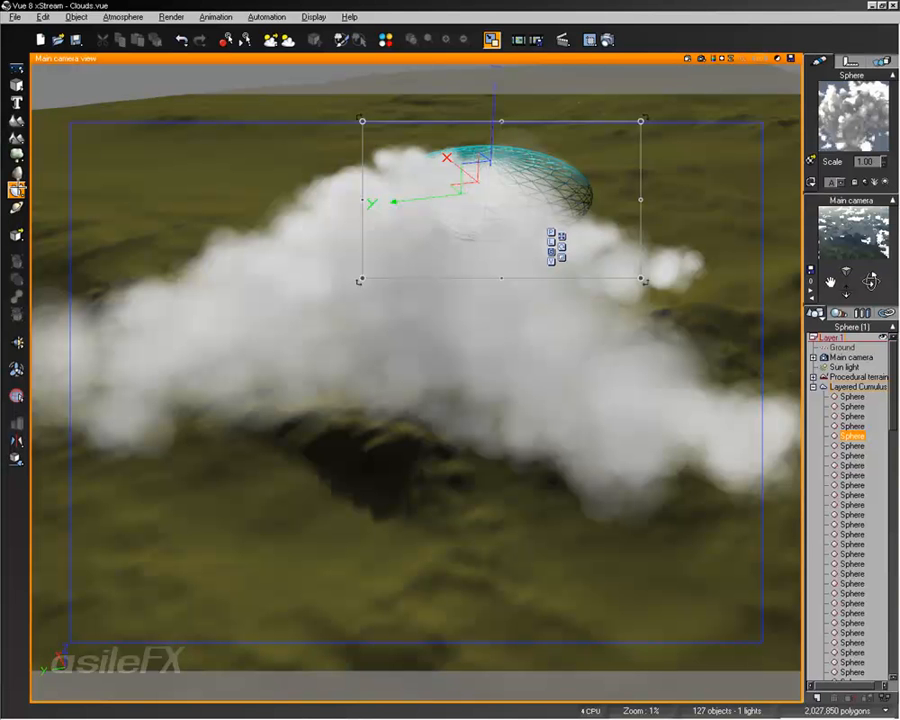
click(16, 191)
drag(391, 218, 205, 240)
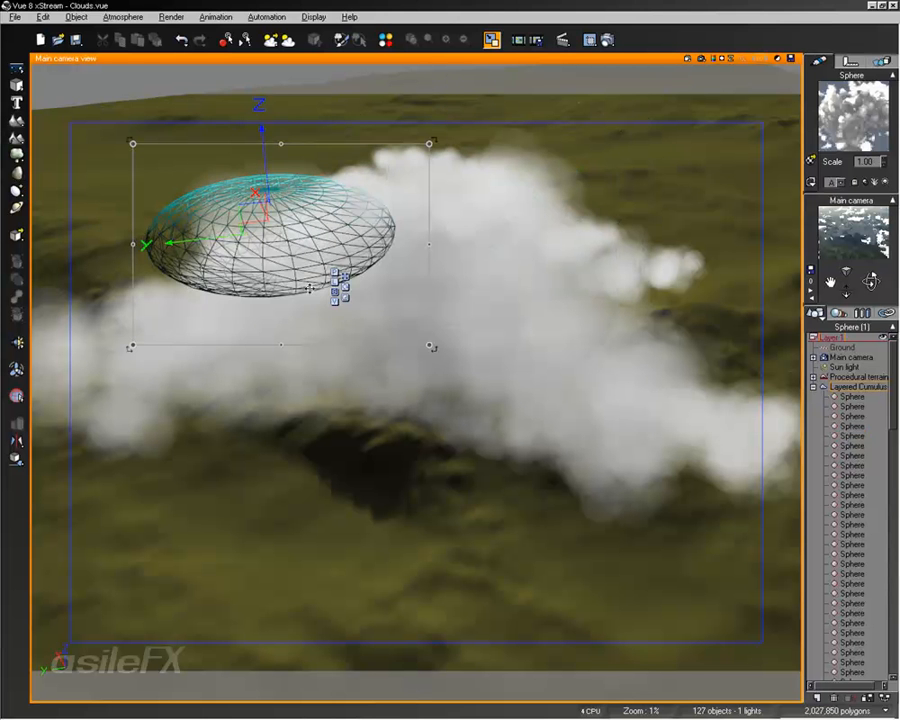
Shrink the newly added sphere, raise it slightly and rotate it.
drag(430, 346, 404, 326)
drag(266, 162, 269, 150)
click(336, 301)
click(336, 283)
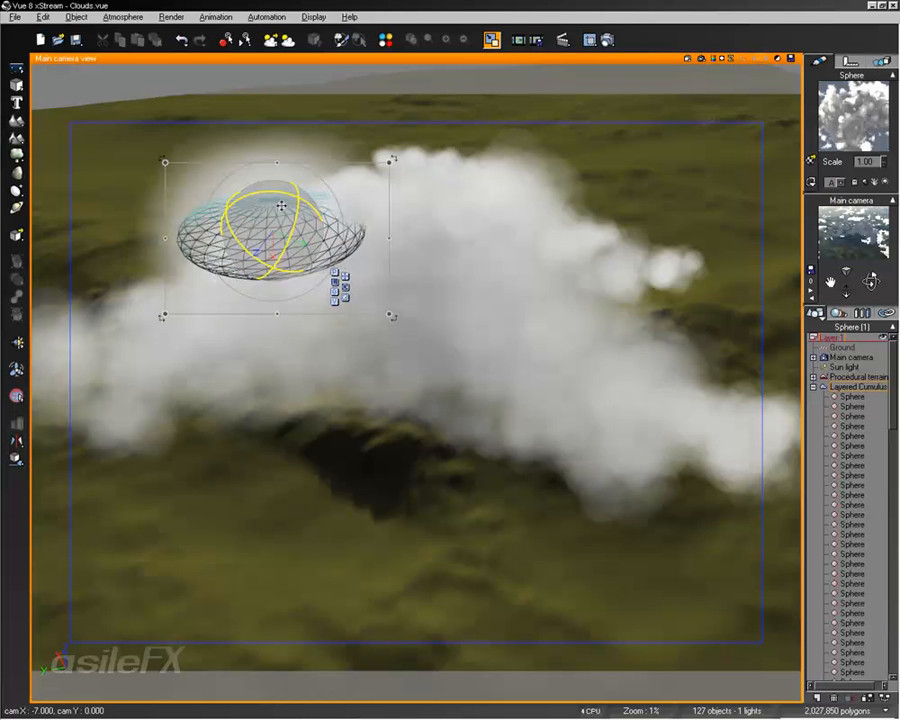
drag(281, 207, 266, 246)
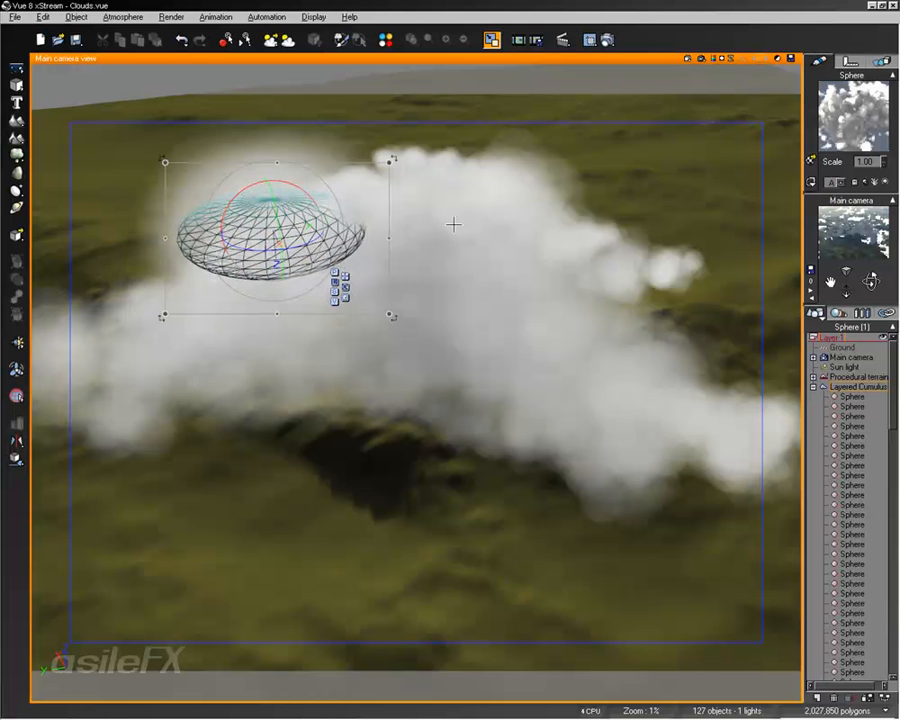
Delete the entire Layered Cumulus cloud.
click(855, 386)
key(Delete)
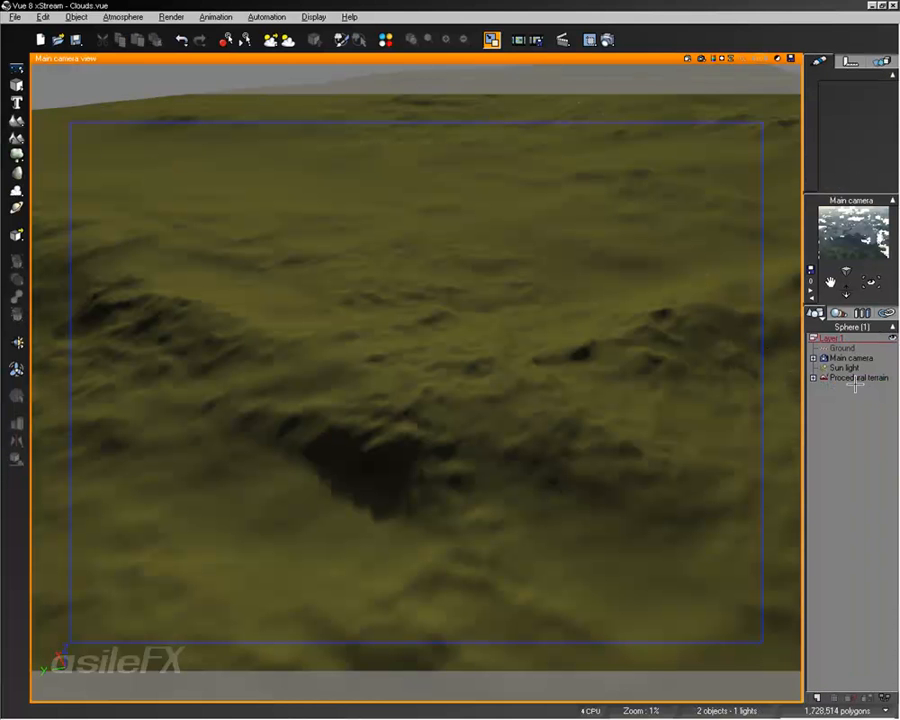
Add a Dark and Rough MetaCloud to the scene and select the second of its component spheres.
click(17, 190)
double_click(431, 228)
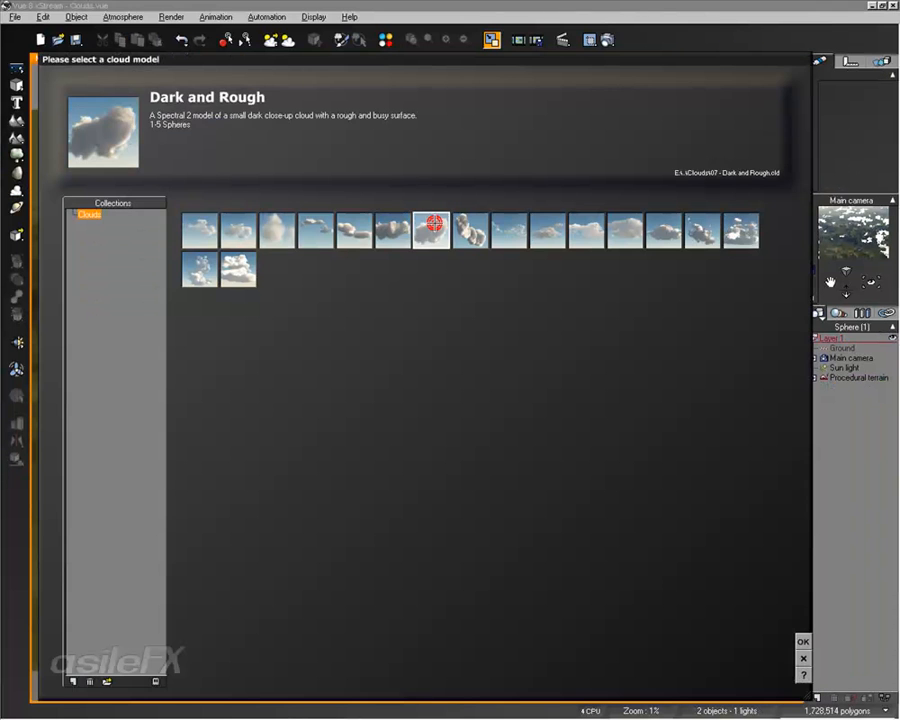
drag(430, 298, 519, 153)
click(813, 388)
click(854, 407)
Resize the Dark and Rough cloud's second sphere and move it to the right side of the cloud.
mouse_move(573, 321)
right_drag(560, 256, 565, 300)
drag(872, 281, 800, 300)
drag(440, 491, 688, 227)
right_drag(688, 227, 643, 281)
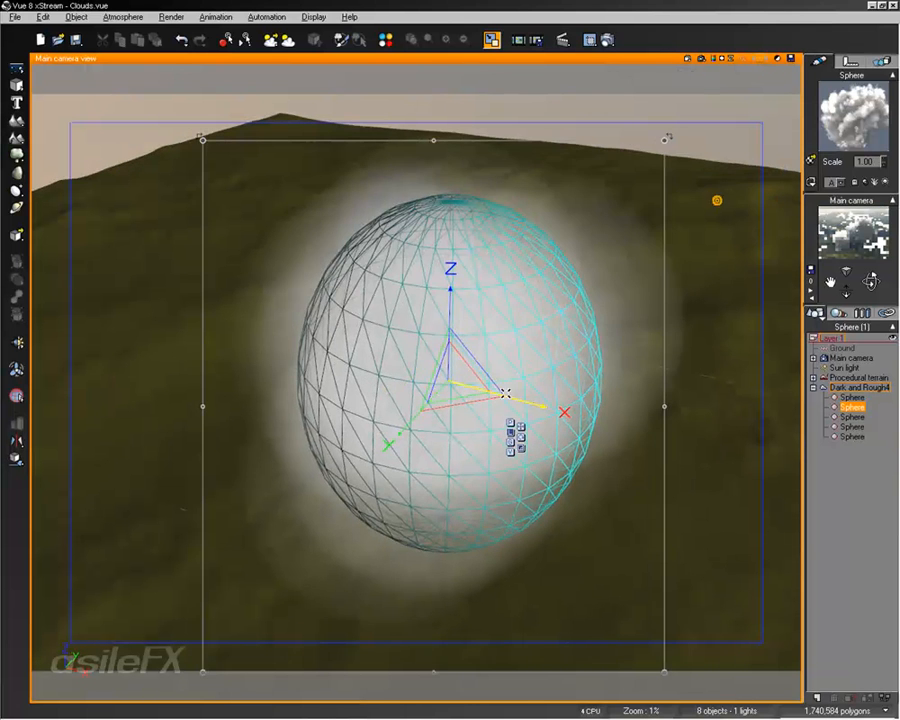
drag(514, 395, 597, 398)
mouse_move(543, 292)
mouse_down()
mouse_move(538, 366)
mouse_move(570, 319)
mouse_move(557, 292)
mouse_up()
mouse_move(516, 411)
mouse_down()
mouse_move(500, 427)
mouse_move(520, 392)
mouse_up()
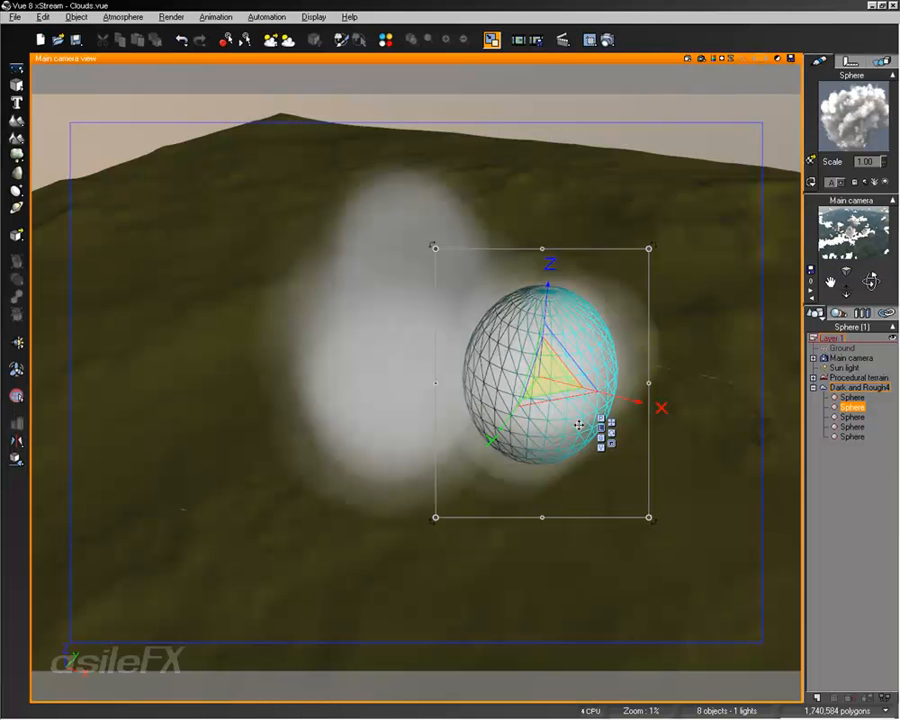
Delete the entire Dark and Rough cloud.
click(850, 388)
key(Delete)
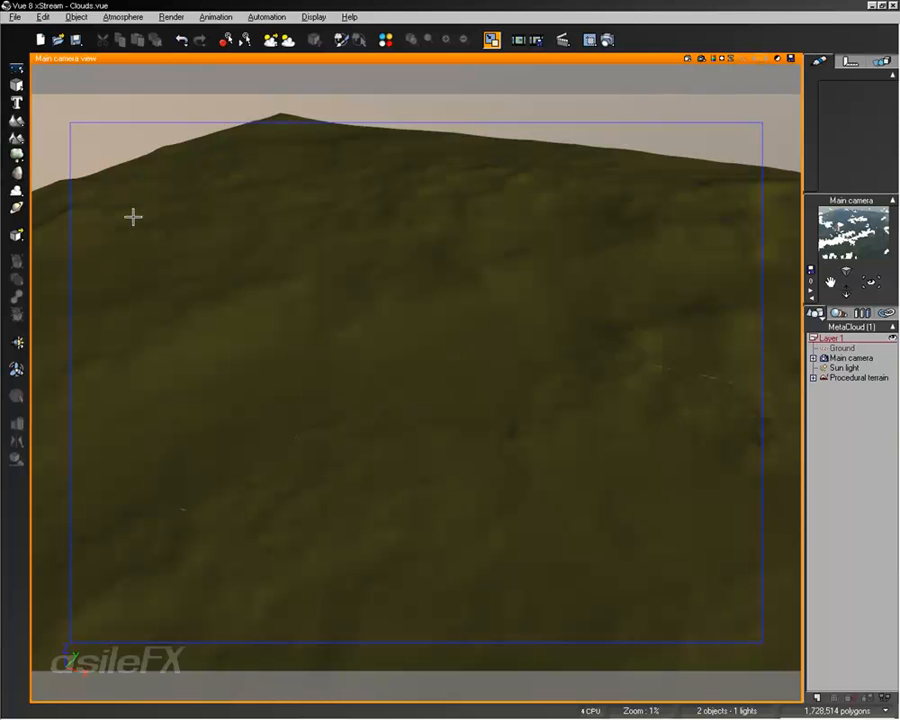
Add a Rough Cloud MetaCloud to the scene and expand its list of component spheres.
click(16, 190)
click(470, 231)
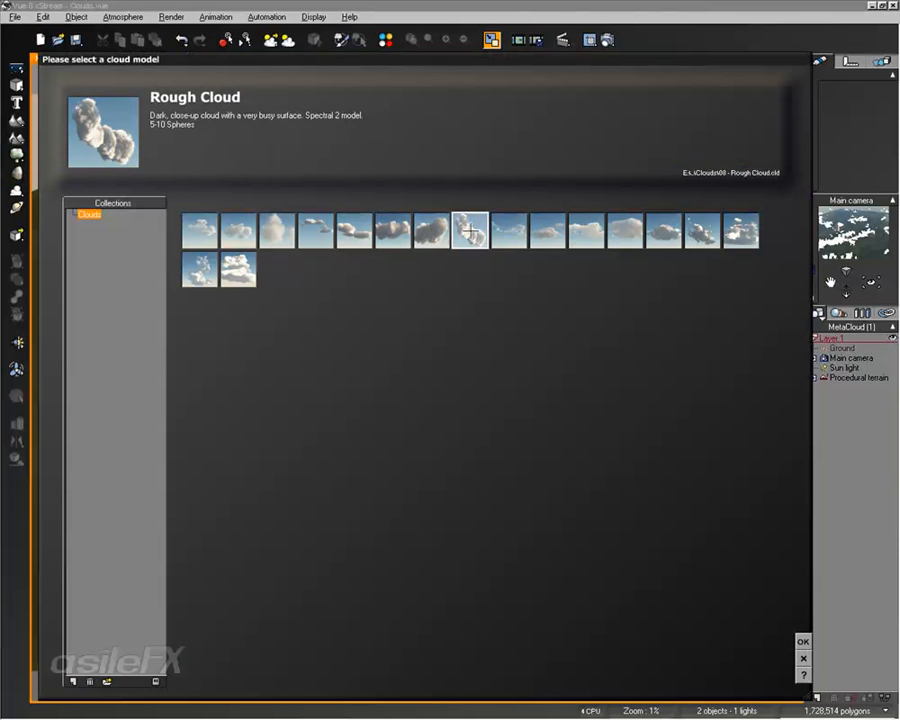
click(803, 641)
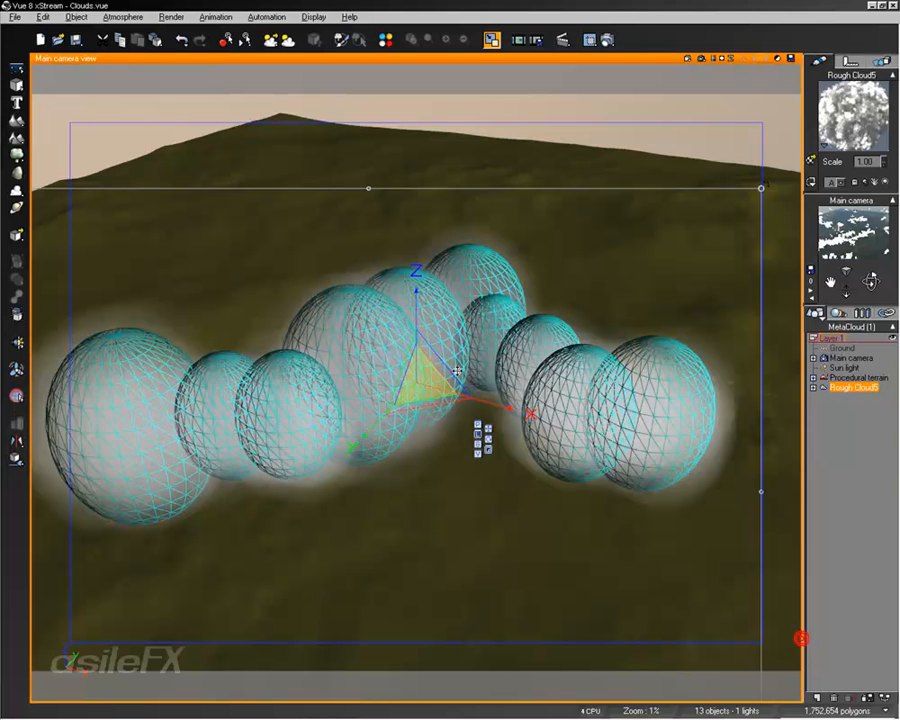
click(813, 388)
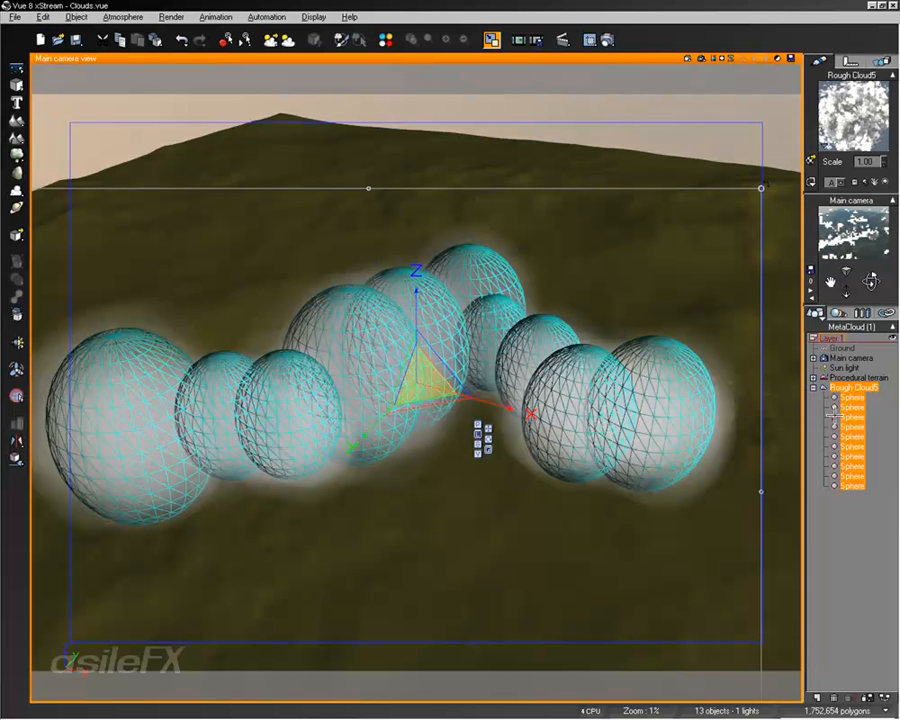
Enlarge the Rough Cloud's third sphere and shift it towards the middle of the cloud.
click(845, 416)
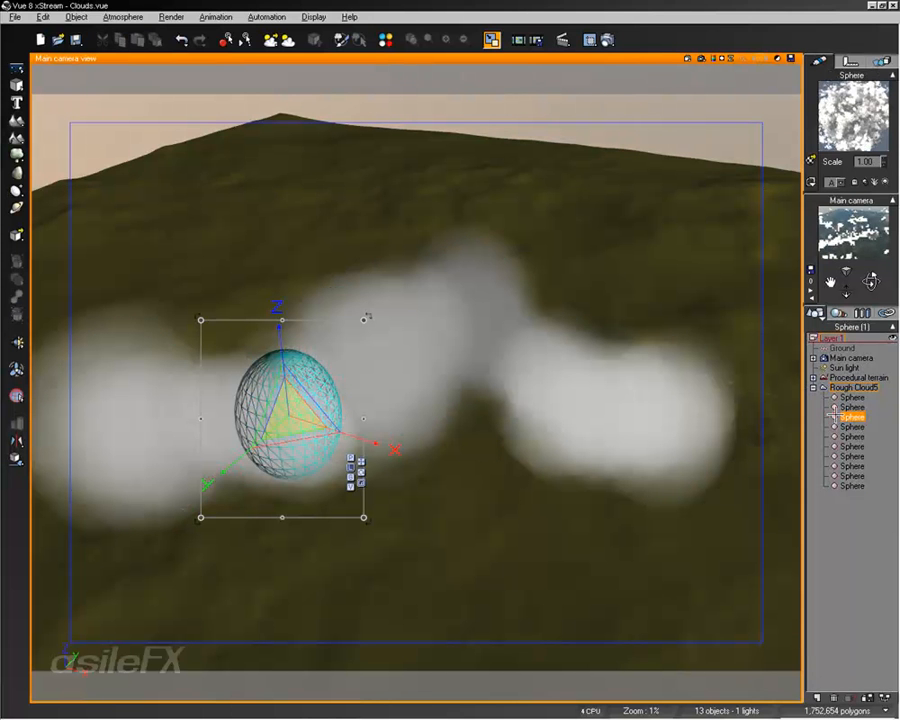
mouse_move(350, 438)
mouse_down()
mouse_move(376, 442)
mouse_move(319, 413)
mouse_move(351, 421)
mouse_up()
click(351, 477)
drag(276, 402, 250, 453)
click(361, 462)
drag(315, 423, 364, 356)
click(408, 482)
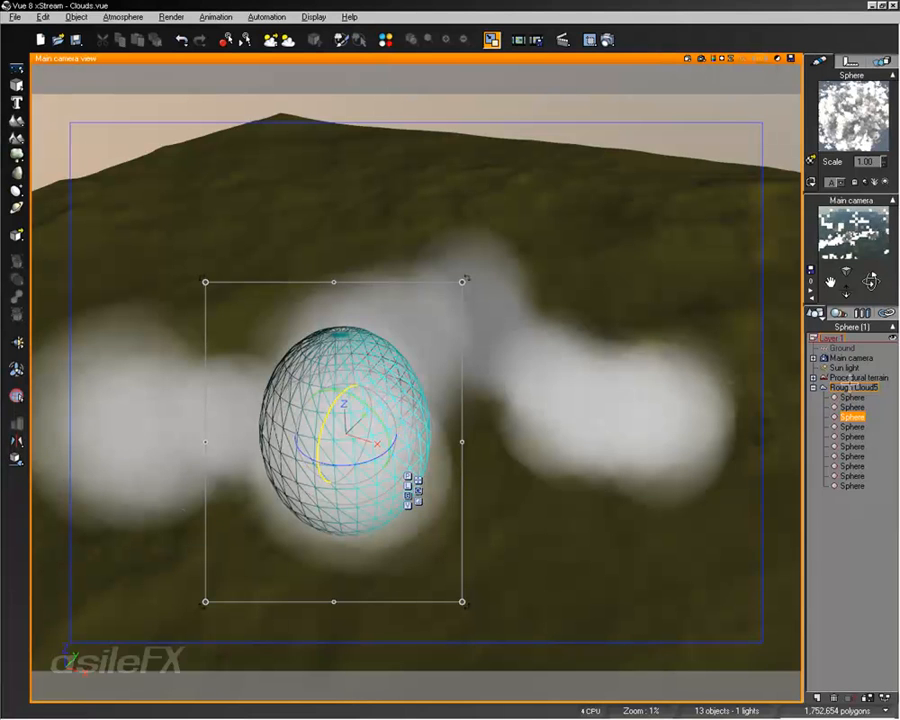
Rotate the whole Rough Cloud so its spheres stack vertically, and stretch it sideways.
click(846, 387)
drag(415, 382, 402, 350)
click(488, 449)
drag(473, 397, 560, 417)
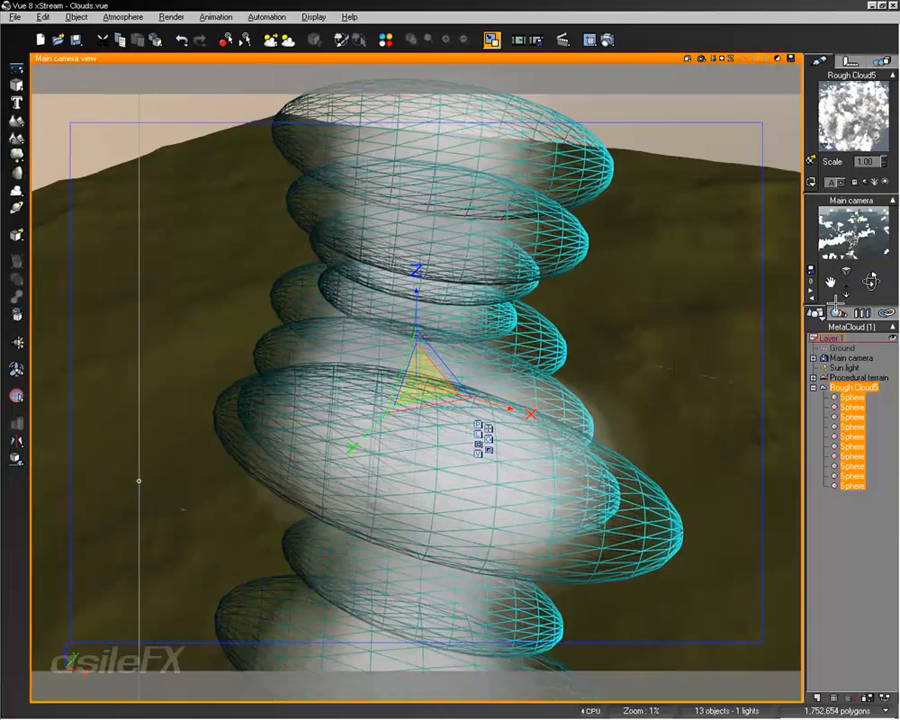
drag(871, 283, 852, 292)
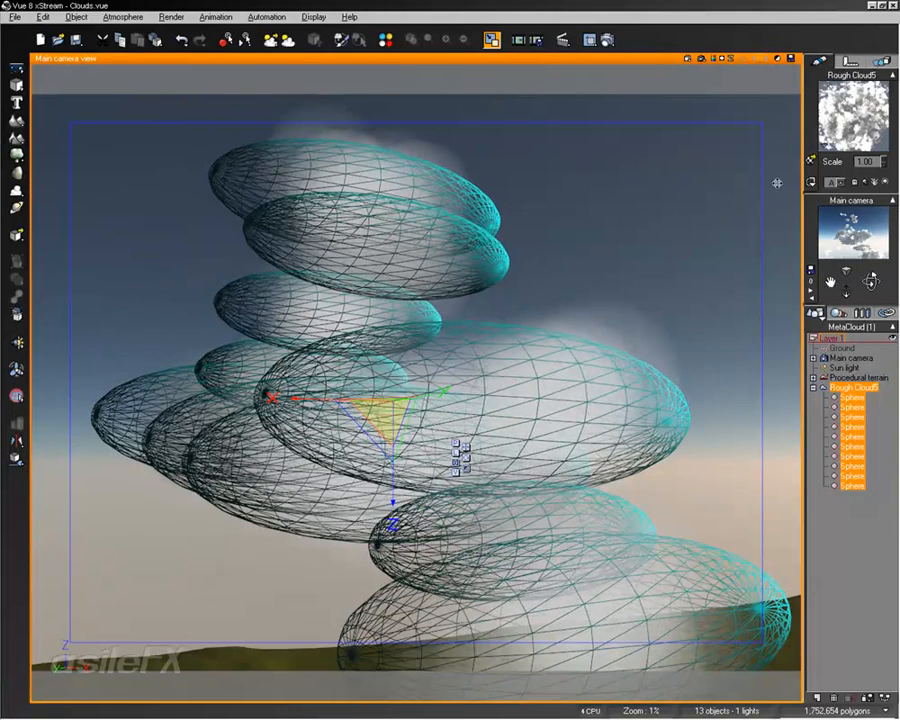
Open the Rough Cloud's material settings and the Atmosphere Editor, and arrange both side by side to compare their cloud settings.
double_click(853, 115)
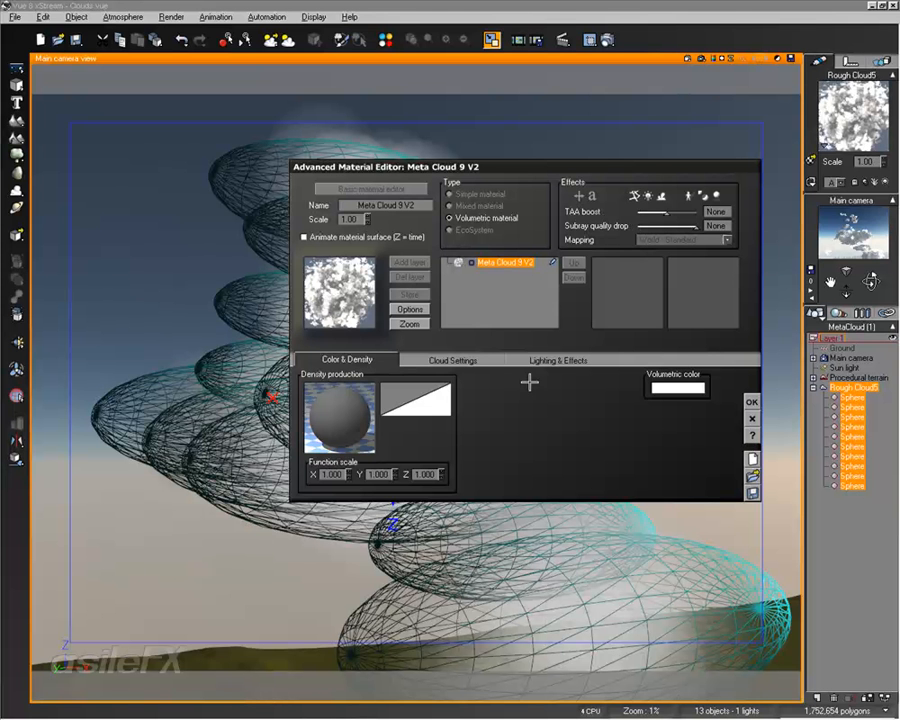
click(413, 360)
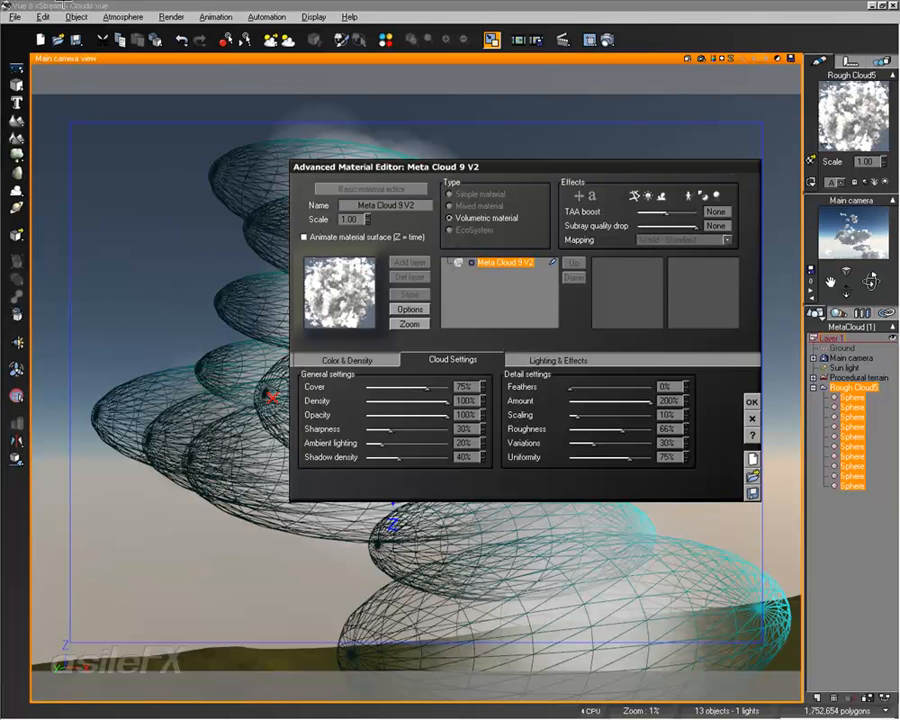
click(124, 17)
click(98, 54)
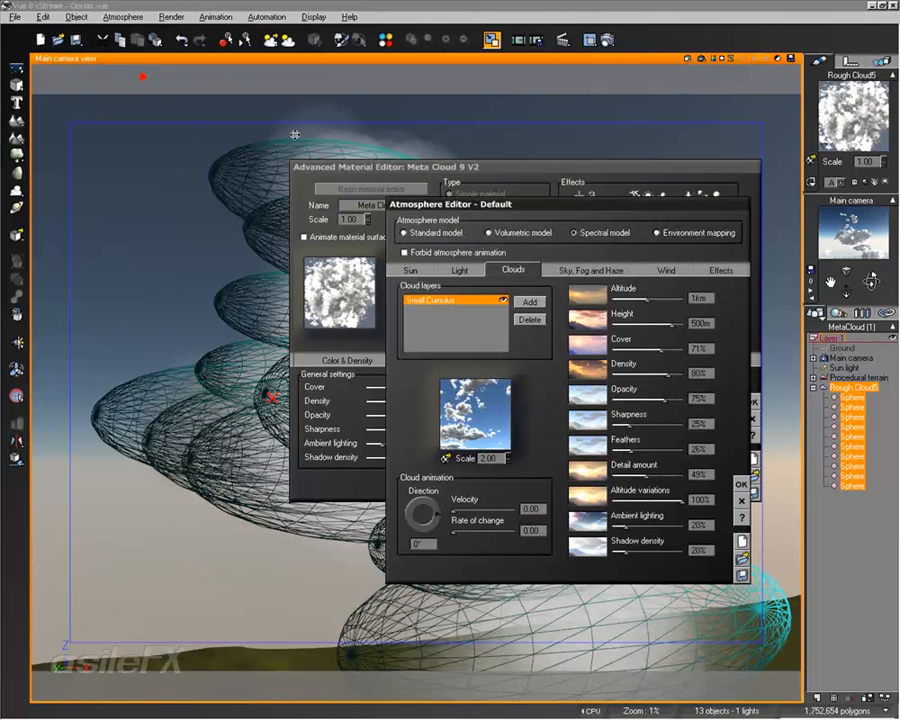
drag(567, 204, 212, 132)
drag(500, 170, 600, 136)
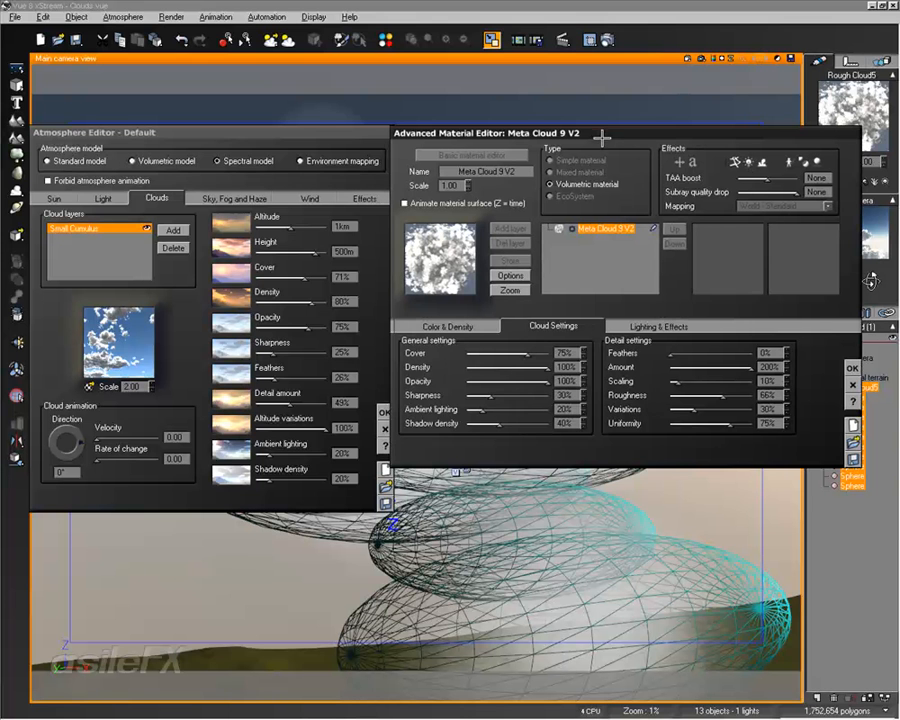
Examine the cloud material's lighting model options, density production and general and detail cloud settings.
click(655, 326)
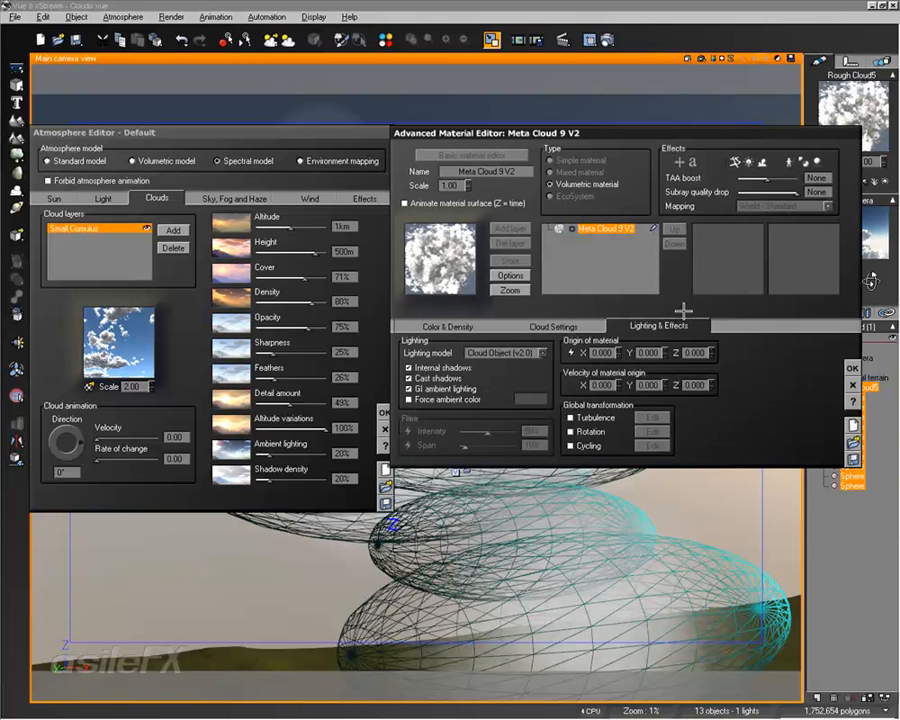
click(529, 350)
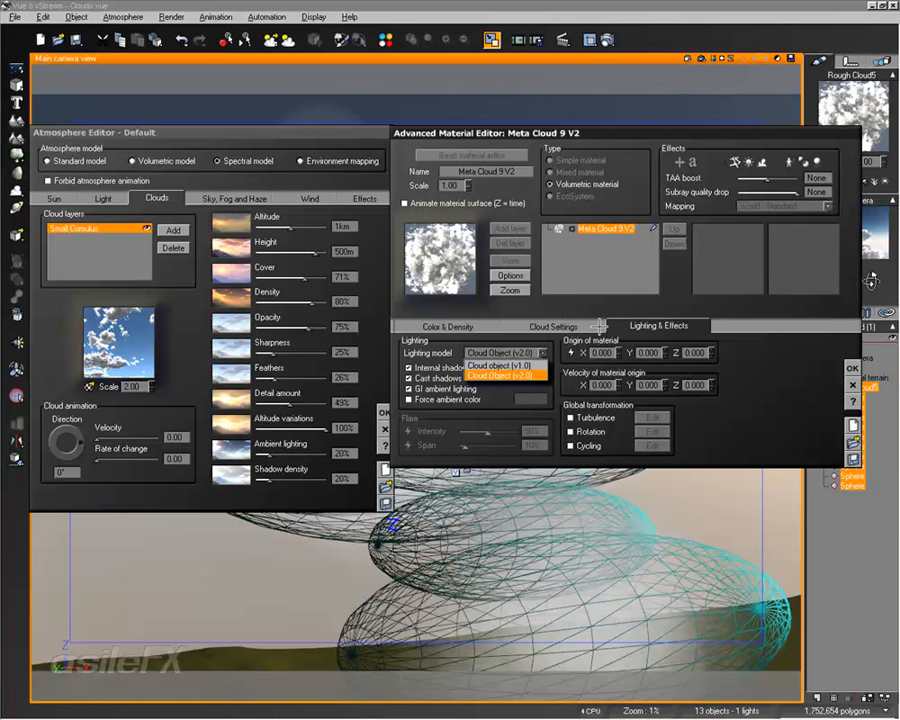
click(507, 375)
click(643, 325)
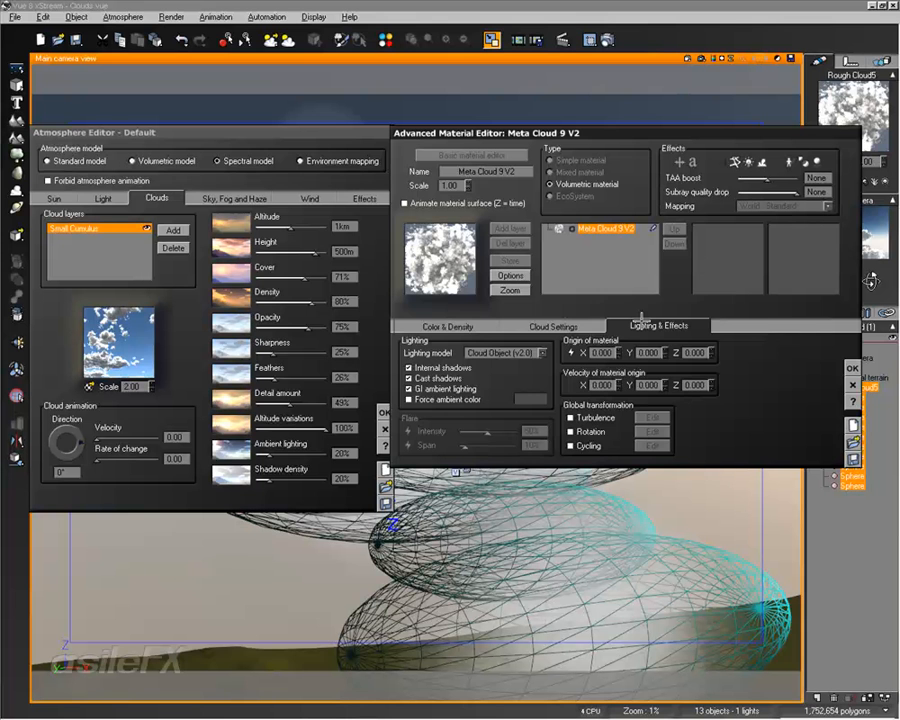
click(446, 326)
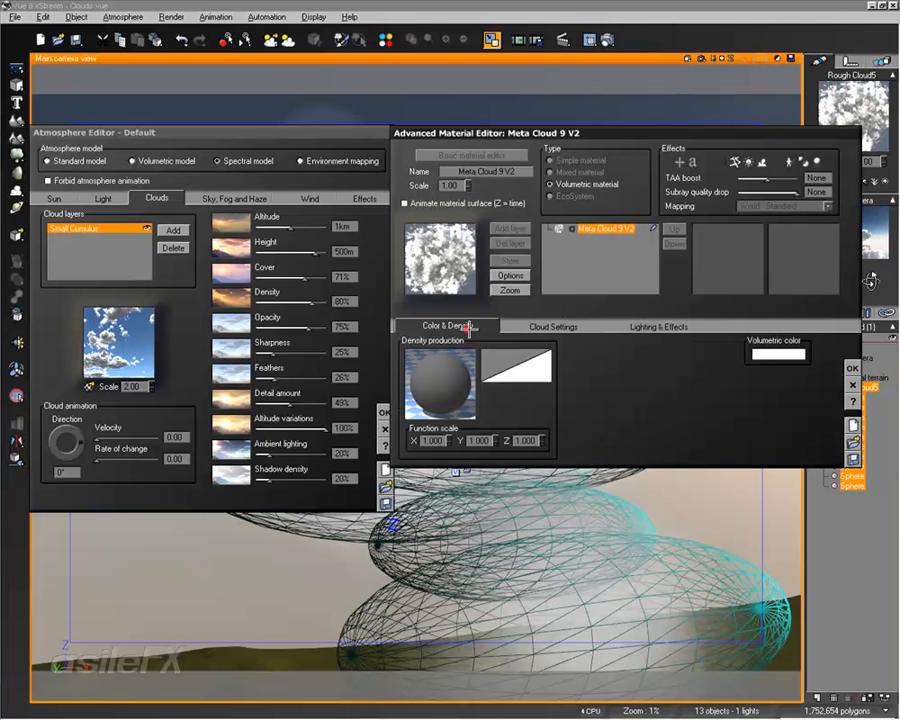
click(556, 324)
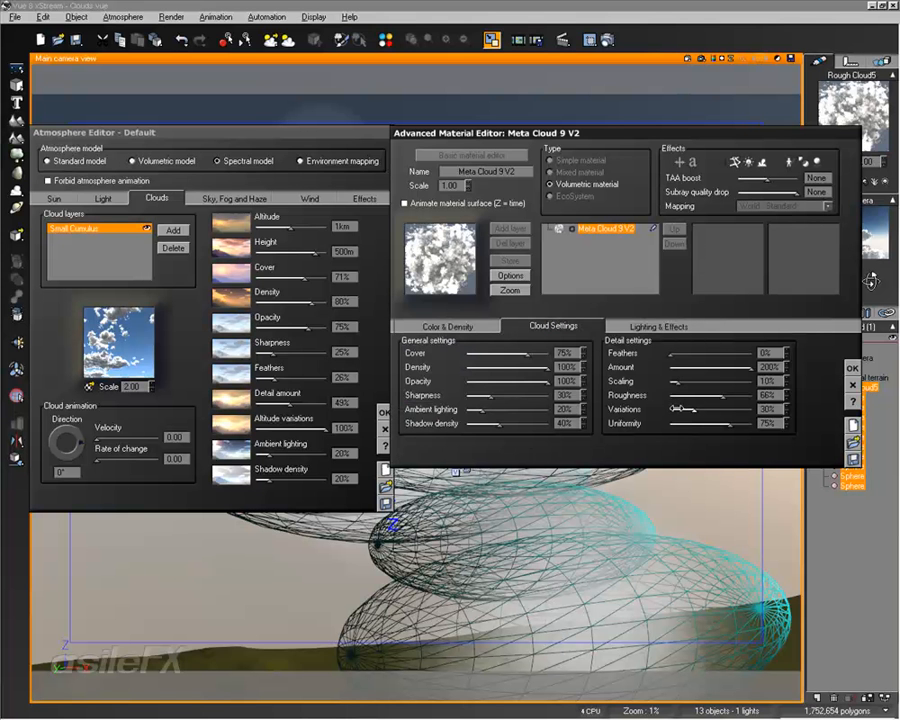
Switch the cloud material's lighting model to Cloud object (v1.0) and check which cloud settings it offers.
click(638, 325)
click(501, 352)
click(500, 365)
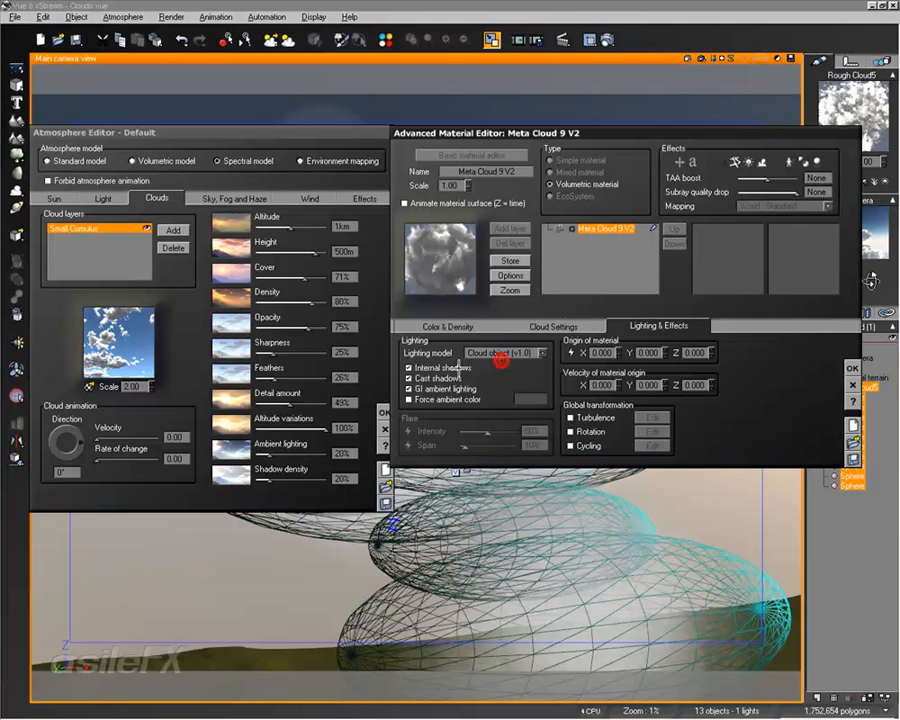
click(447, 327)
click(537, 325)
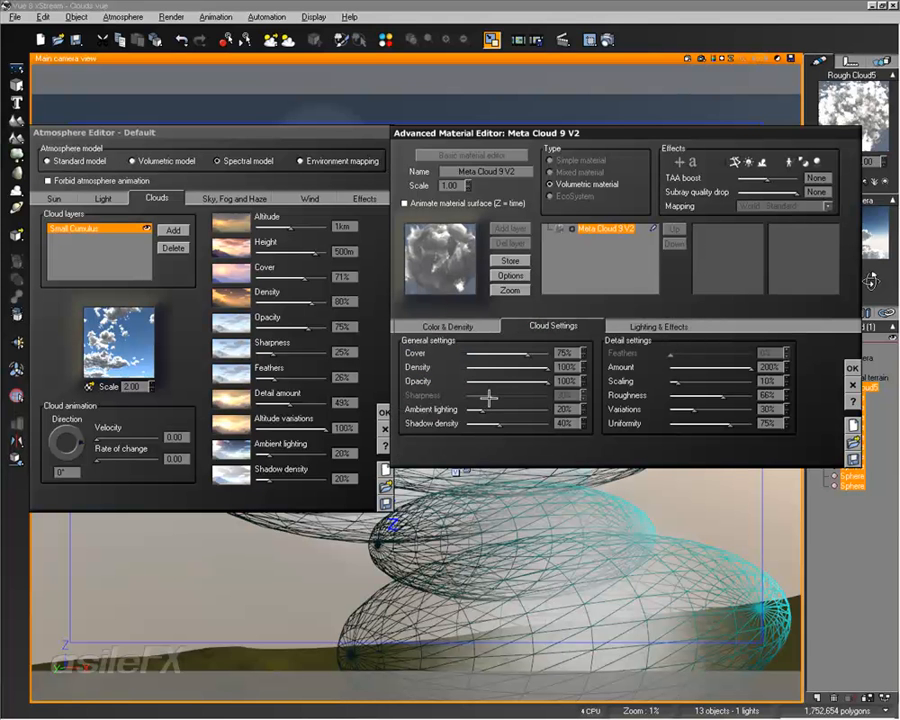
Set the cloud material's lighting model back to Cloud Object (v2.0).
click(657, 326)
click(541, 353)
click(520, 375)
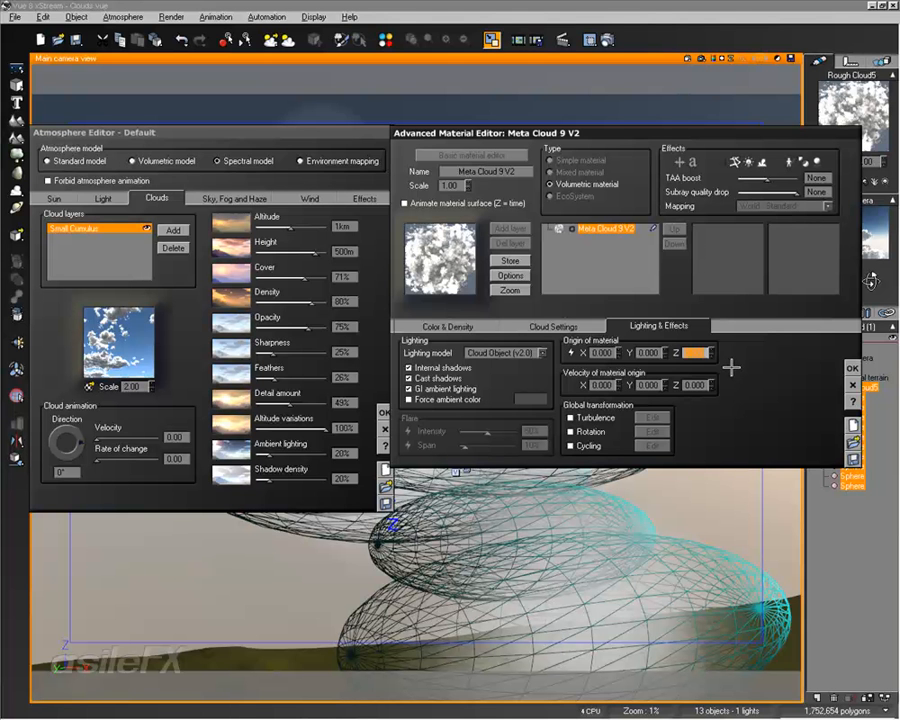
Review the Meta Cloud 9 V2 material's colour and density, cloud, and lighting and effects settings once more.
click(466, 325)
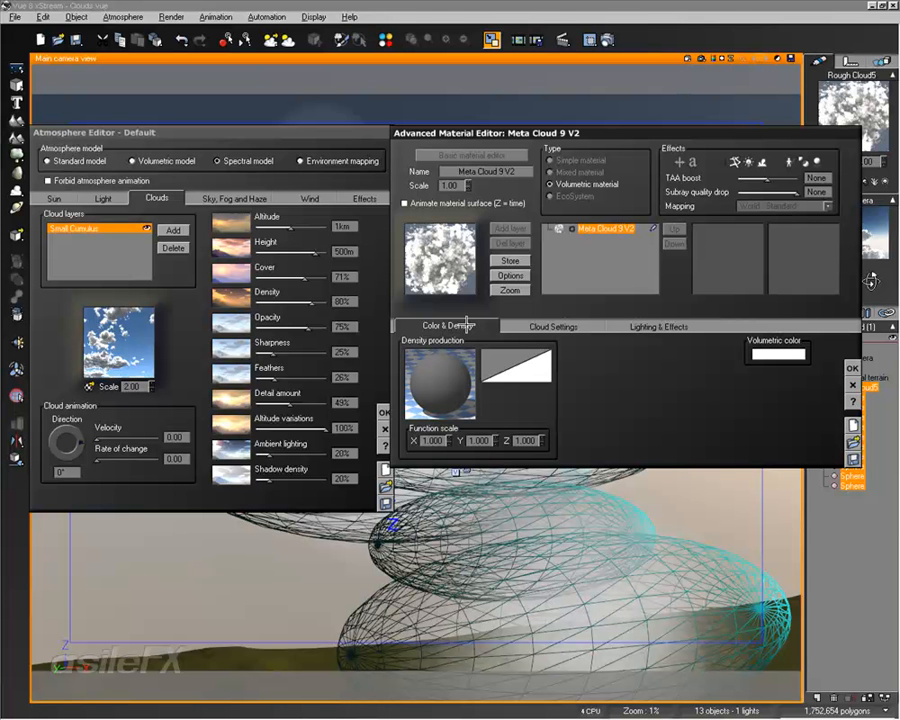
click(540, 325)
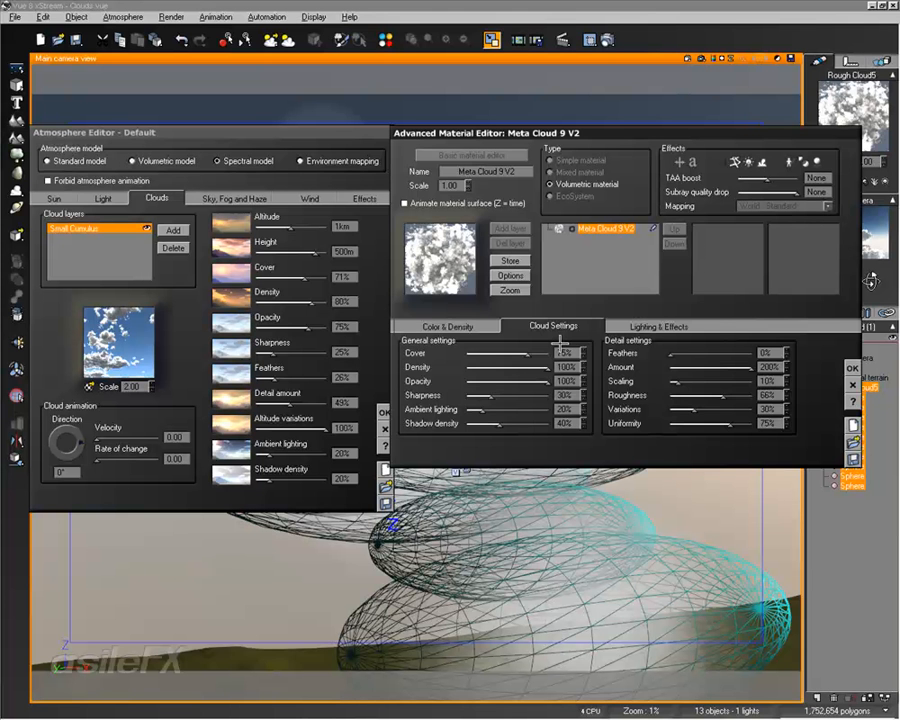
click(656, 326)
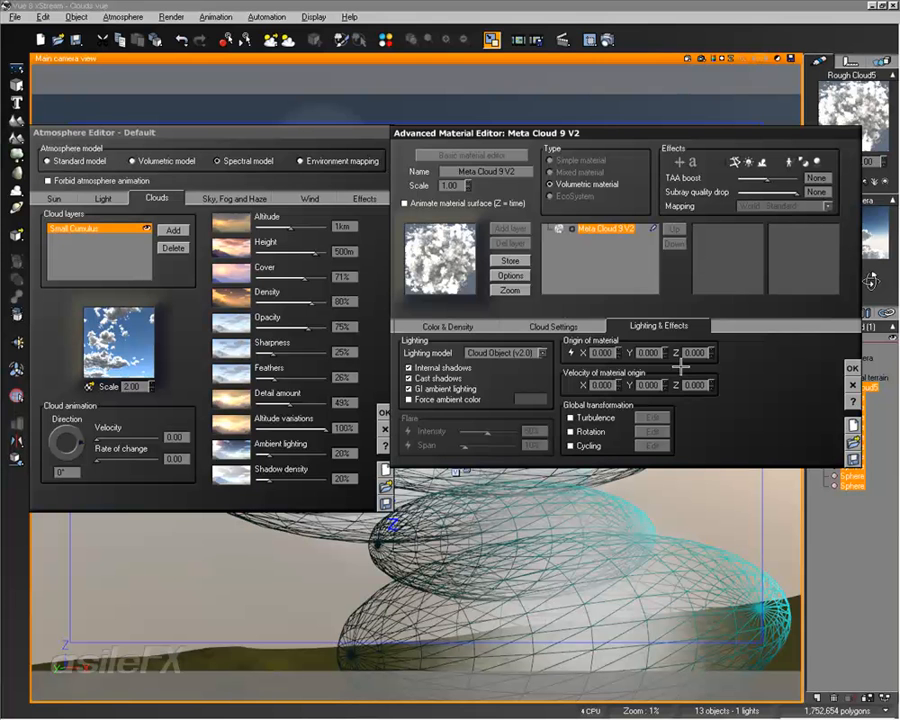
click(585, 325)
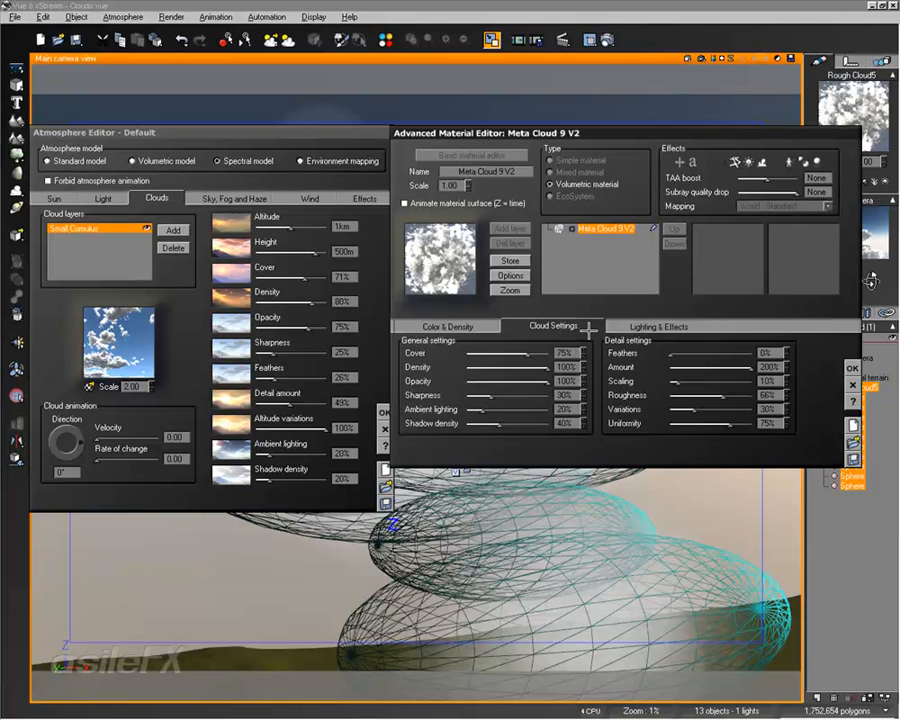
Add a Perlin Noises Value node between Position and Density in the Meta Cloud 9 V2 material's density production function.
click(478, 325)
right_click(455, 362)
click(488, 367)
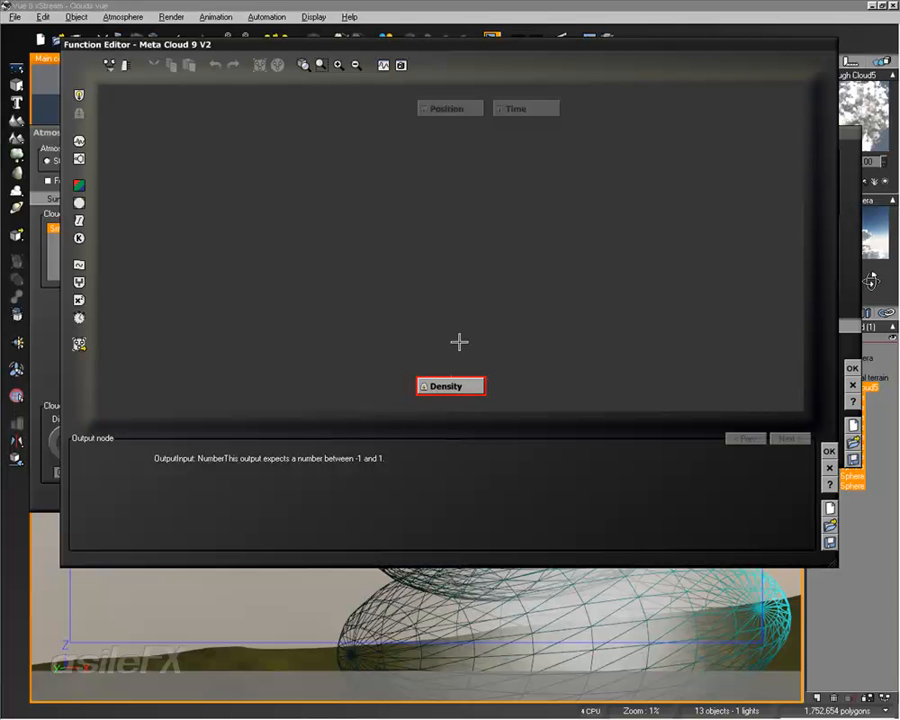
drag(440, 350, 440, 298)
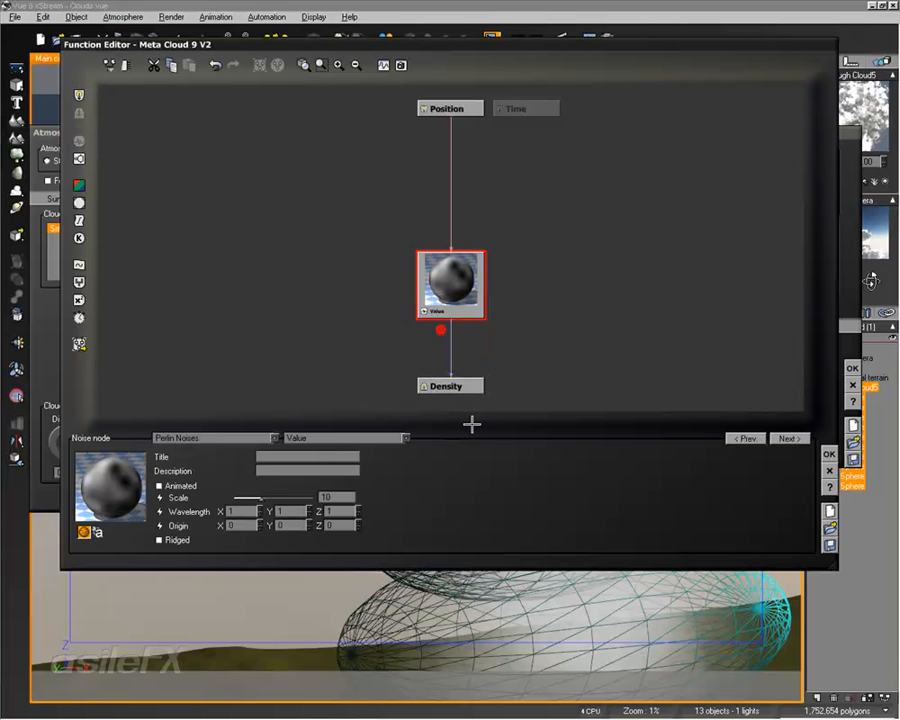
click(829, 454)
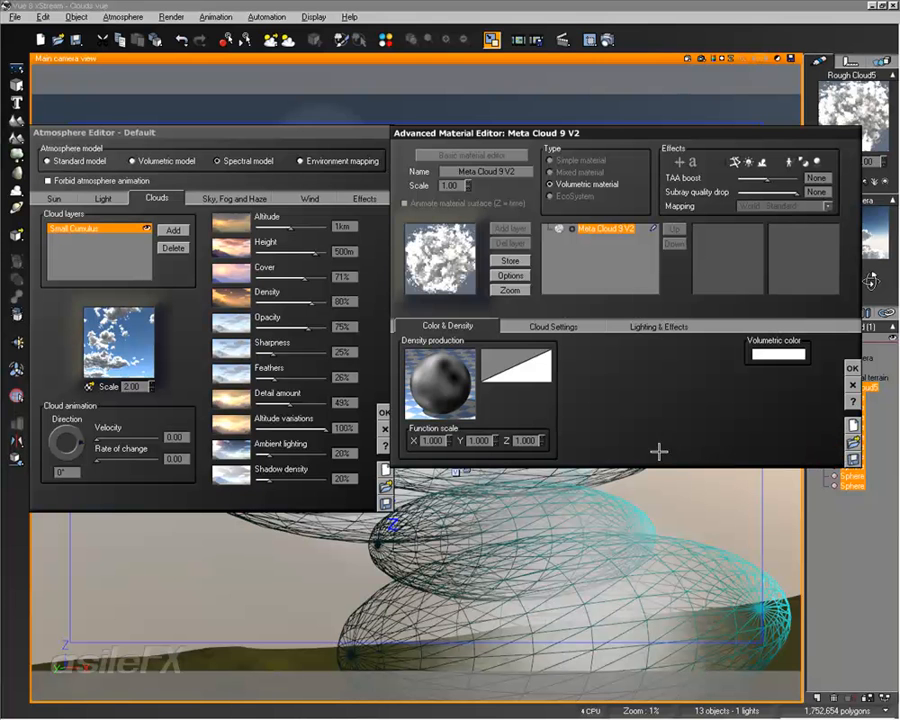
Set the Meta Cloud 9 V2 material's feathers to 39%, shadow density to 58% and ambient lighting to 33%.
click(566, 328)
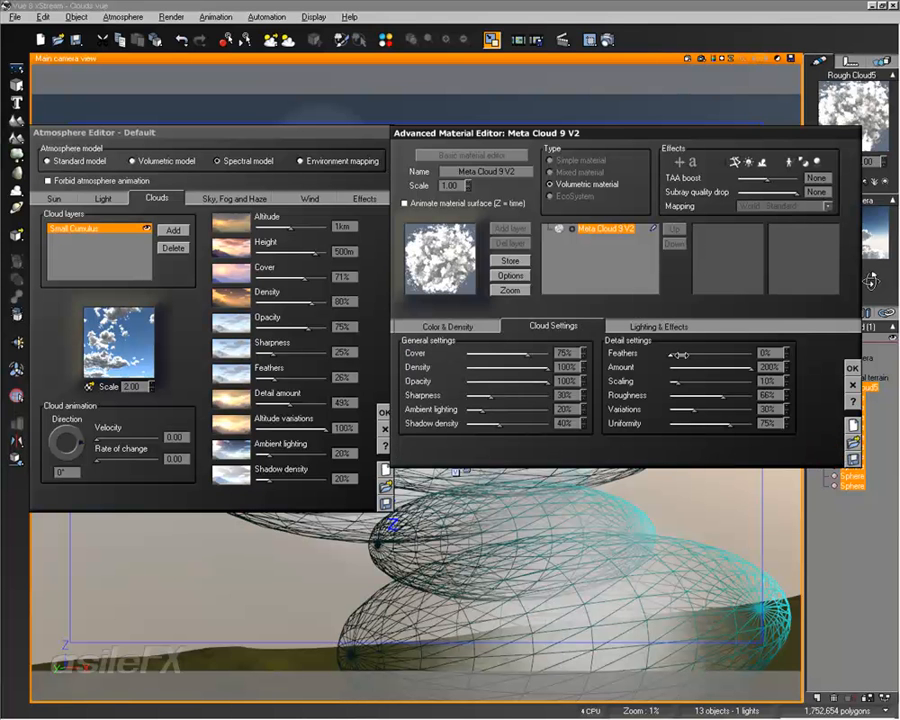
click(665, 326)
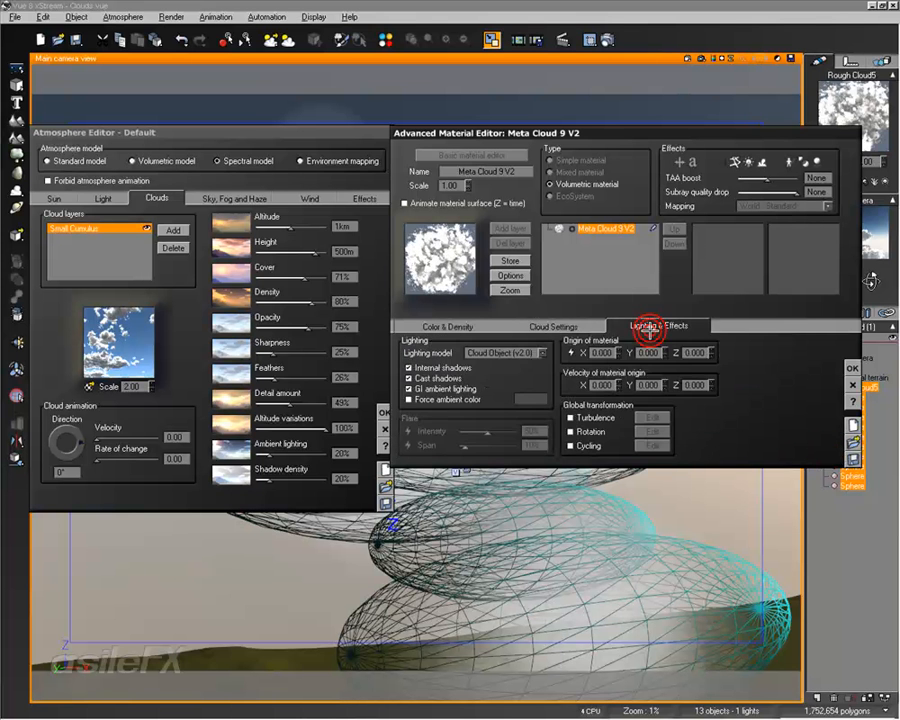
click(556, 327)
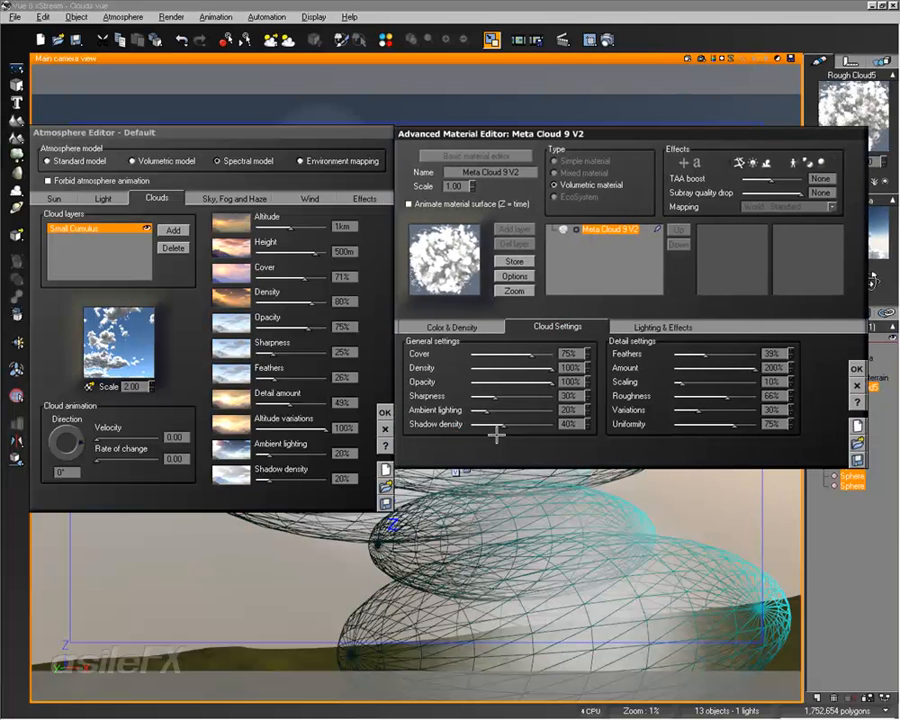
drag(493, 426, 525, 426)
drag(473, 410, 510, 425)
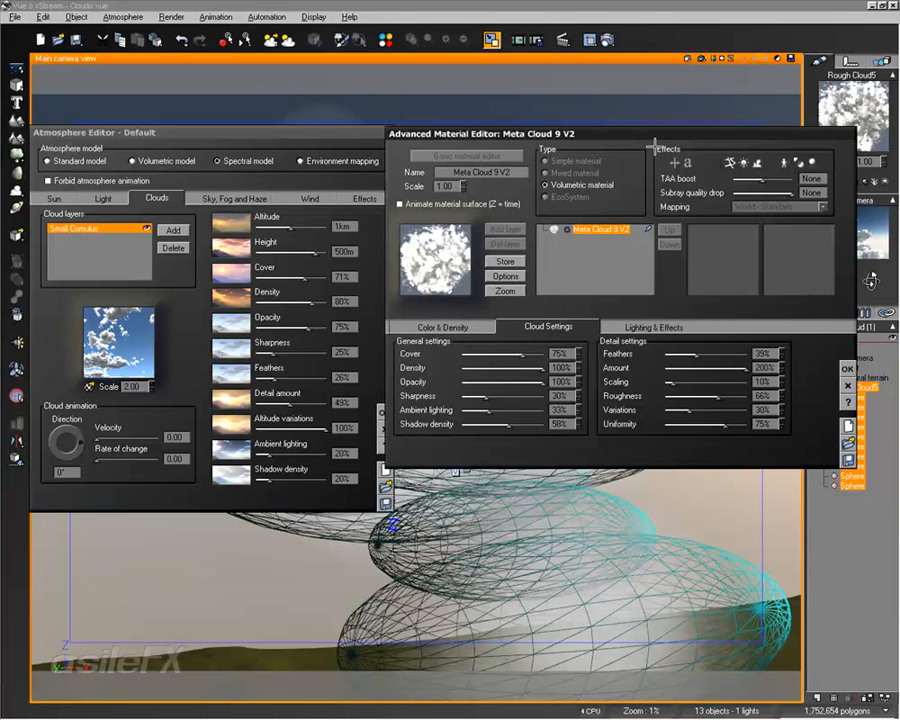
Set the Meta Cloud 9 V2 material's scale to 0.50 and accept the material and atmosphere settings.
drag(657, 133, 319, 297)
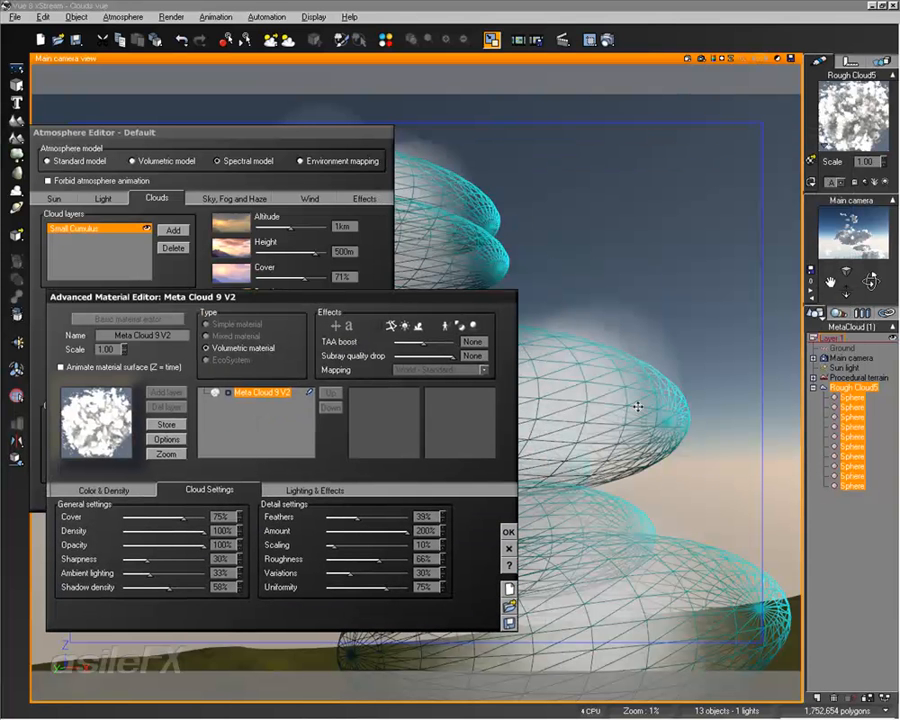
click(315, 489)
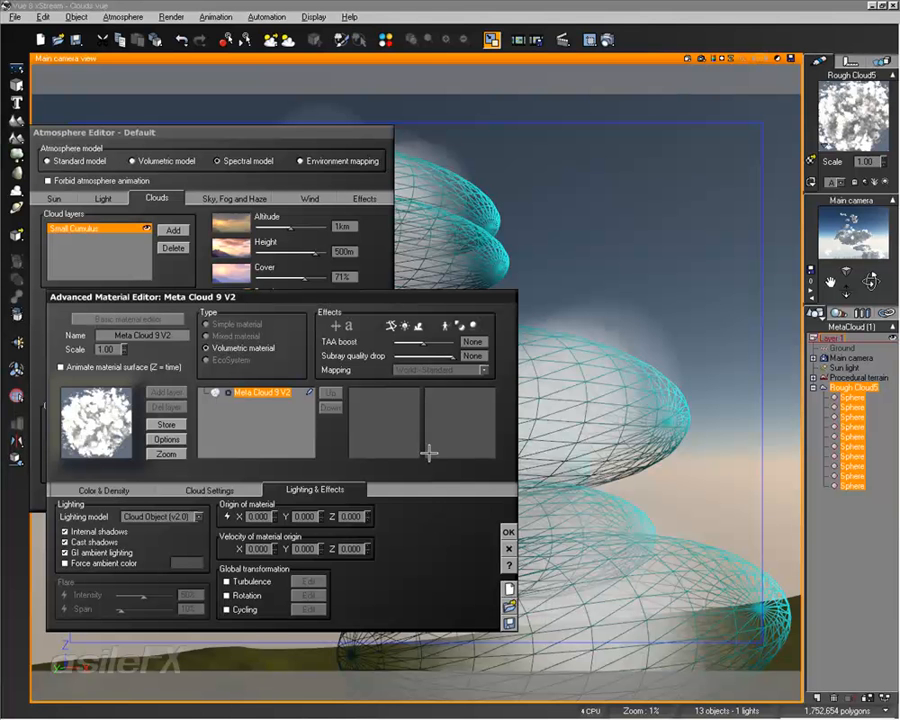
drag(133, 352, 142, 372)
click(508, 532)
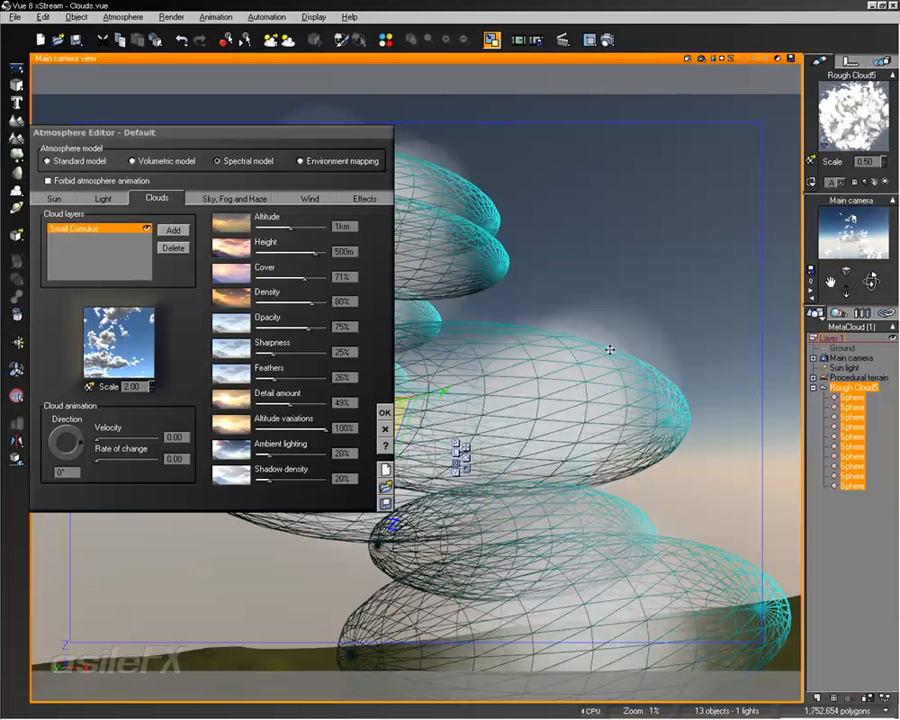
click(386, 413)
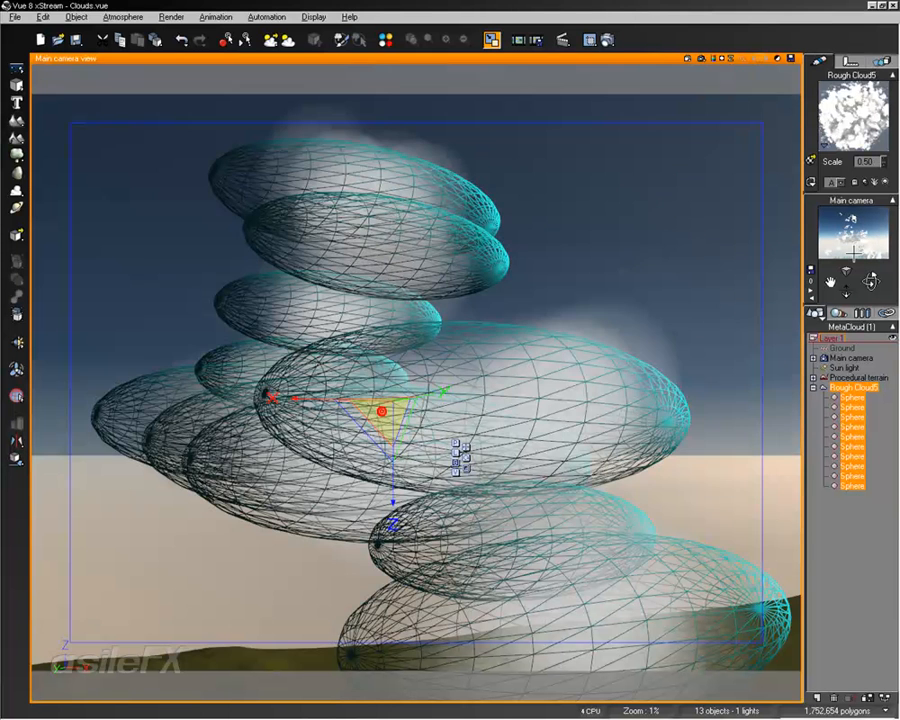
Compare the presets in the Clouds > MetaCloud Materials collection, including Meta Cloud 12, MetaCloud and Dense Distant.
click(808, 158)
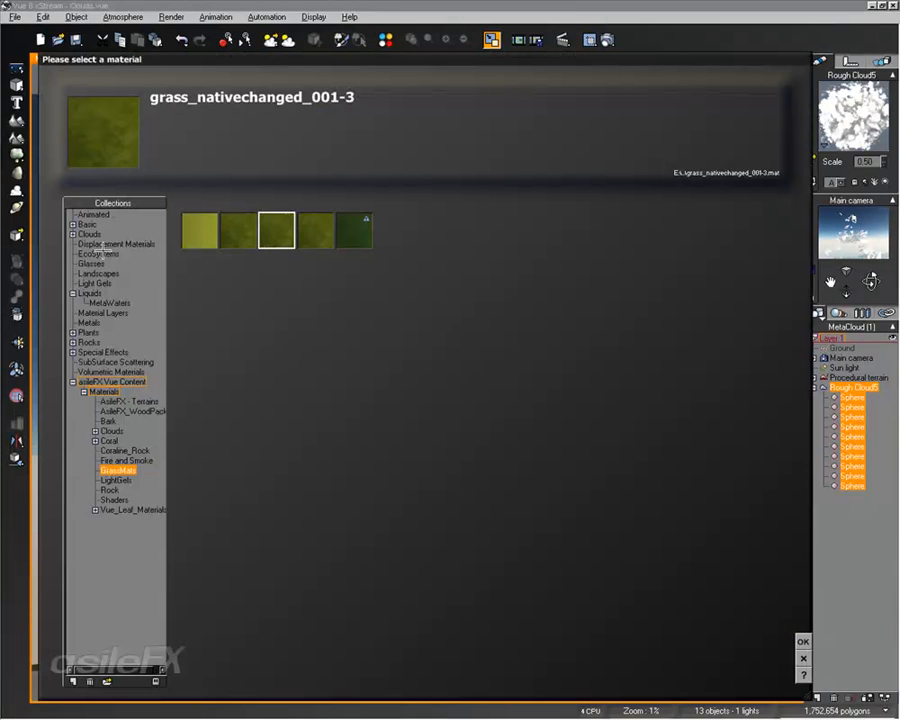
click(74, 233)
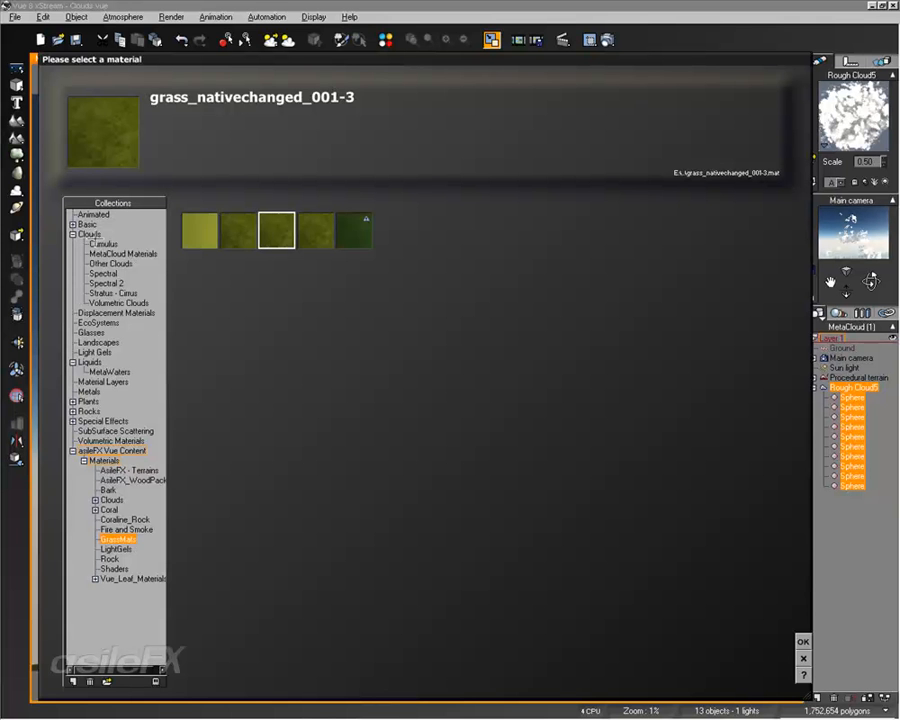
click(140, 253)
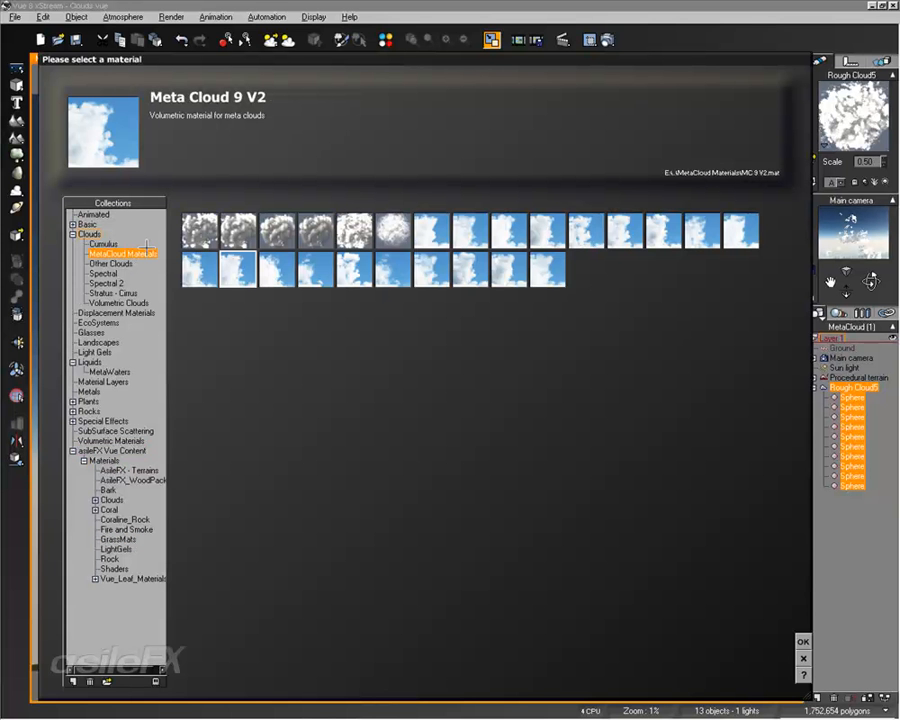
click(386, 272)
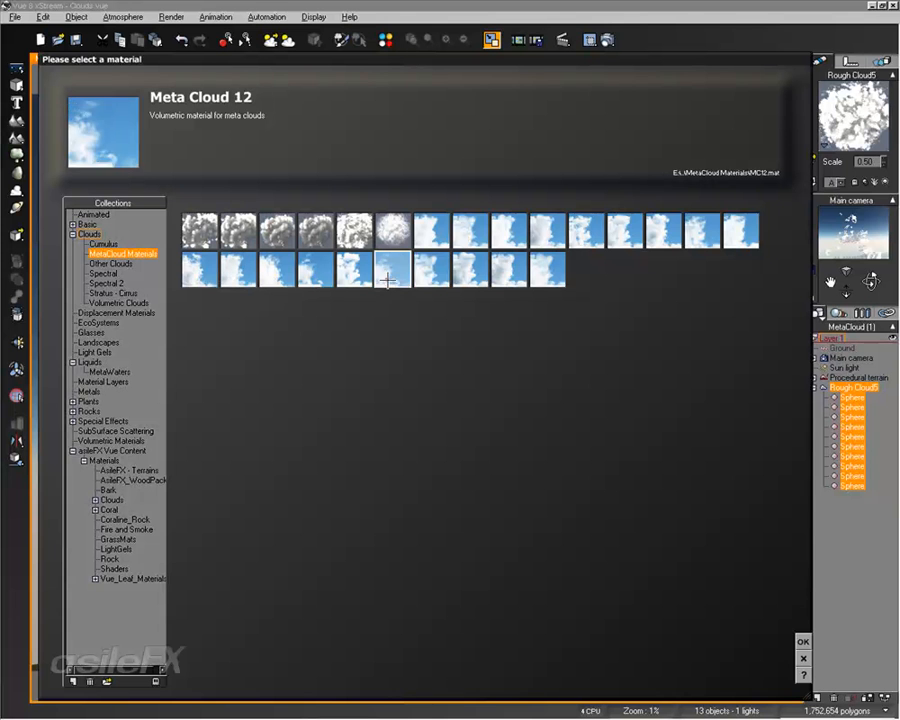
click(508, 269)
click(527, 231)
click(647, 230)
click(728, 231)
click(432, 231)
click(393, 231)
click(354, 231)
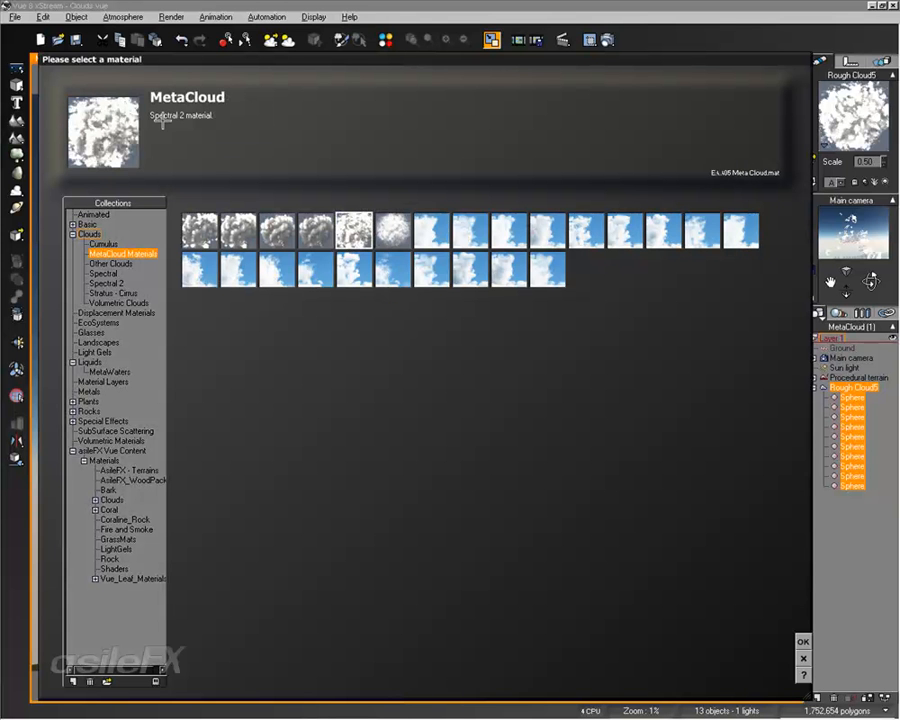
click(365, 271)
click(238, 269)
click(237, 231)
click(199, 231)
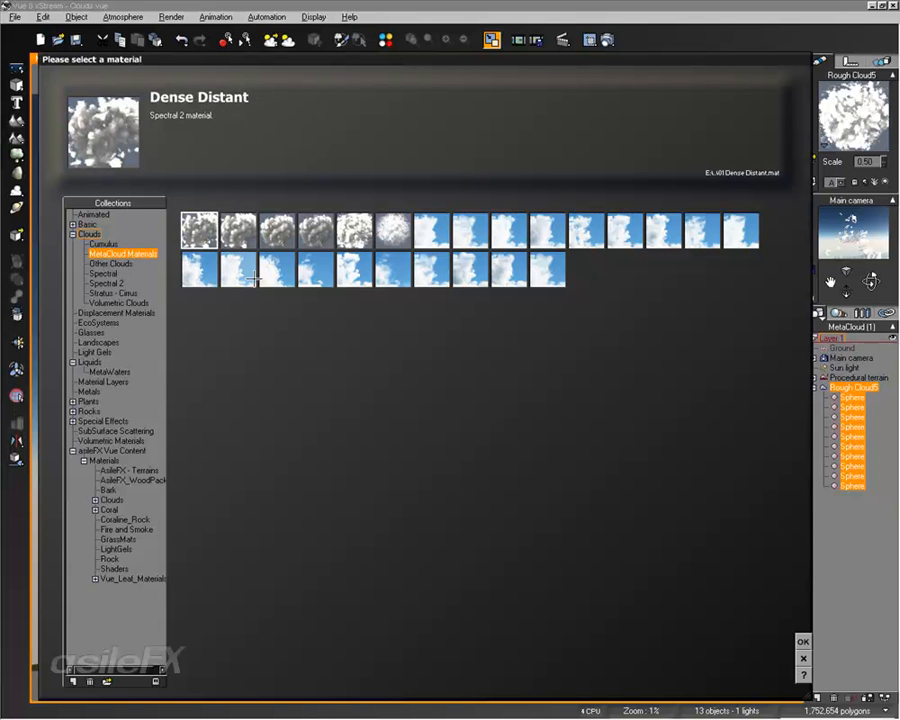
Assign the Meta Cloud 8 material to Rough Cloud5 and set its lighting model to Cloud Object (v2.0).
click(208, 269)
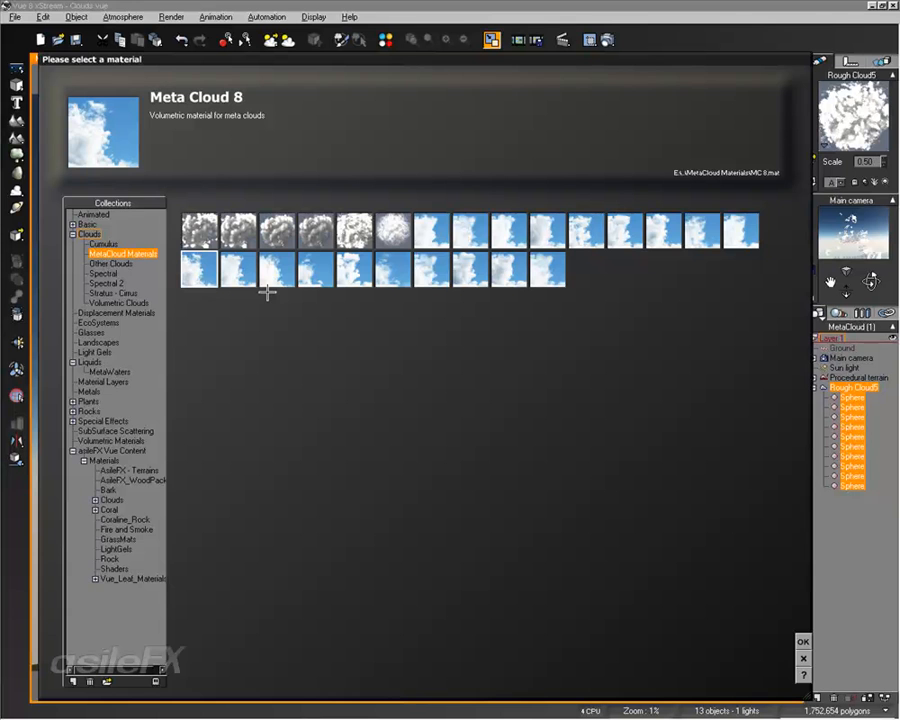
key(Return)
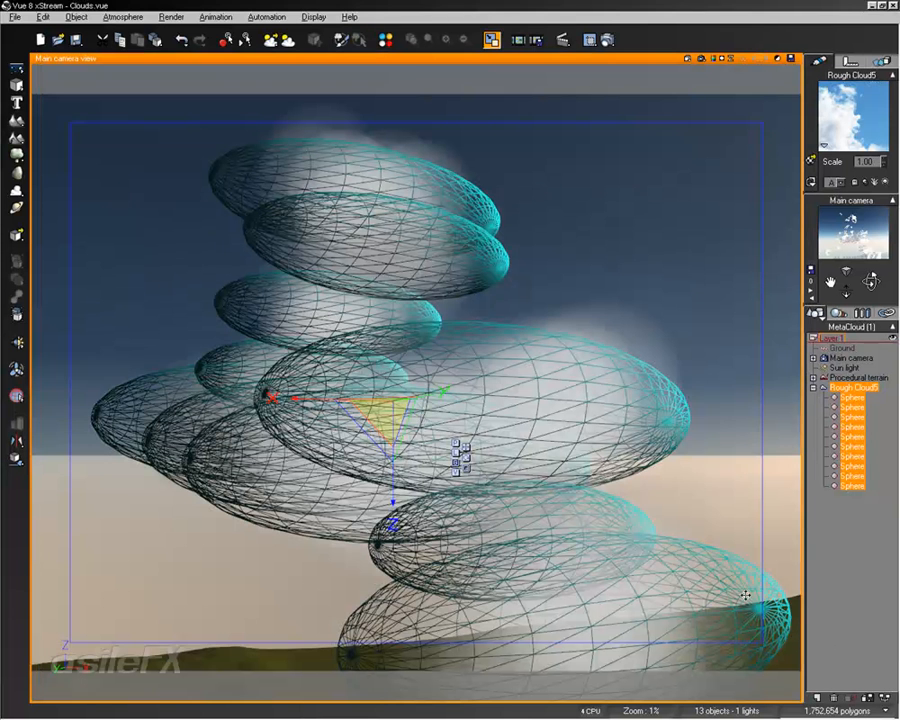
double_click(862, 125)
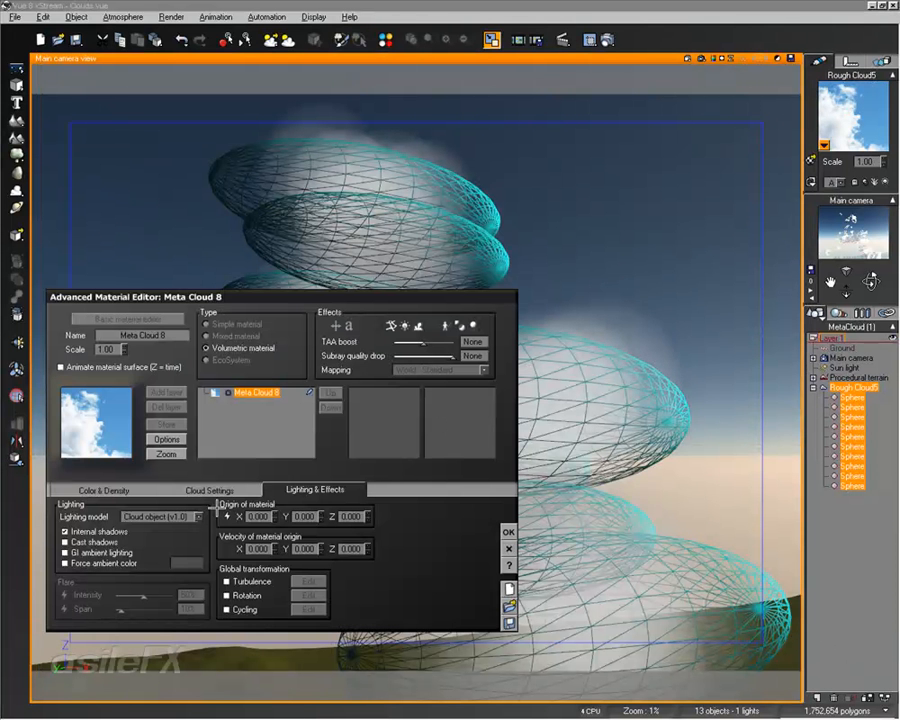
click(205, 515)
click(168, 538)
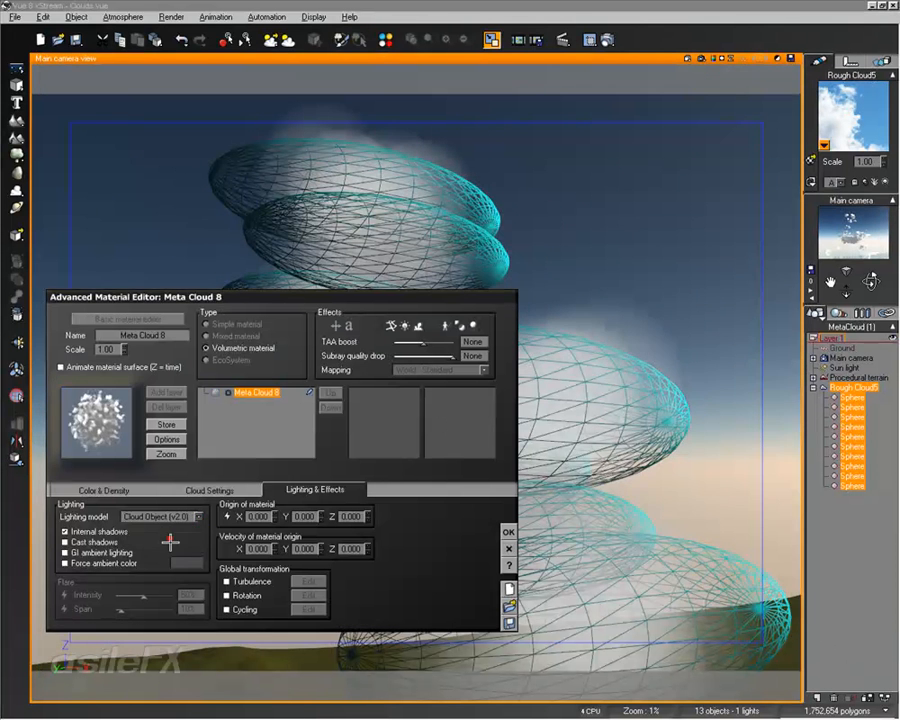
Set Meta Cloud 8's cover to 77%, density to 98%, opacity to 100%, feathers to 14% and scaling to 58%.
click(114, 490)
click(211, 489)
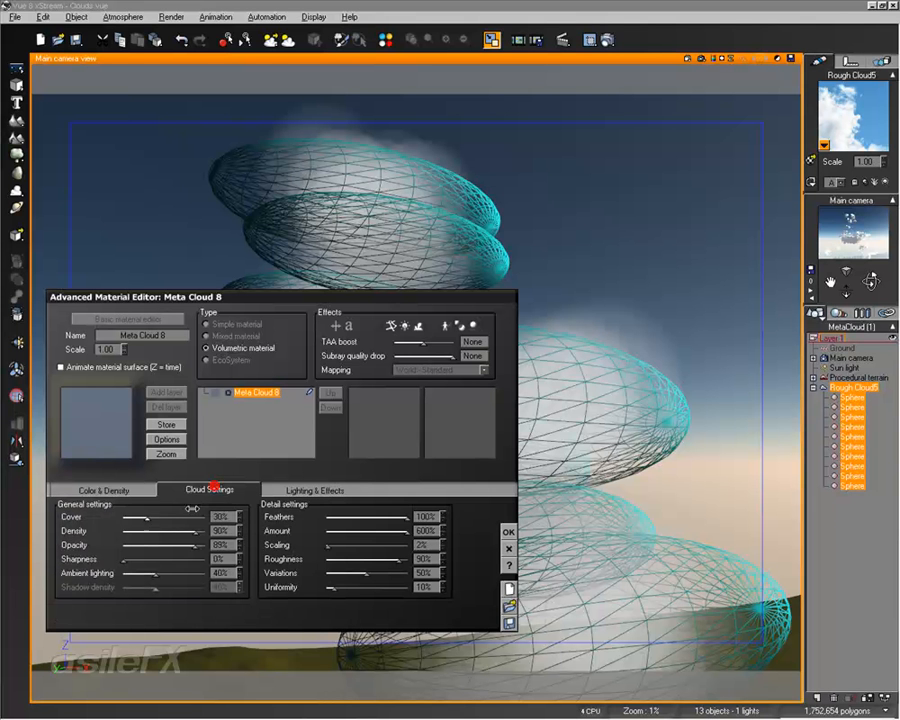
drag(171, 516, 205, 545)
drag(404, 517, 372, 545)
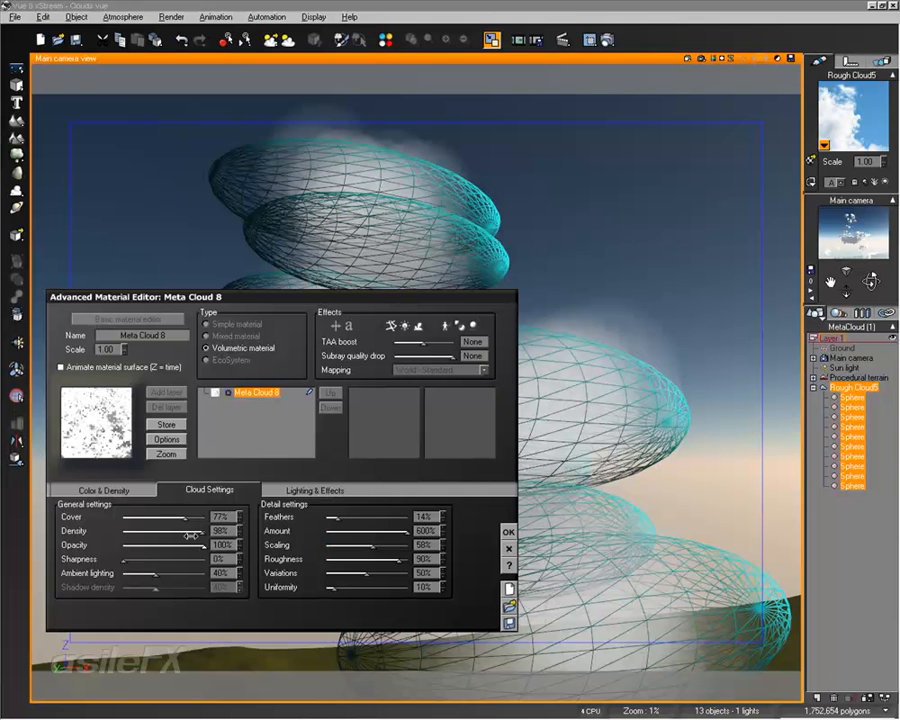
Delete the Tooth (Gaussian) noise node and the filter node from Meta Cloud 8's density production function.
click(113, 491)
right_click(116, 528)
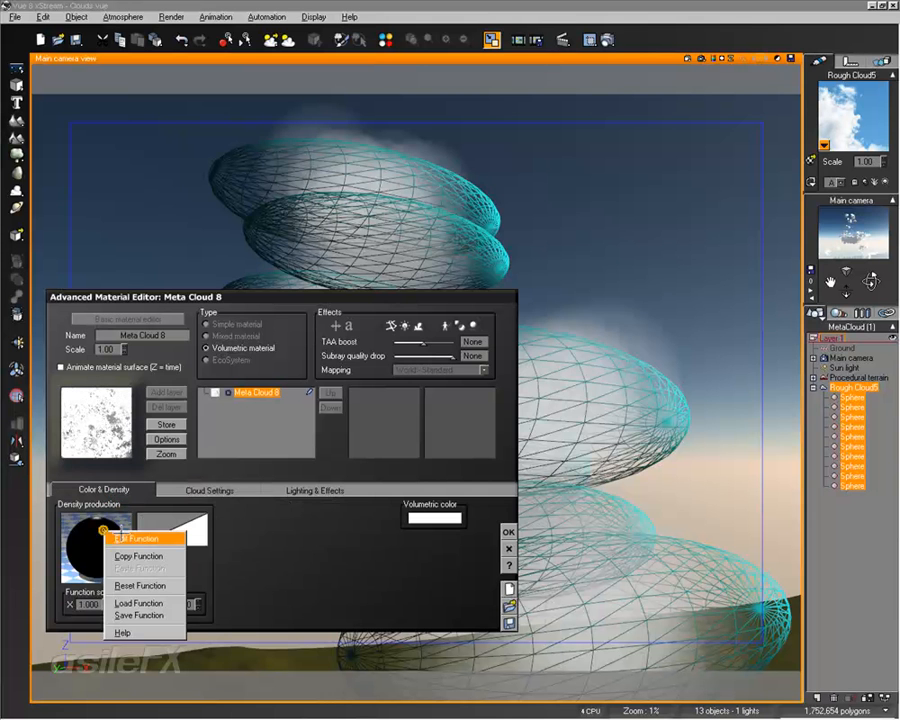
click(145, 535)
drag(513, 283, 464, 257)
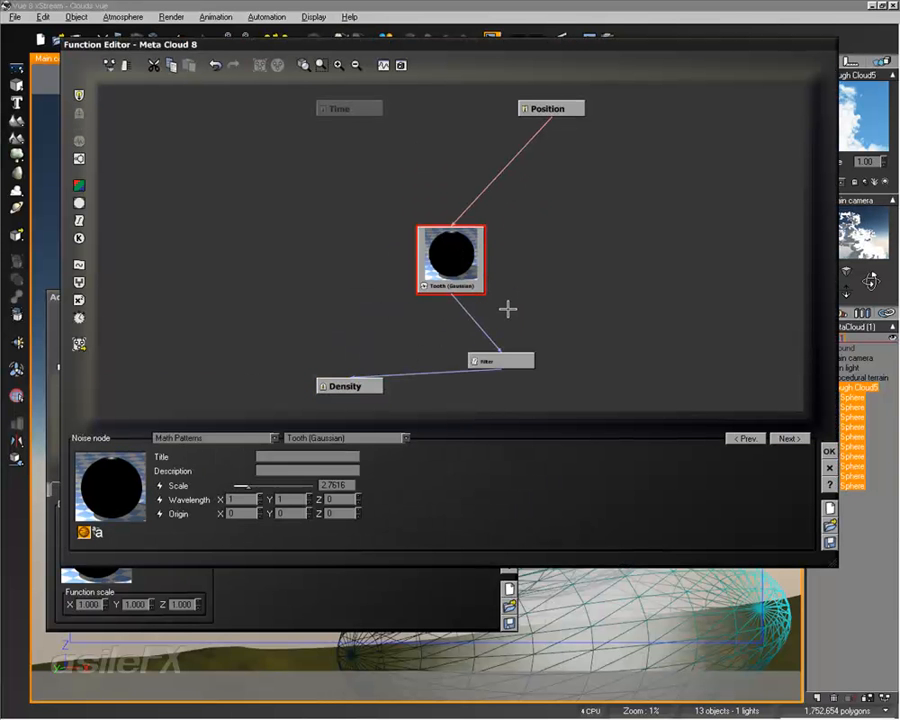
key(Delete)
click(500, 361)
key(Delete)
click(829, 451)
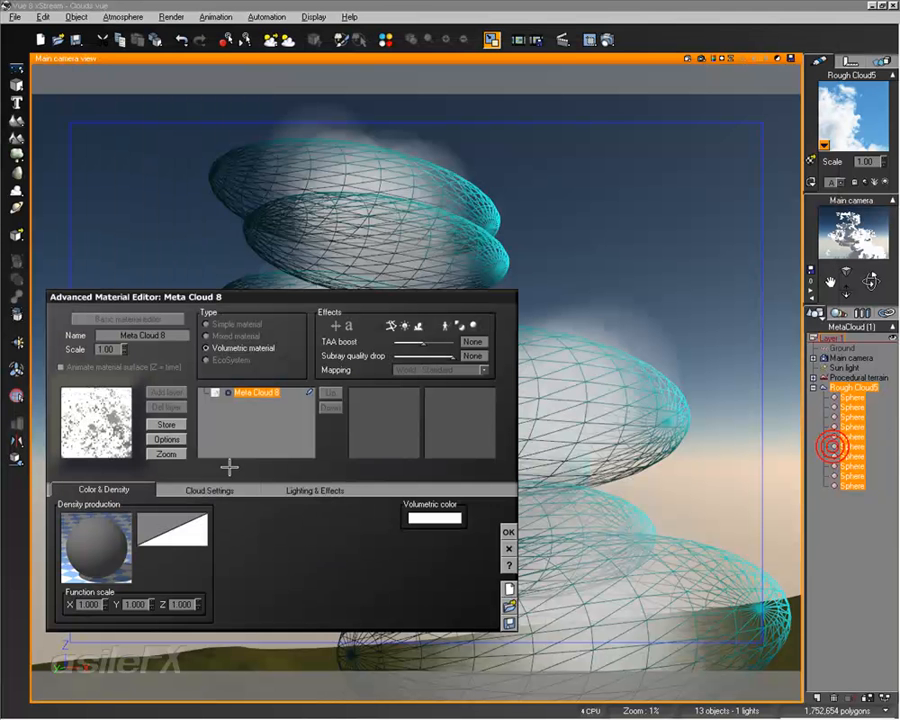
Set Meta Cloud 8's volumetric color to a muted blue with RGB 112, 156, 191 and accept the material.
click(311, 490)
click(92, 490)
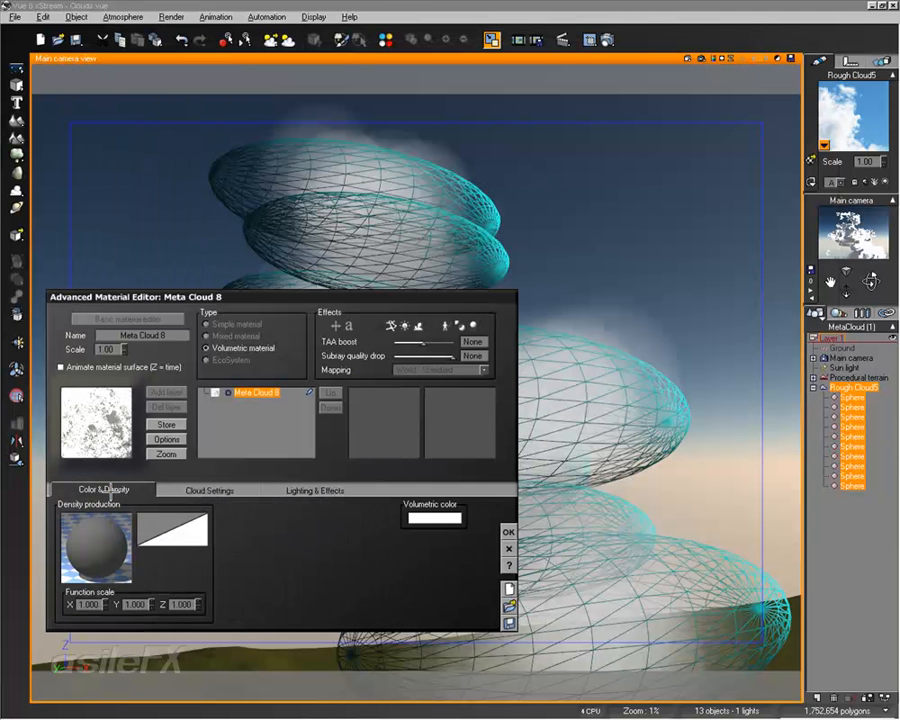
right_click(431, 520)
click(460, 530)
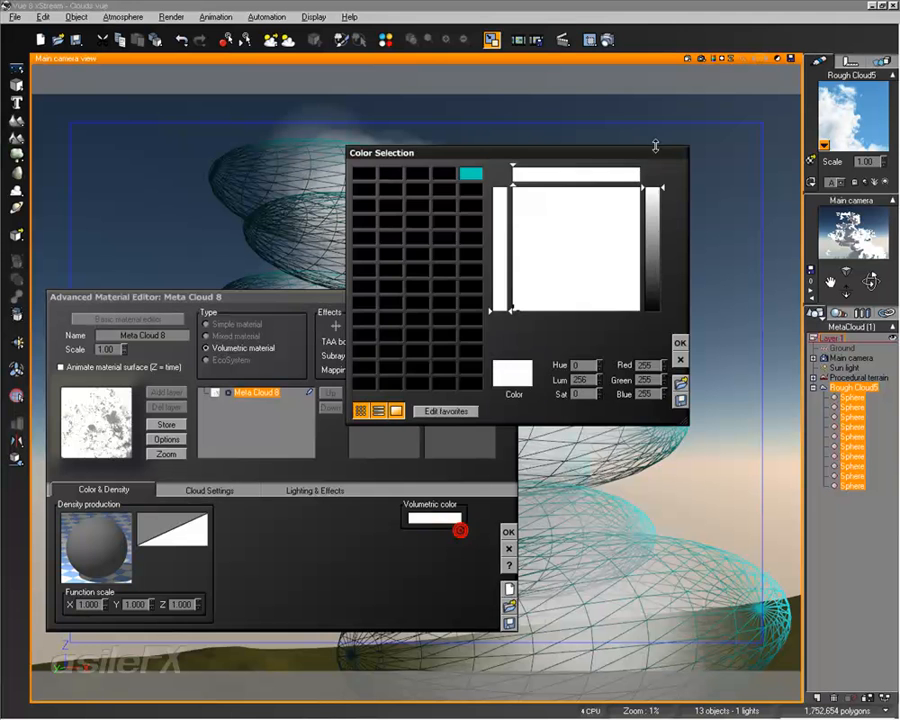
click(582, 261)
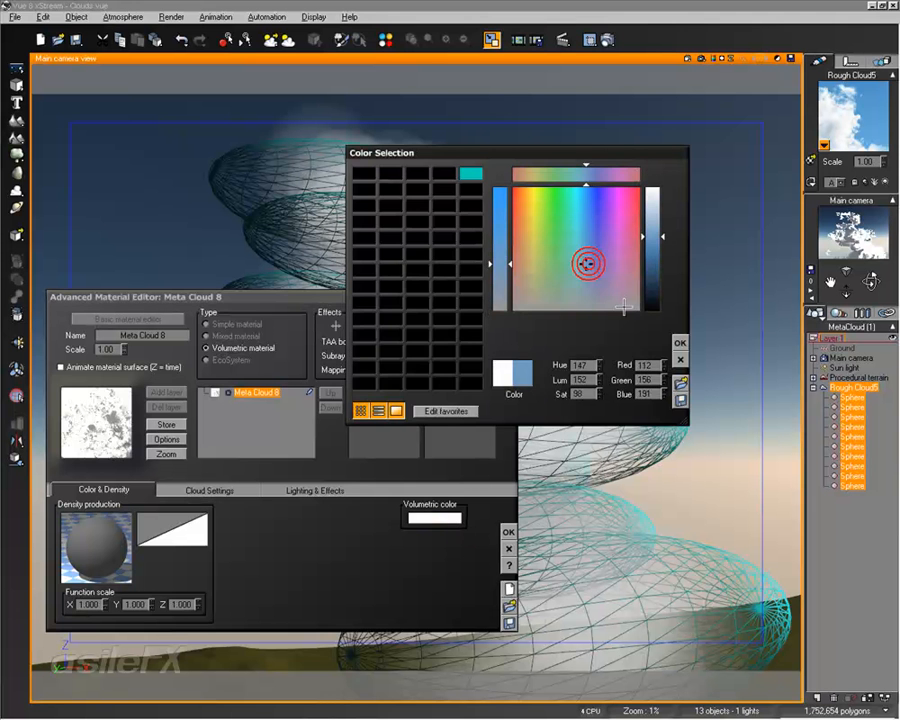
click(679, 342)
click(508, 532)
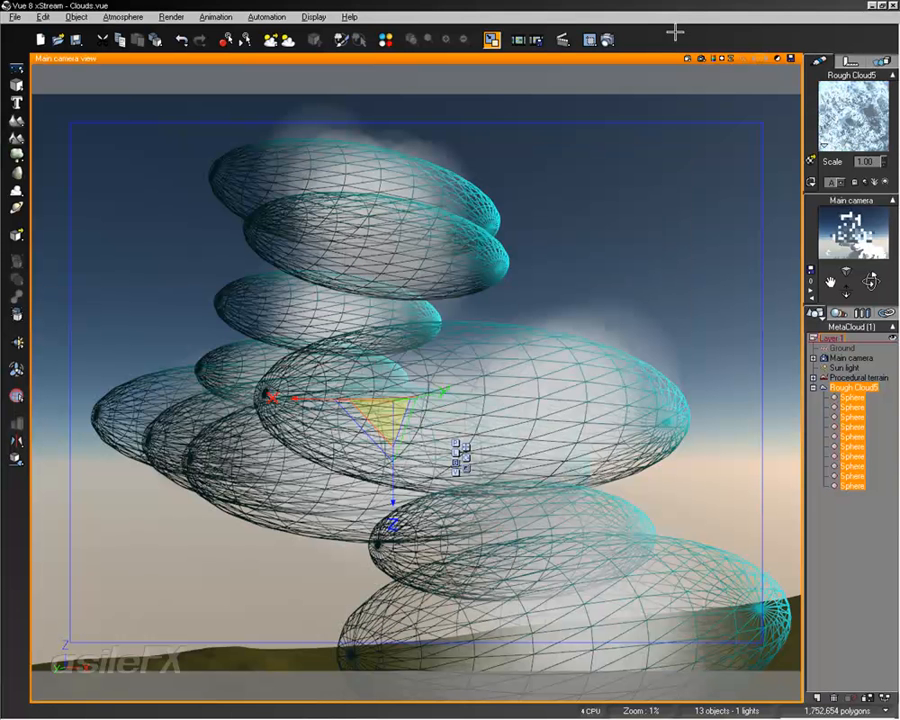
Render the main camera view to check the blue cloud material, and delete Rough Cloud5.
click(694, 58)
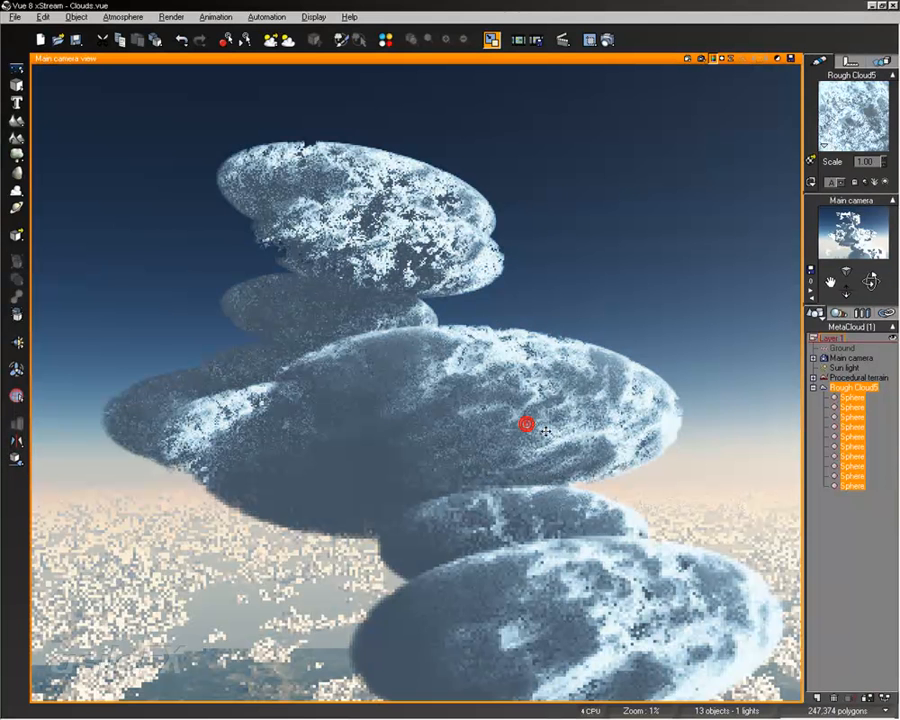
click(599, 402)
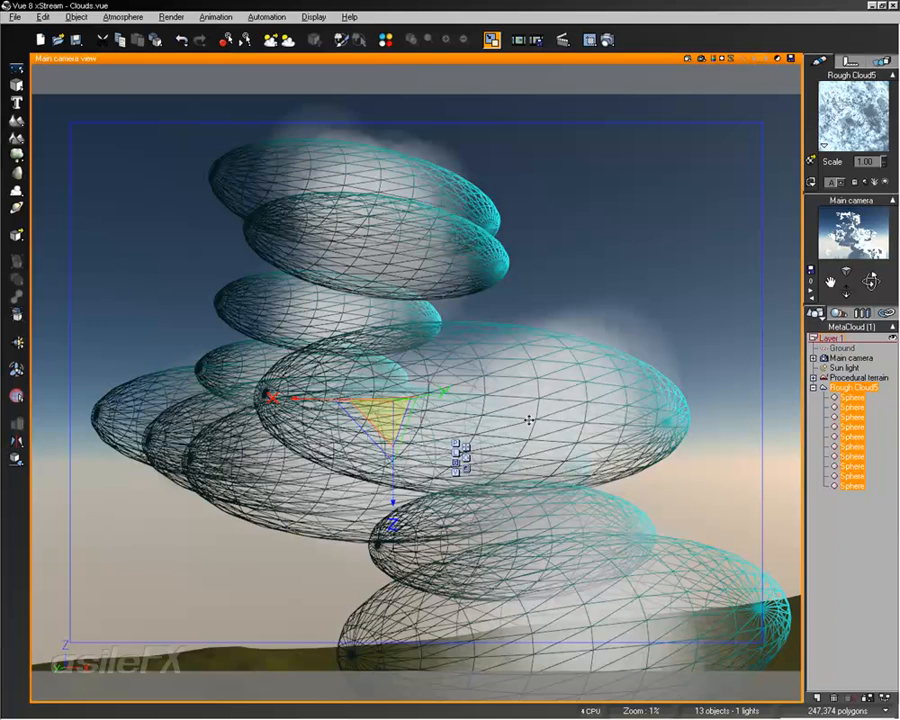
key(Delete)
Add a point light and move it along its Z axis above the terrain.
right_drag(526, 426, 508, 396)
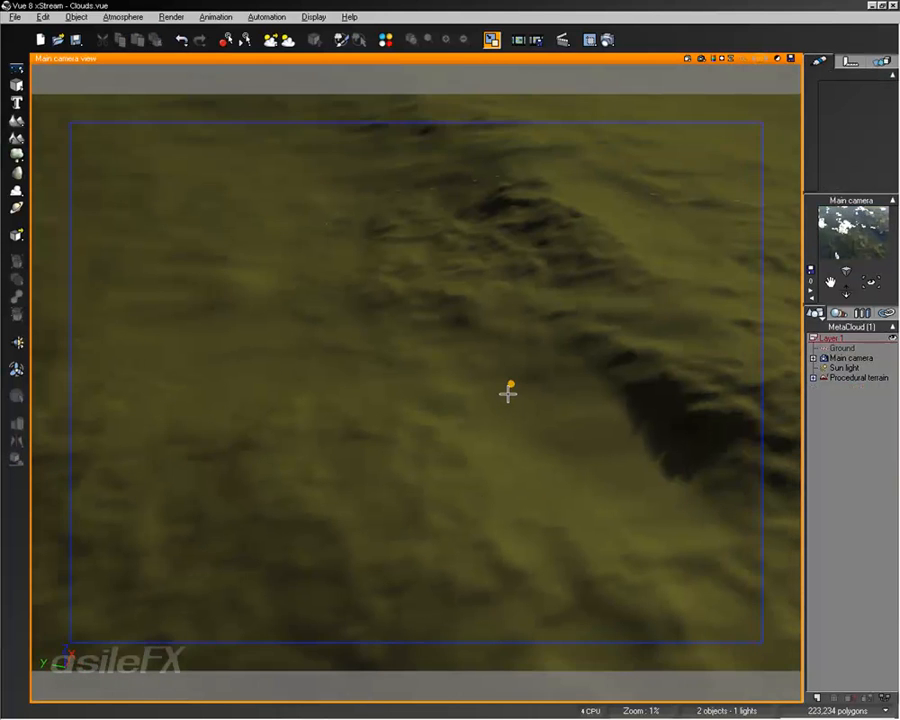
click(16, 343)
click(29, 346)
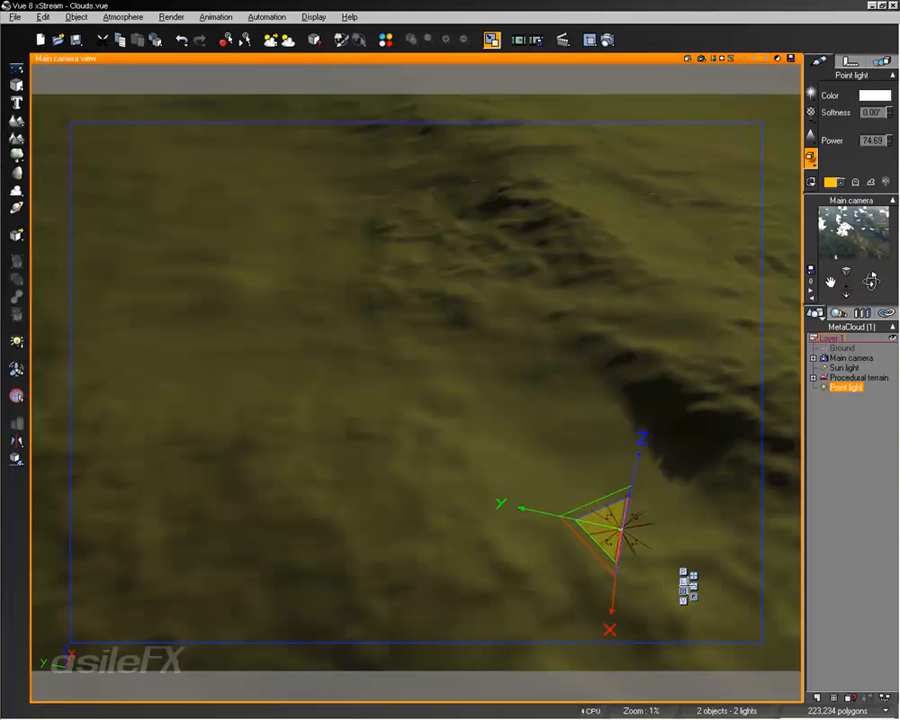
drag(636, 482, 687, 177)
right_drag(649, 281, 570, 304)
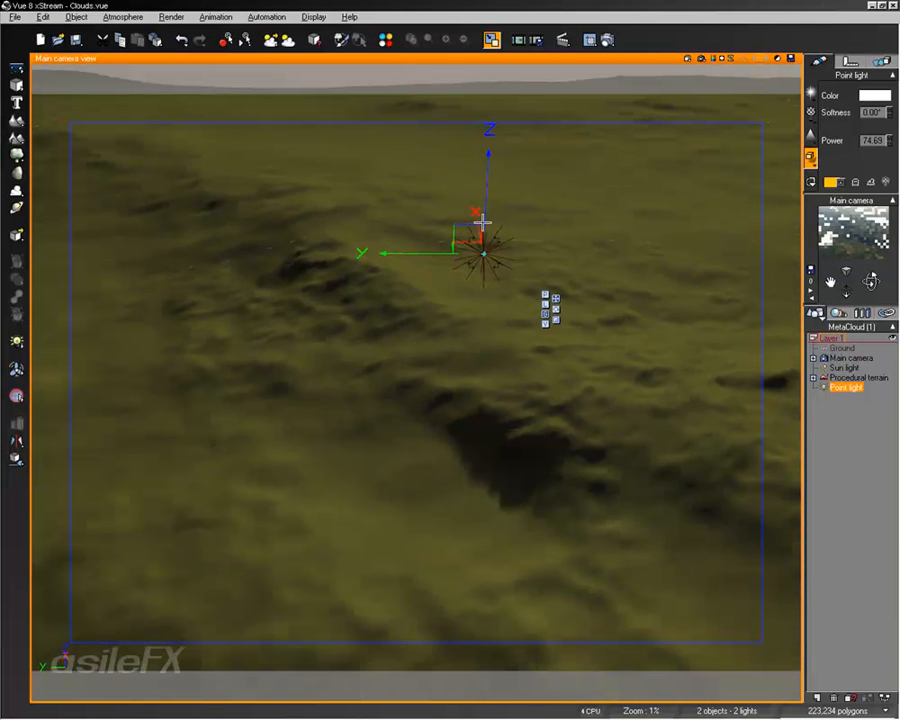
Set the point light's power to 5000.
click(16, 342)
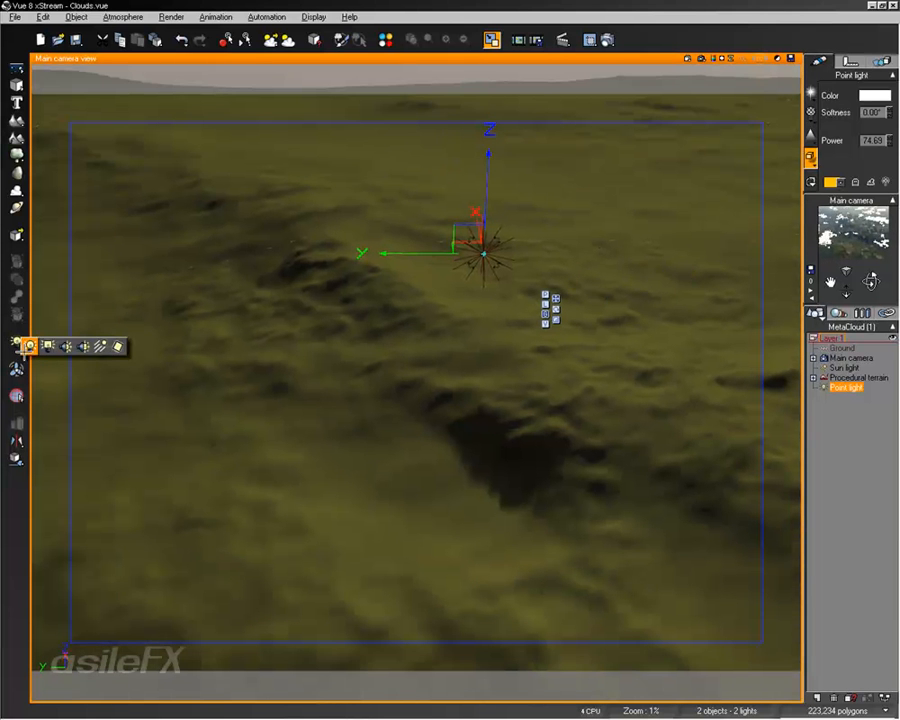
click(588, 4)
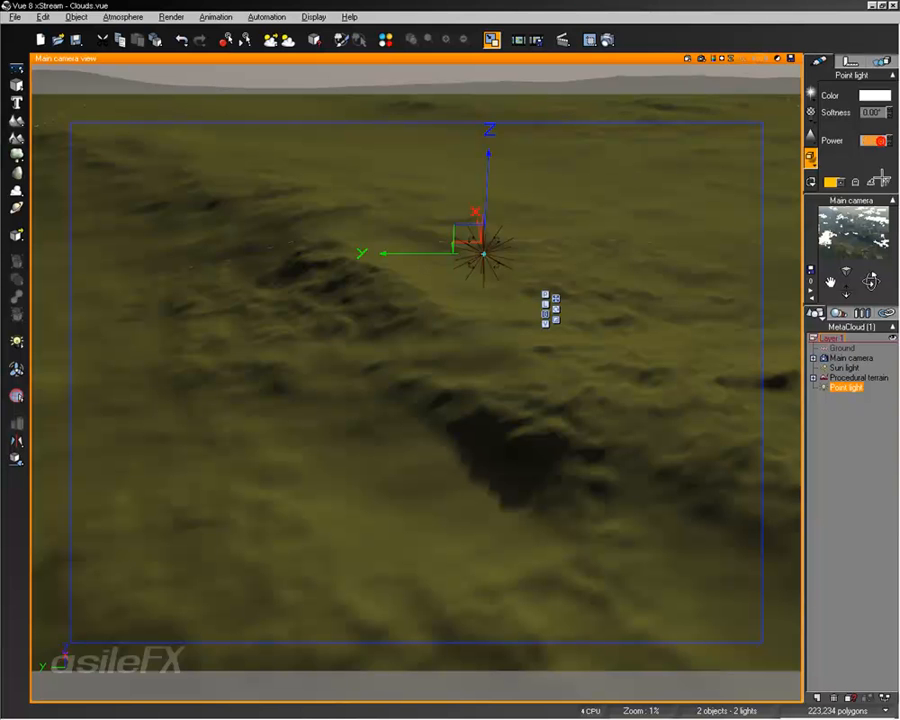
click(870, 182)
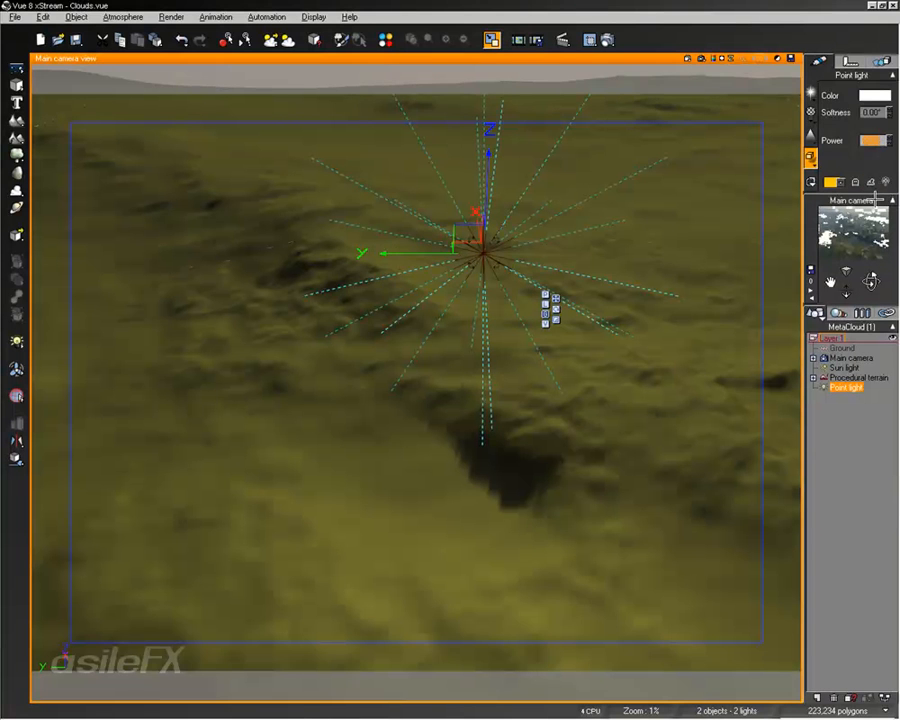
right_drag(541, 286, 534, 330)
Change the point light's color from white to a saturated red and accept the color.
click(874, 95)
click(870, 97)
drag(652, 190, 653, 229)
click(638, 188)
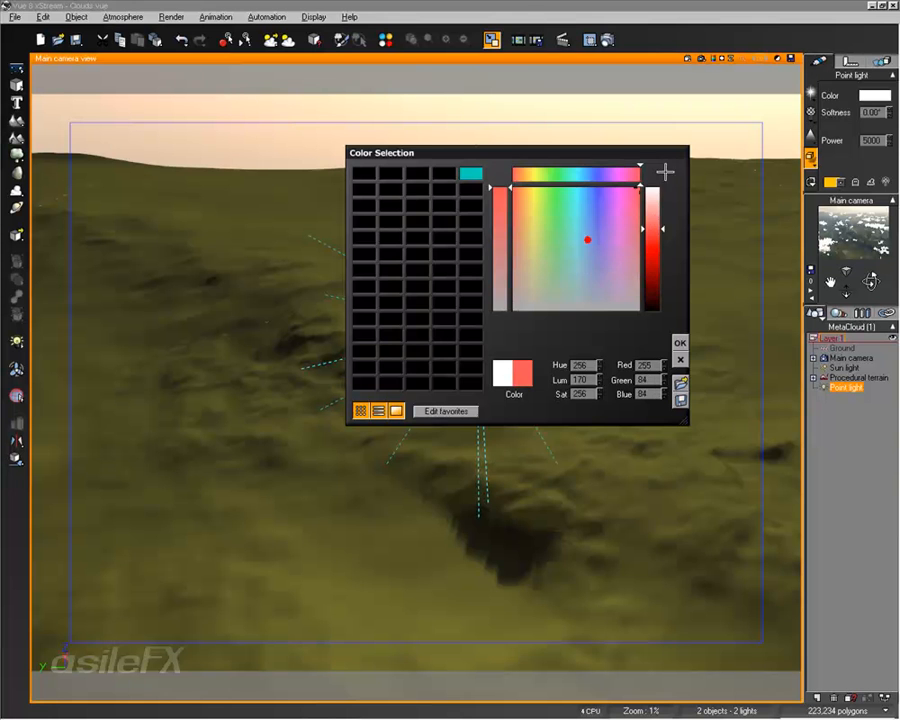
drag(653, 275, 659, 253)
click(680, 342)
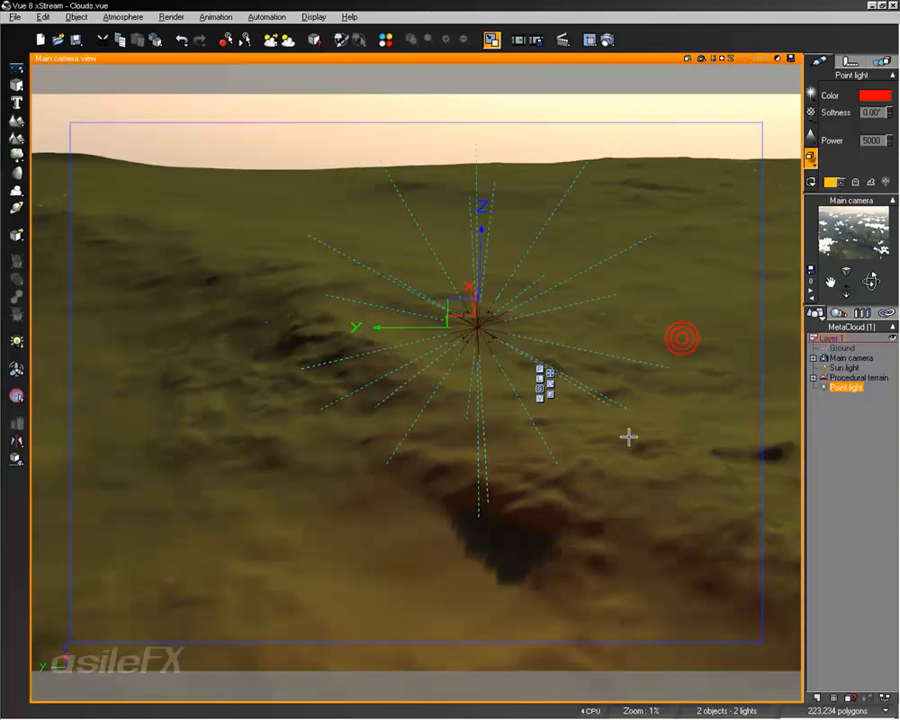
Lower the point light towards the terrain in the front view and shift it horizontally in the top view.
right_drag(676, 340, 502, 364)
middle_drag(672, 351, 586, 628)
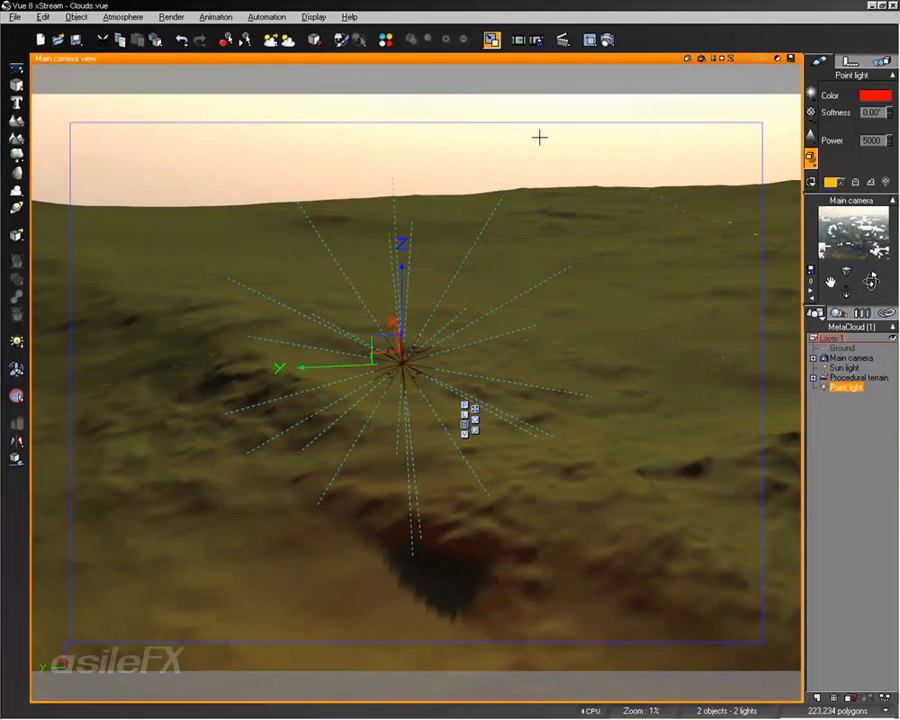
double_click(565, 60)
right_drag(168, 517, 173, 550)
drag(233, 478, 233, 537)
click(277, 279)
drag(277, 279, 331, 257)
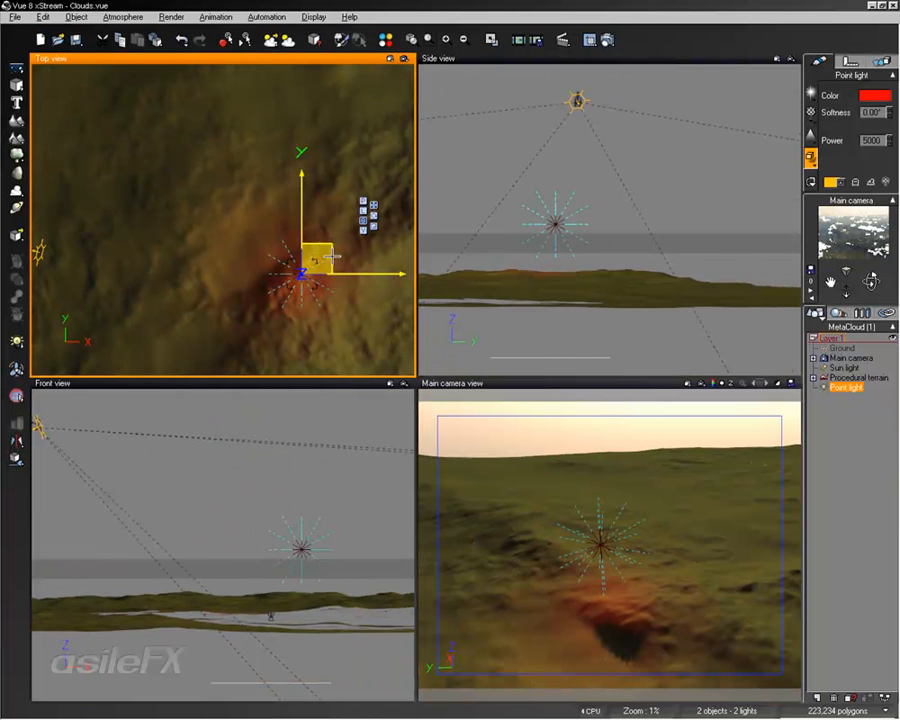
Set the Small Cumulus cloud layer's cover to 86% and test-render the main camera view with the red light.
click(122, 17)
click(133, 77)
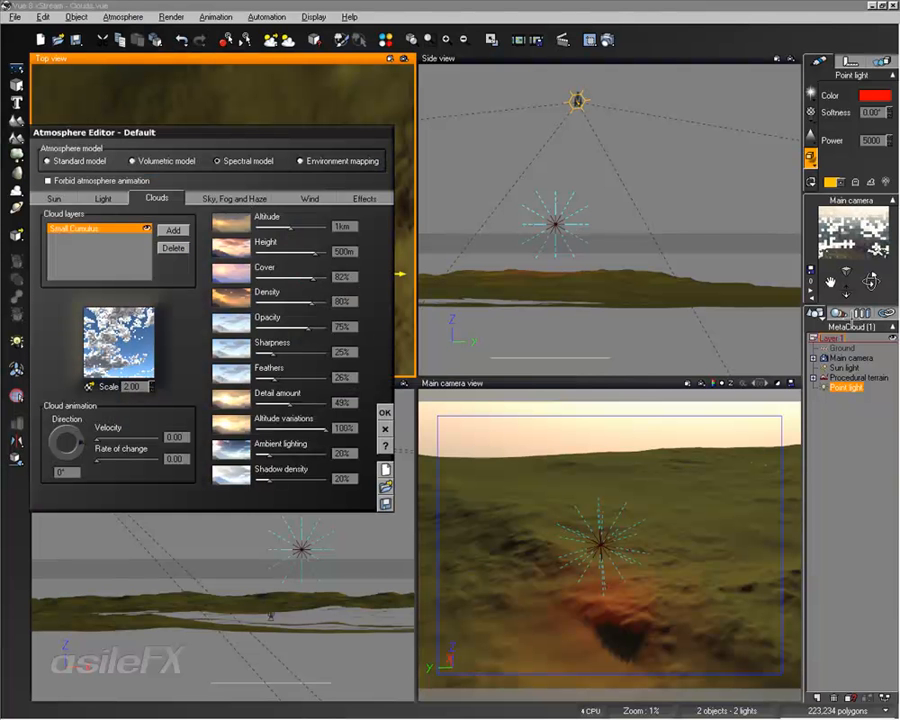
click(385, 413)
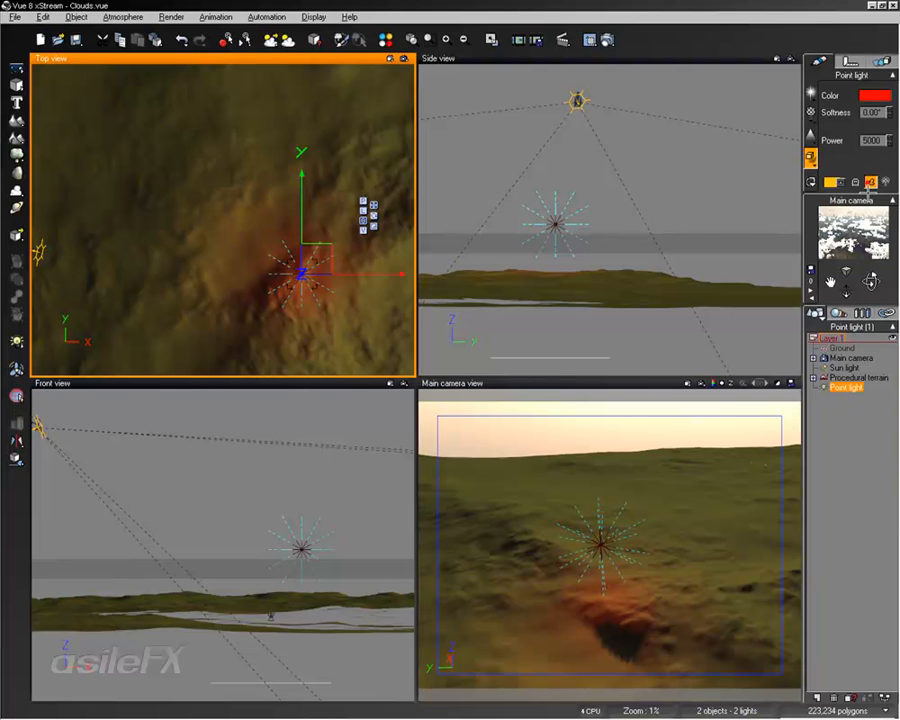
double_click(626, 384)
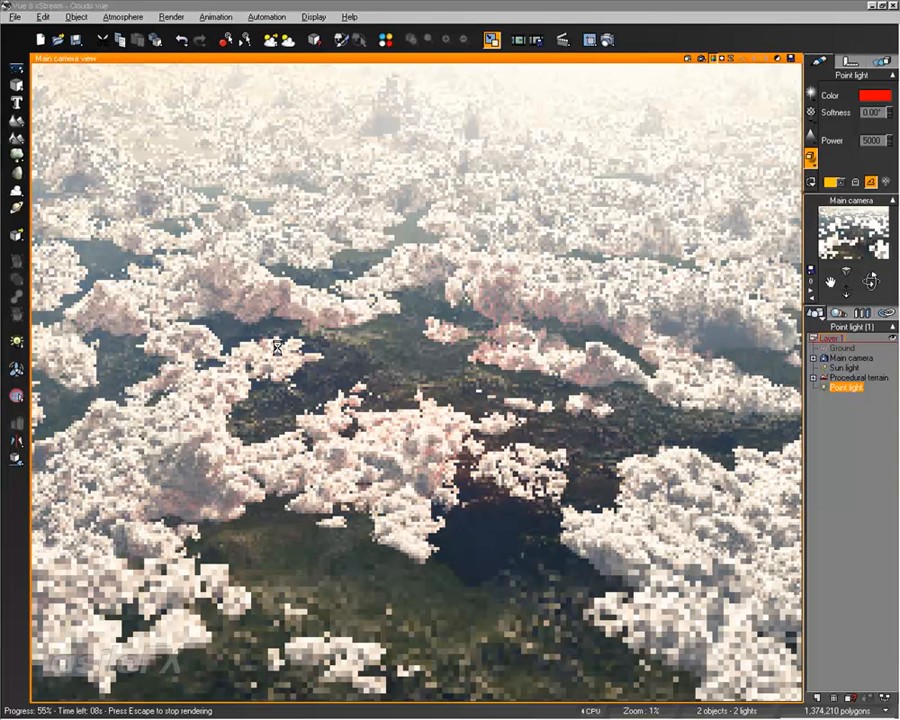
key(Escape)
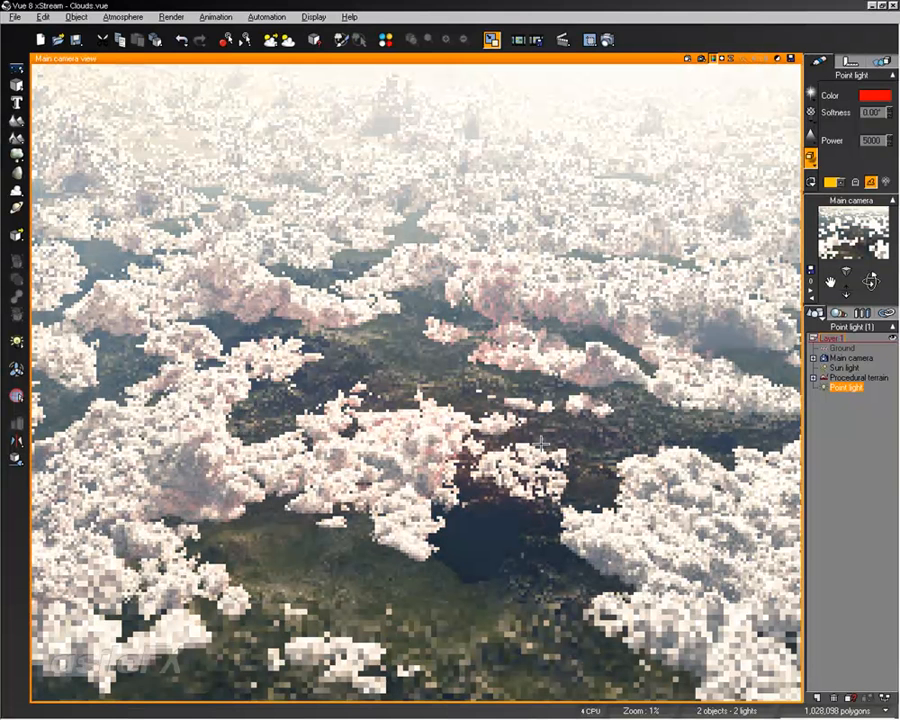
Set the point light's power to -5000 and test-render its effect on the clouds in the main camera view.
double_click(876, 140)
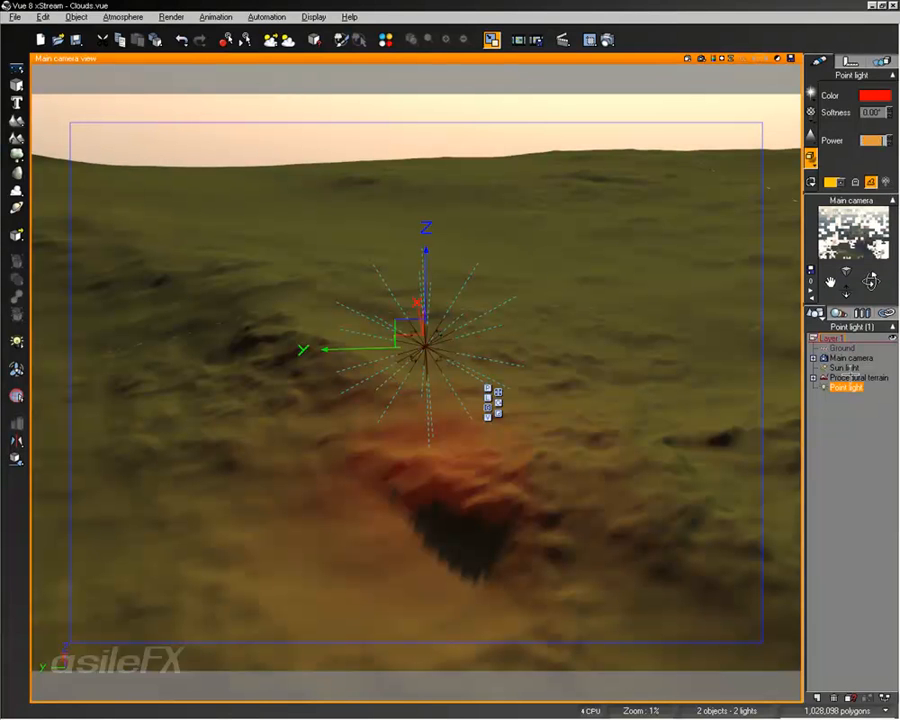
click(858, 421)
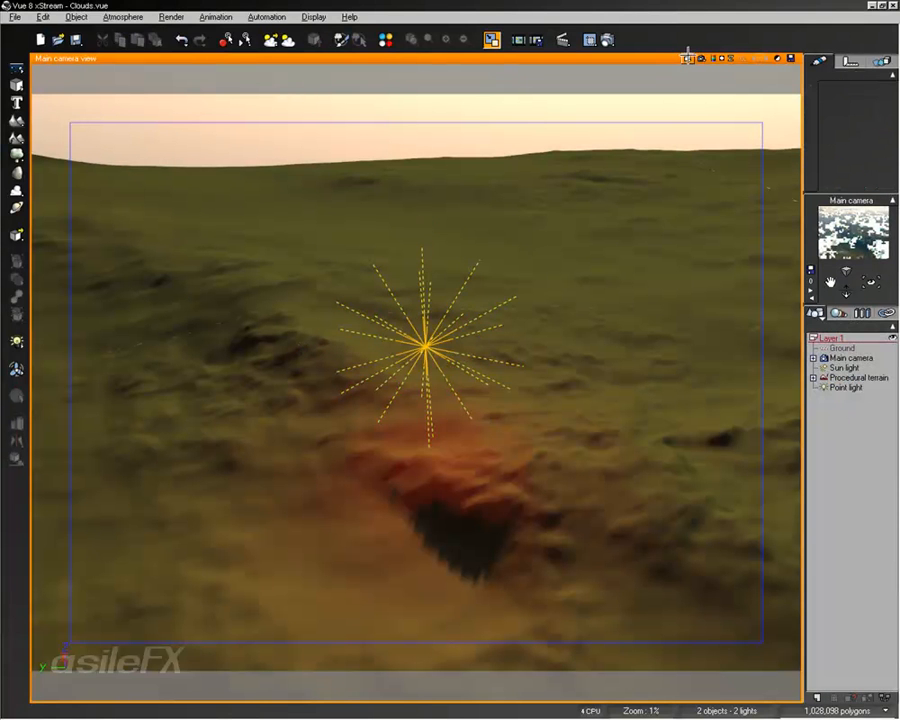
click(699, 57)
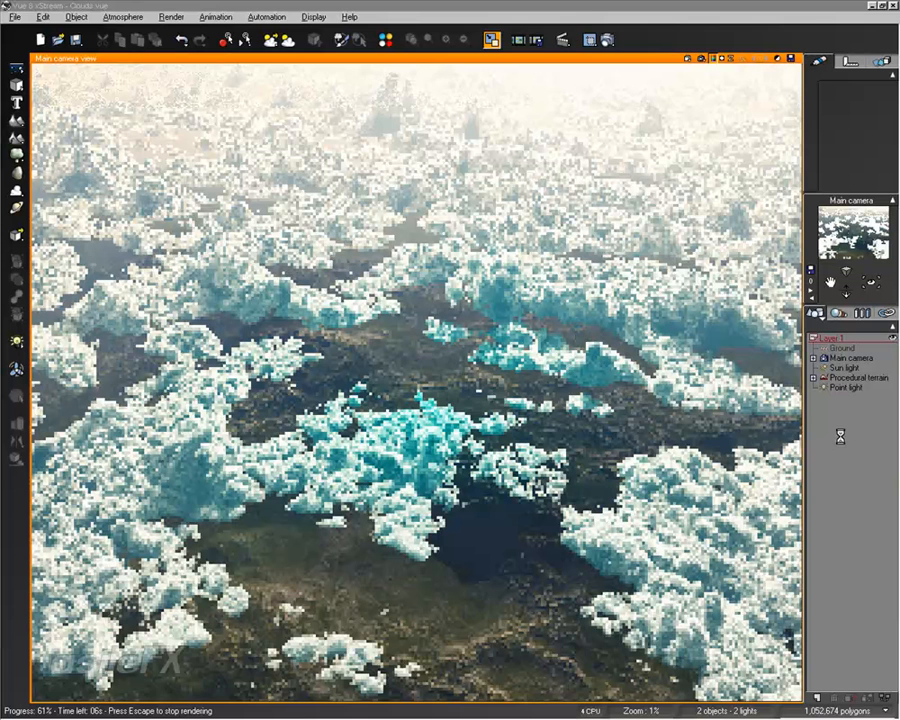
key(Escape)
Delete the point light from the scene and tilt the main camera down towards the terrain.
click(845, 387)
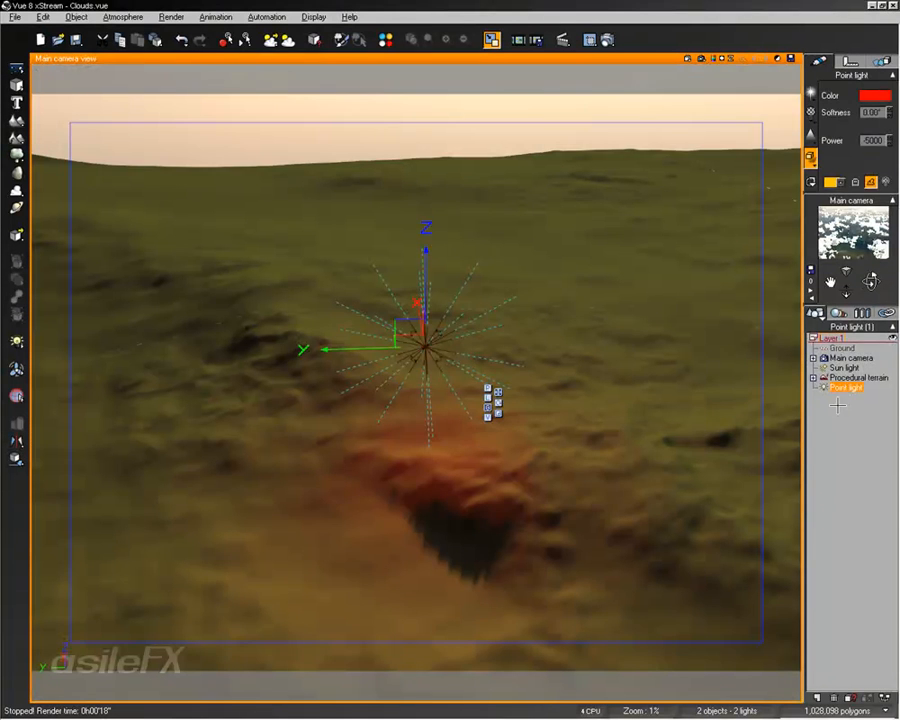
key(Delete)
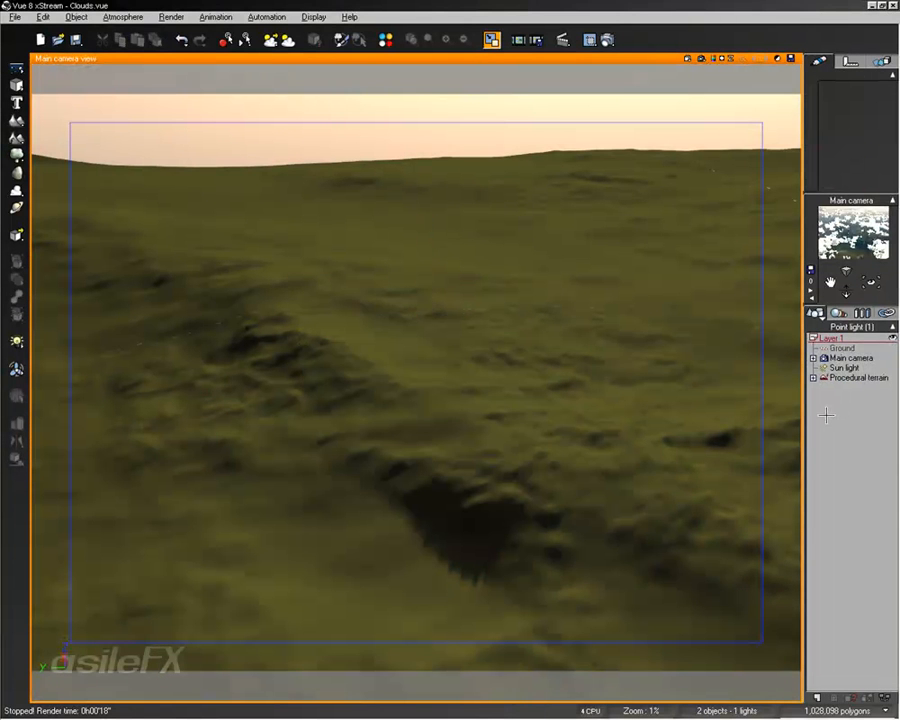
right_drag(521, 397, 540, 374)
right_drag(521, 441, 522, 425)
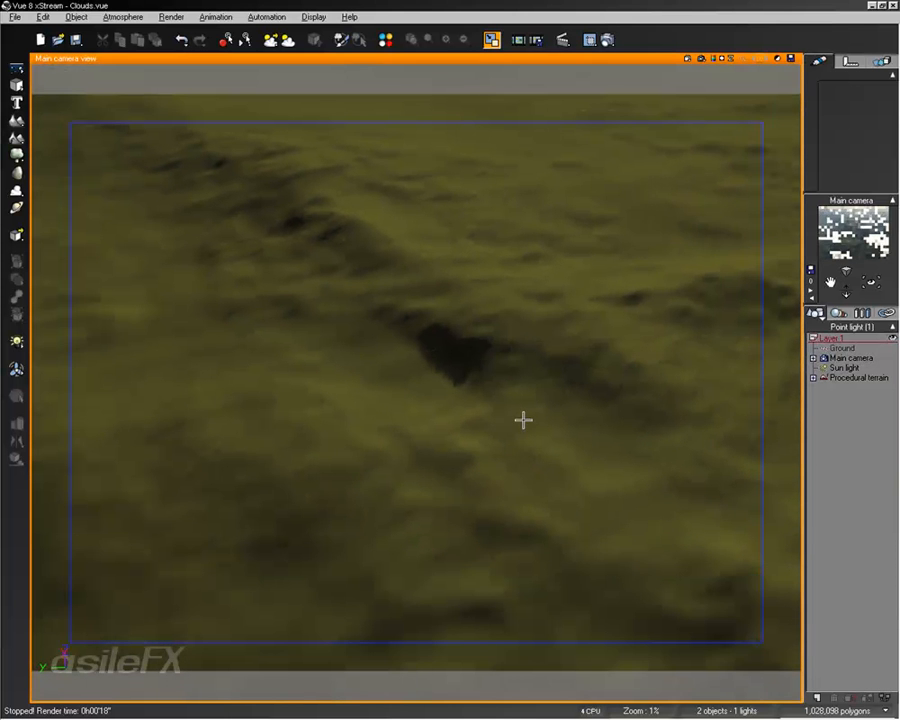
Examine the Small Cumulus cloud settings and the cloud shadow options under Sky, Fog and Haze in the Atmosphere Editor.
click(123, 17)
click(150, 76)
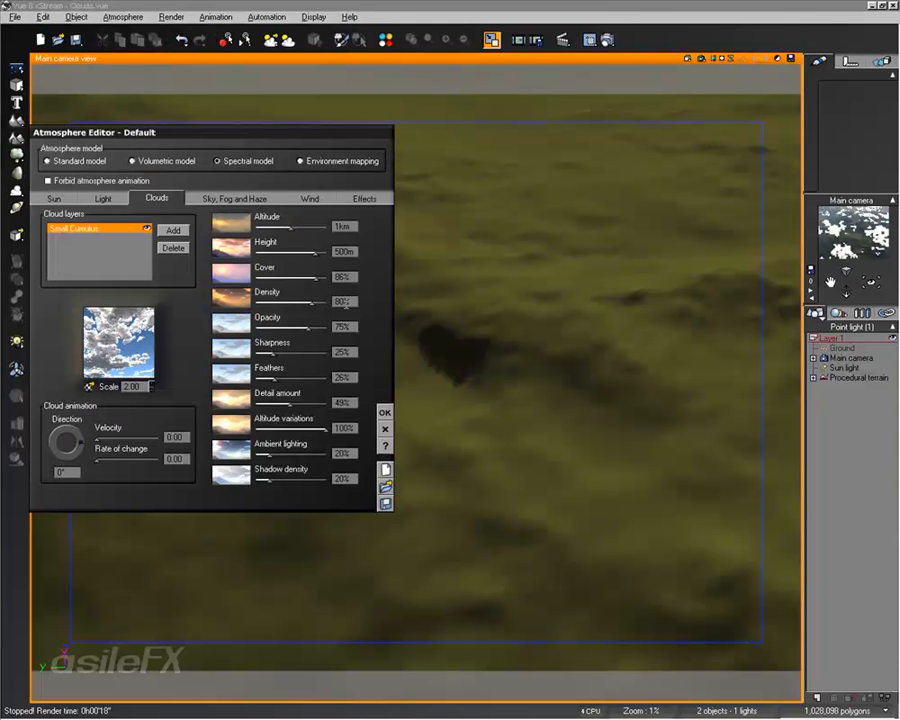
click(222, 198)
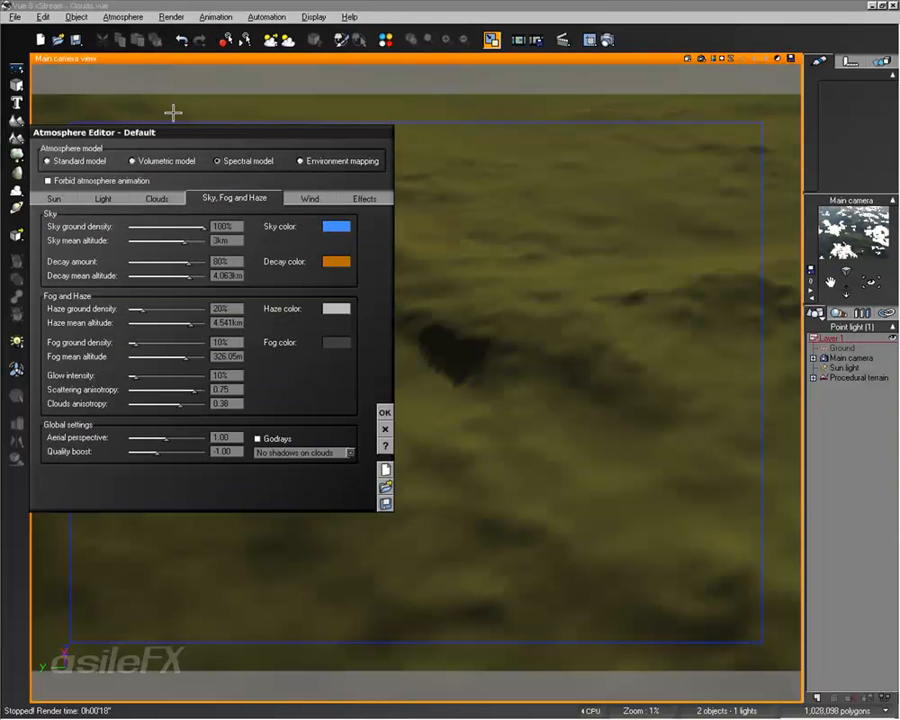
click(306, 452)
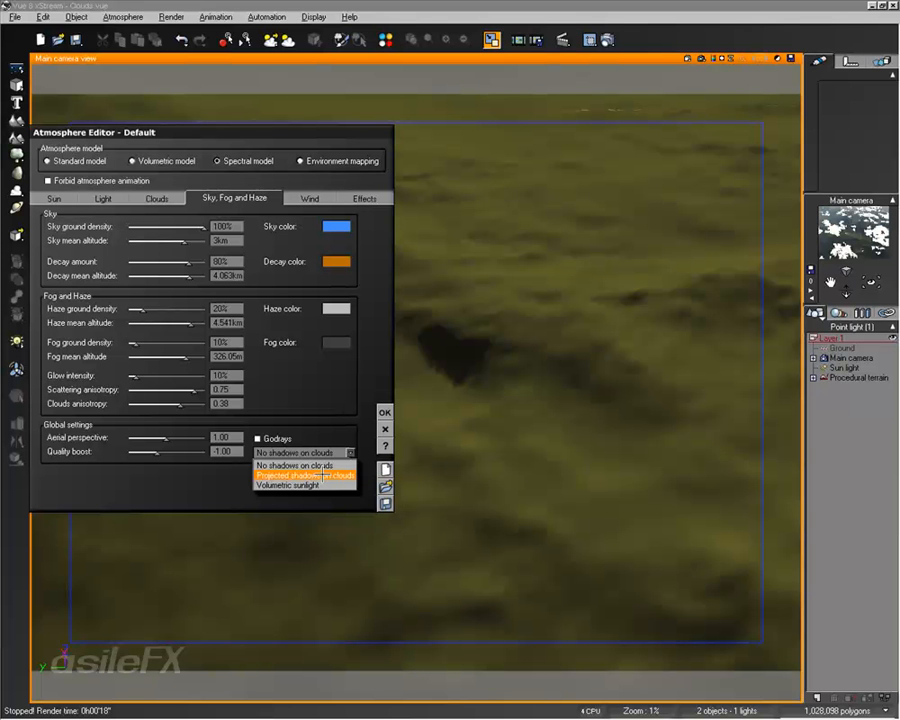
click(308, 395)
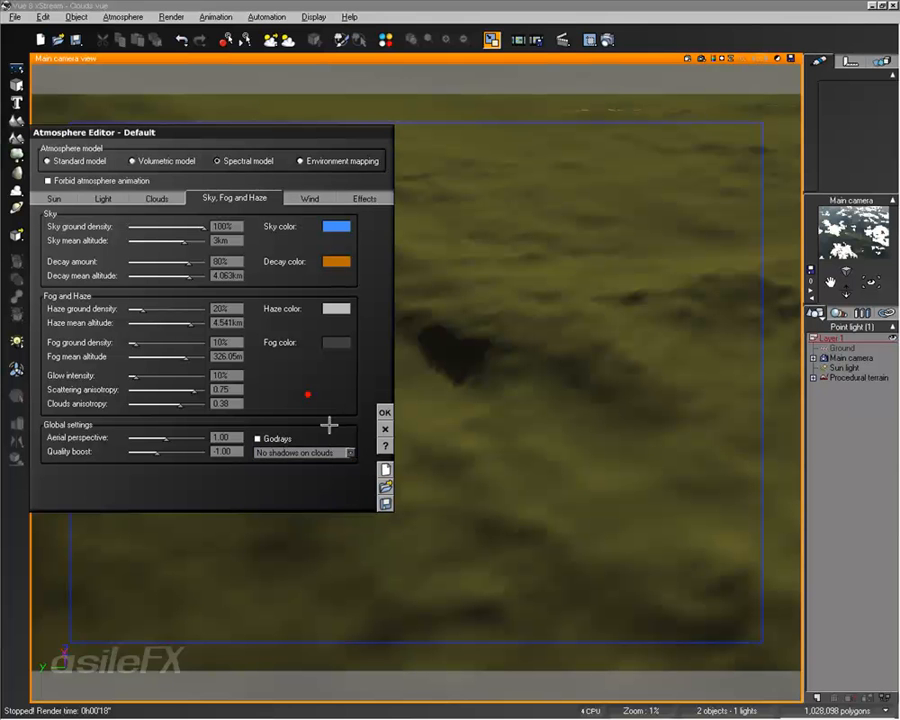
click(349, 452)
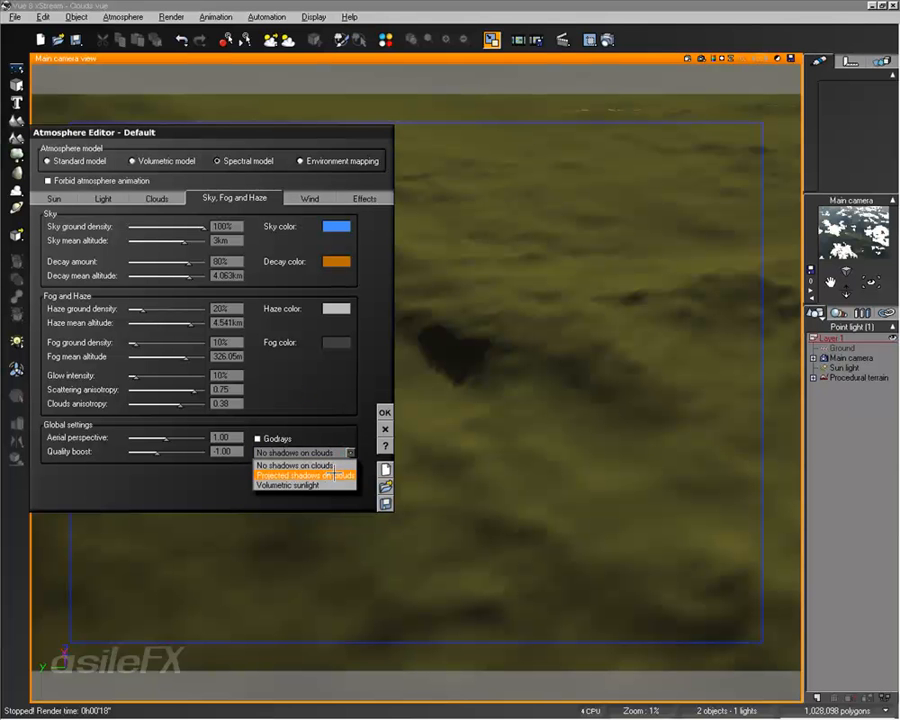
click(338, 414)
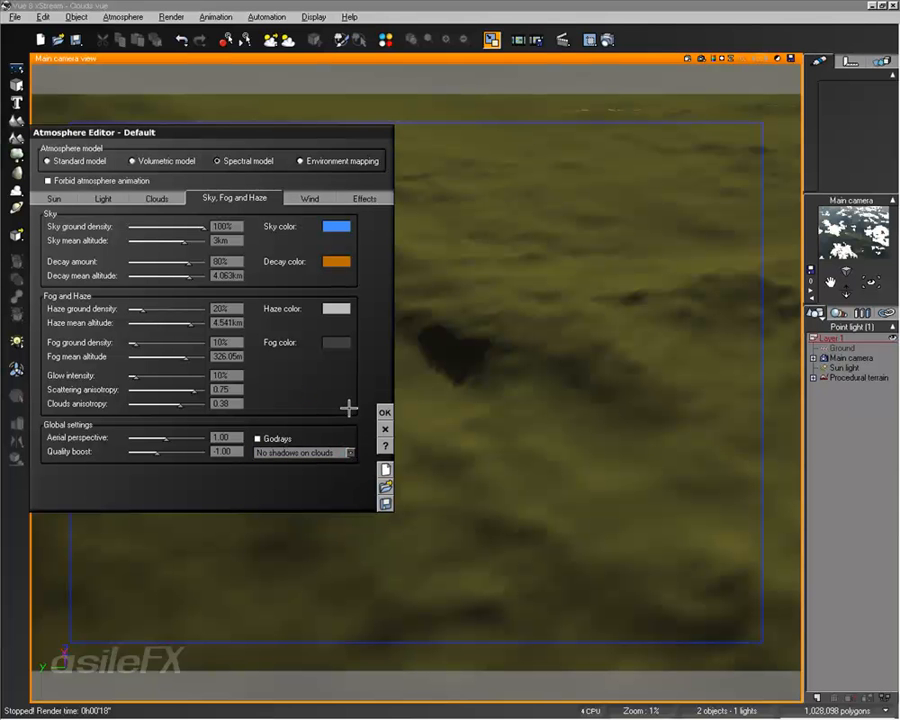
click(157, 197)
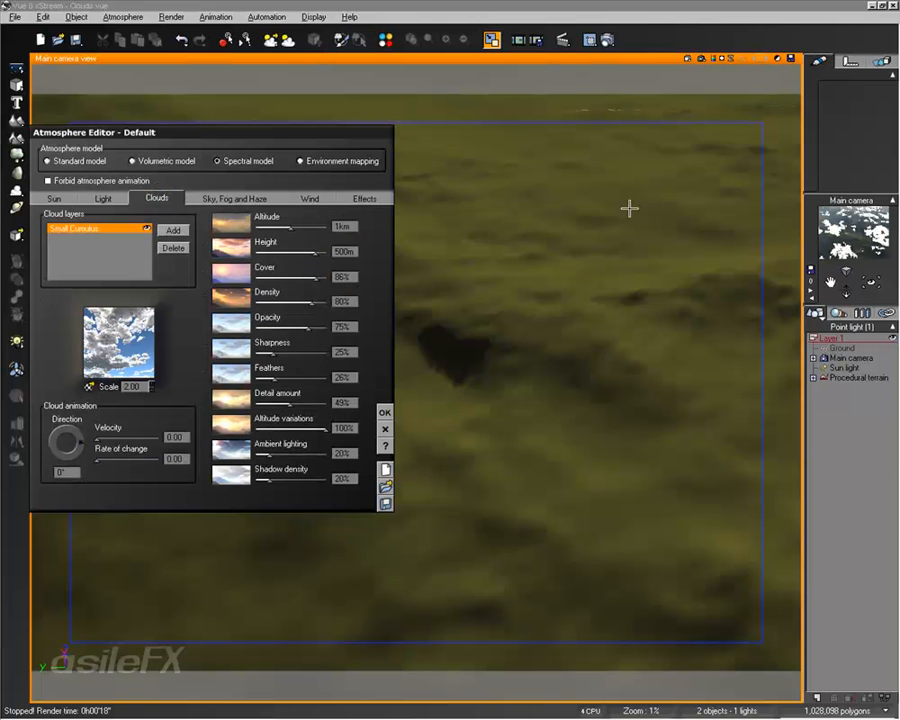
click(384, 412)
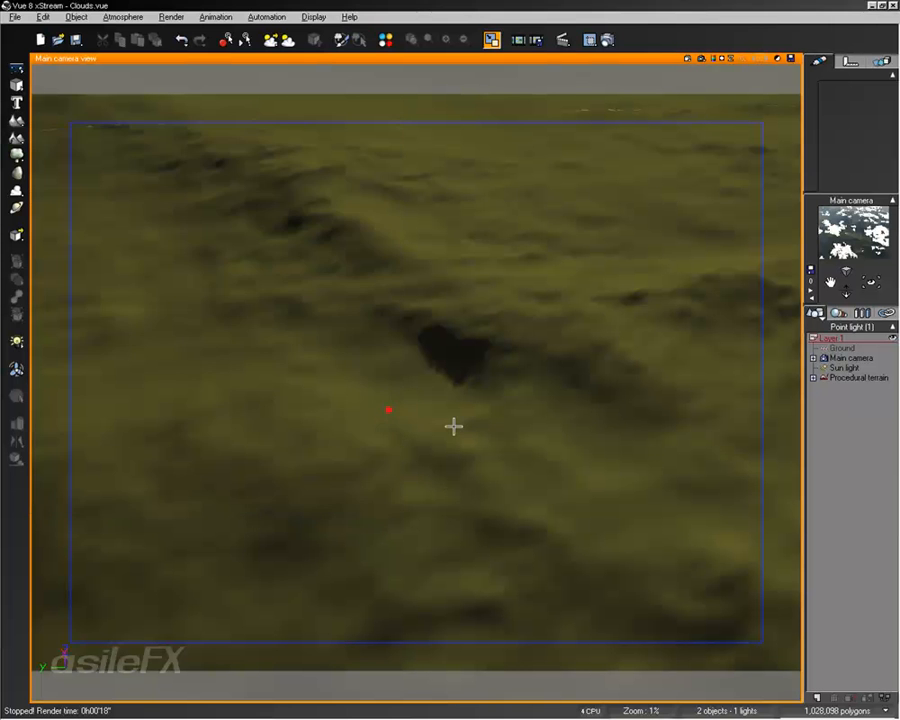
Select the procedural terrain and stretch it vertically to form taller mountains.
right_click(647, 448)
click(838, 375)
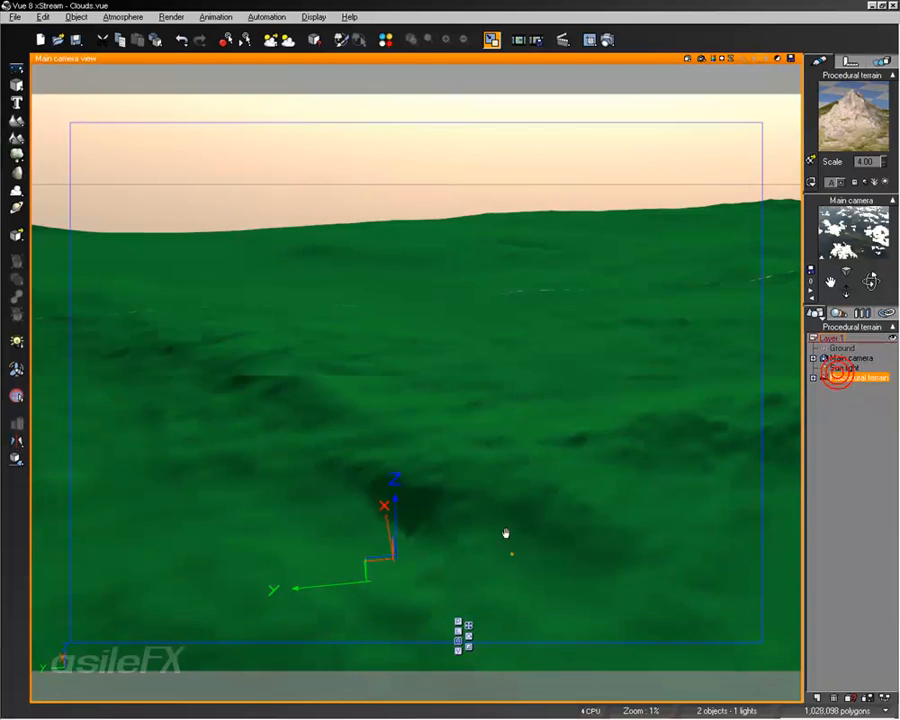
right_drag(511, 554, 437, 478)
key(3)
drag(336, 281, 374, 420)
click(415, 428)
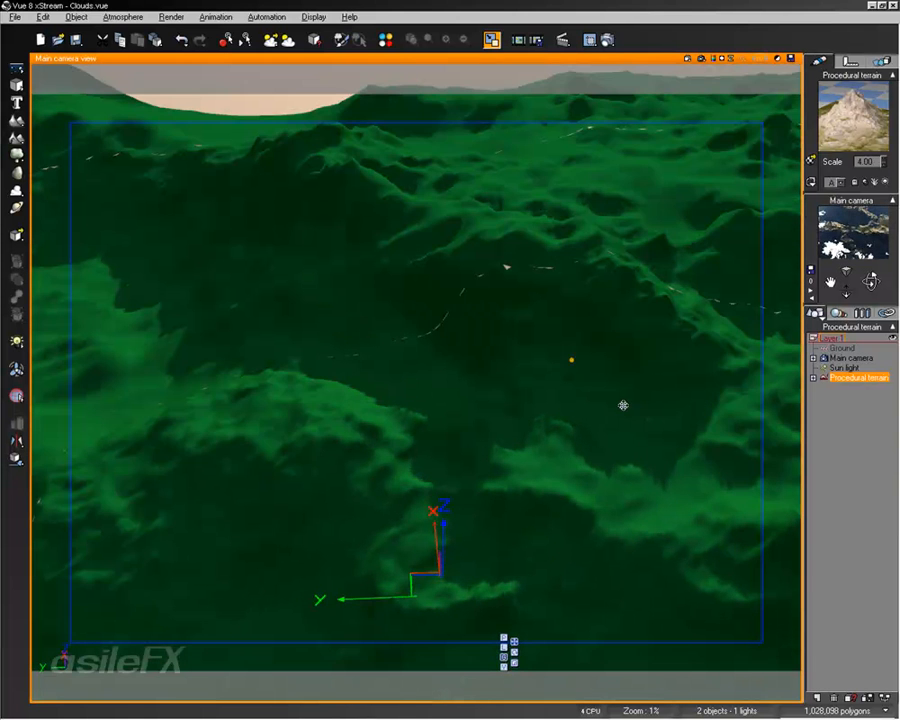
Fine-tune the procedural terrain's height in the front view and return to the enlarged main camera view.
double_click(560, 58)
right_drag(278, 491, 341, 477)
mouse_move(337, 507)
mouse_down()
mouse_move(338, 548)
mouse_move(339, 518)
mouse_up()
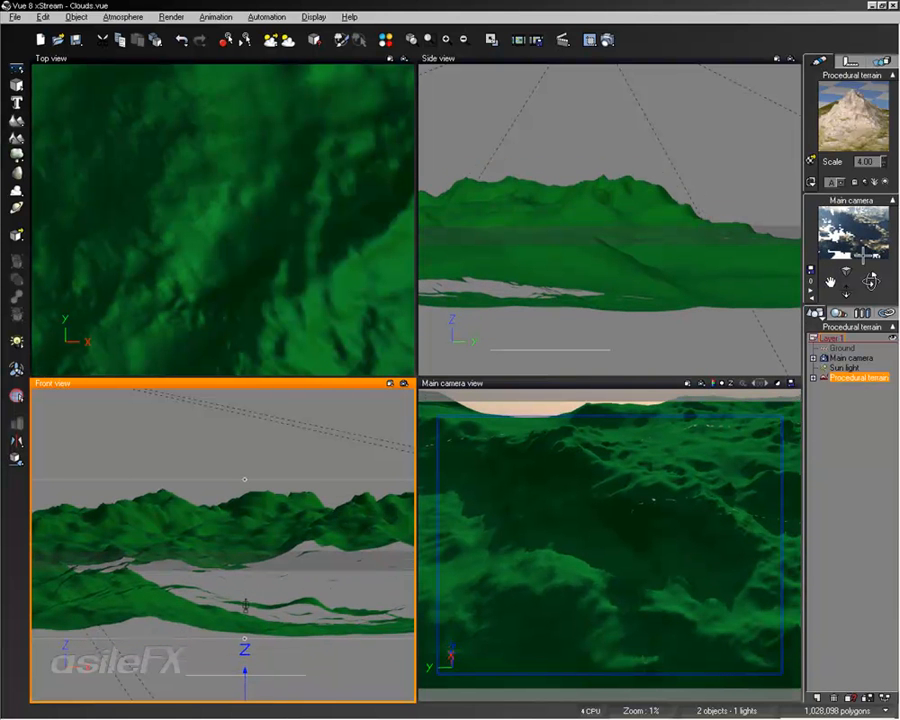
double_click(570, 381)
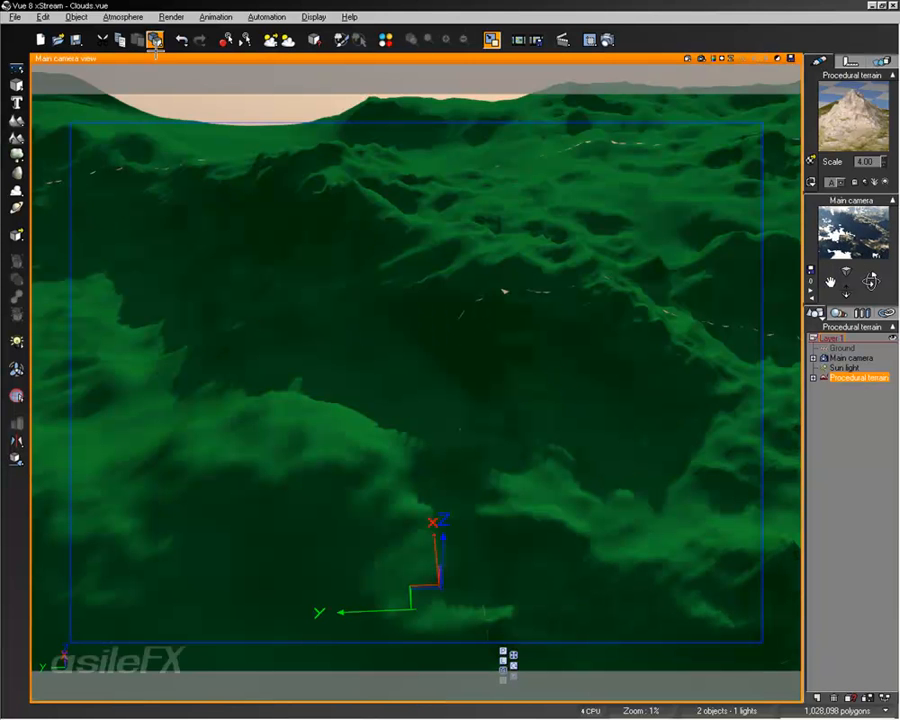
Set the Small Cumulus layer's height to 722m and cover to 98%, and render the main camera view.
click(122, 17)
click(130, 76)
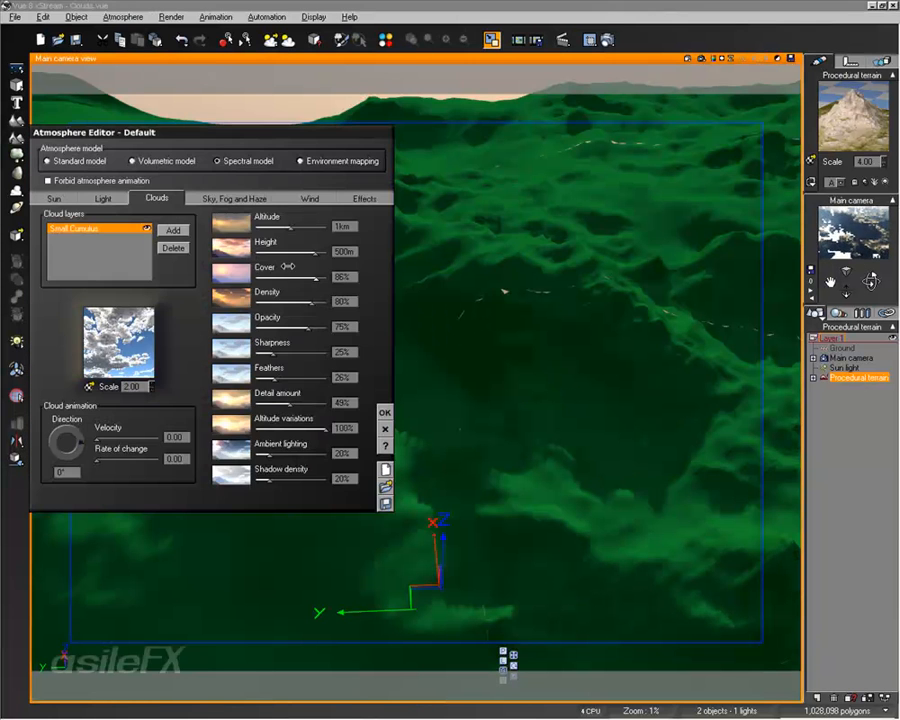
drag(312, 278, 310, 249)
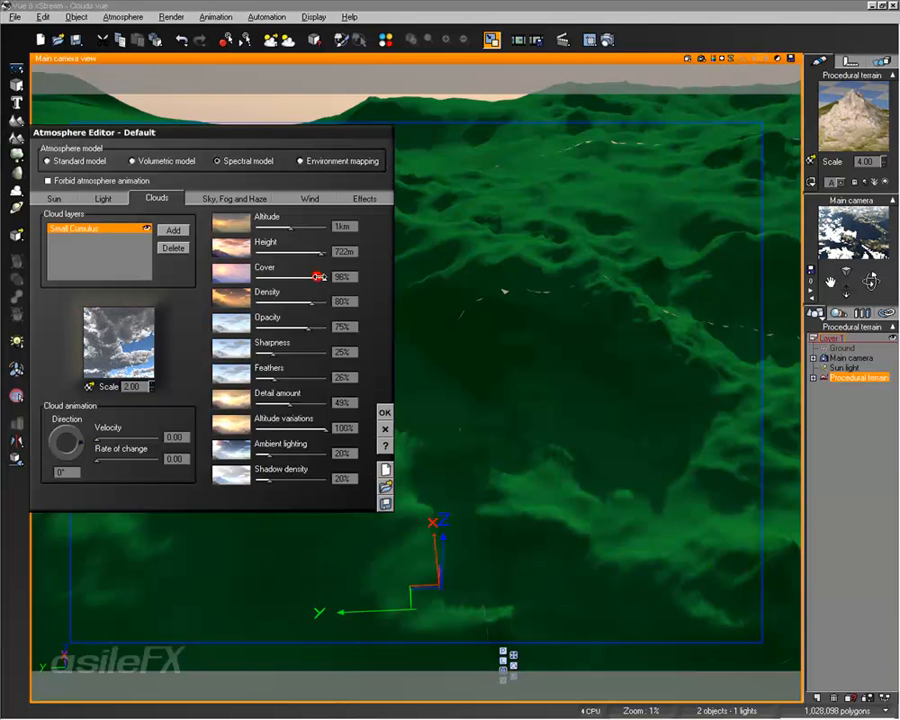
click(385, 428)
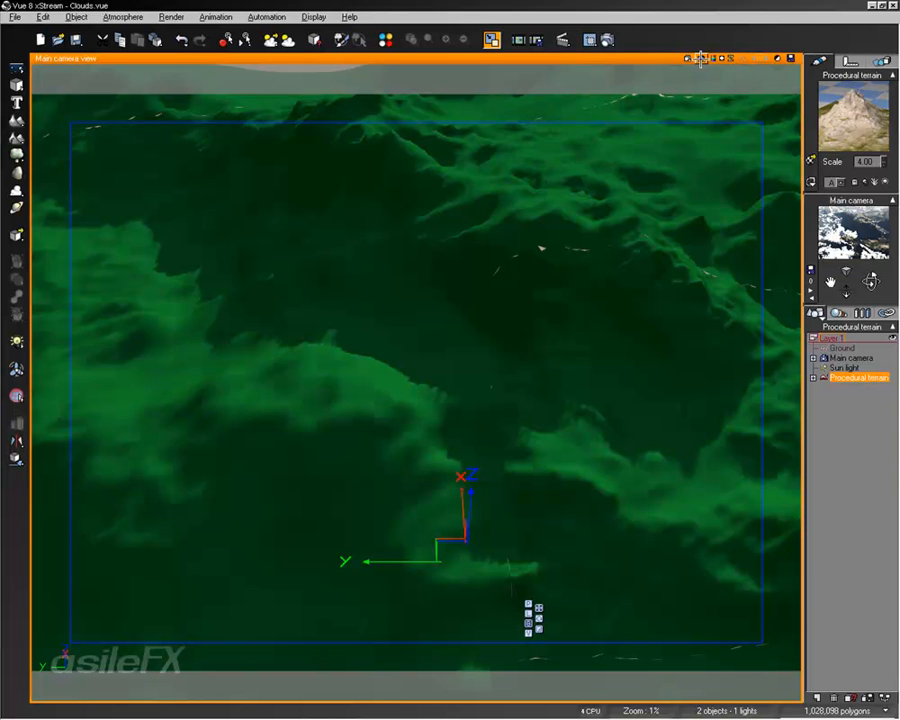
click(701, 58)
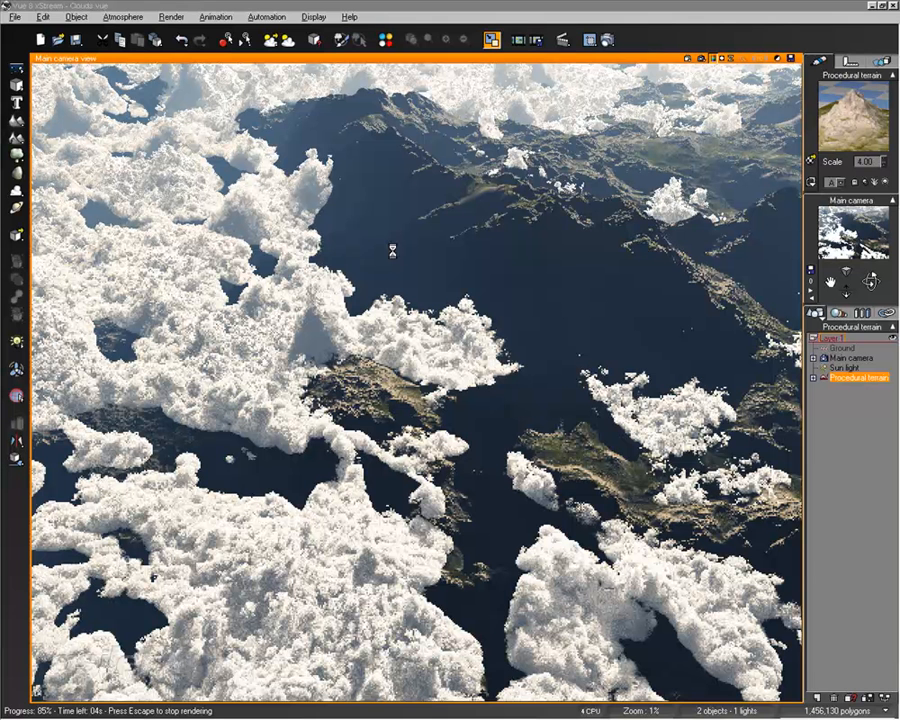
Set the atmosphere's cloud shadow option to projected shadows on clouds and view the resulting render of the main camera view.
click(123, 17)
click(110, 76)
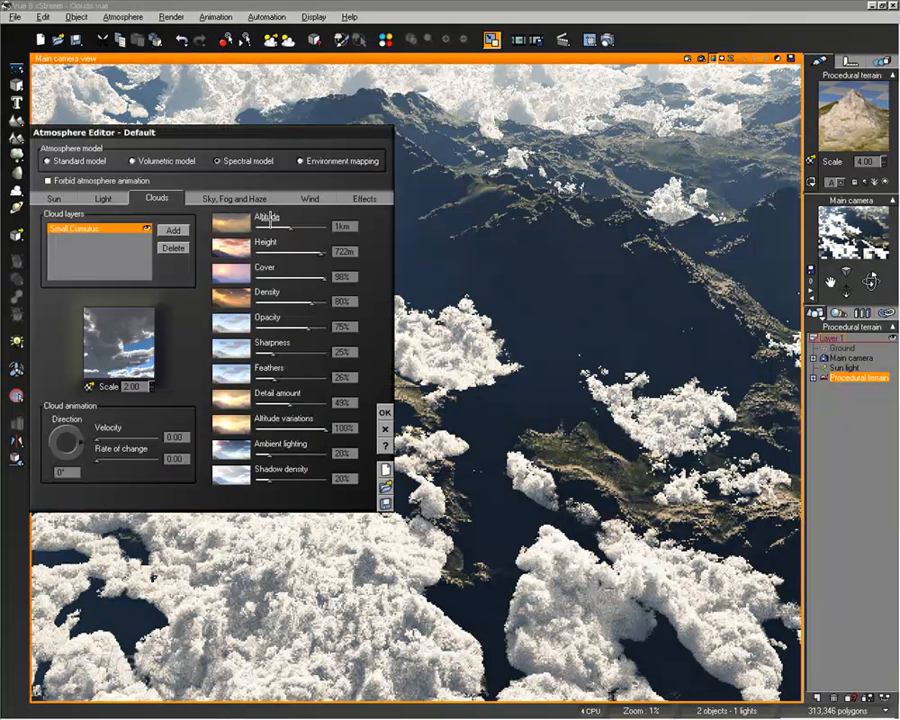
click(234, 197)
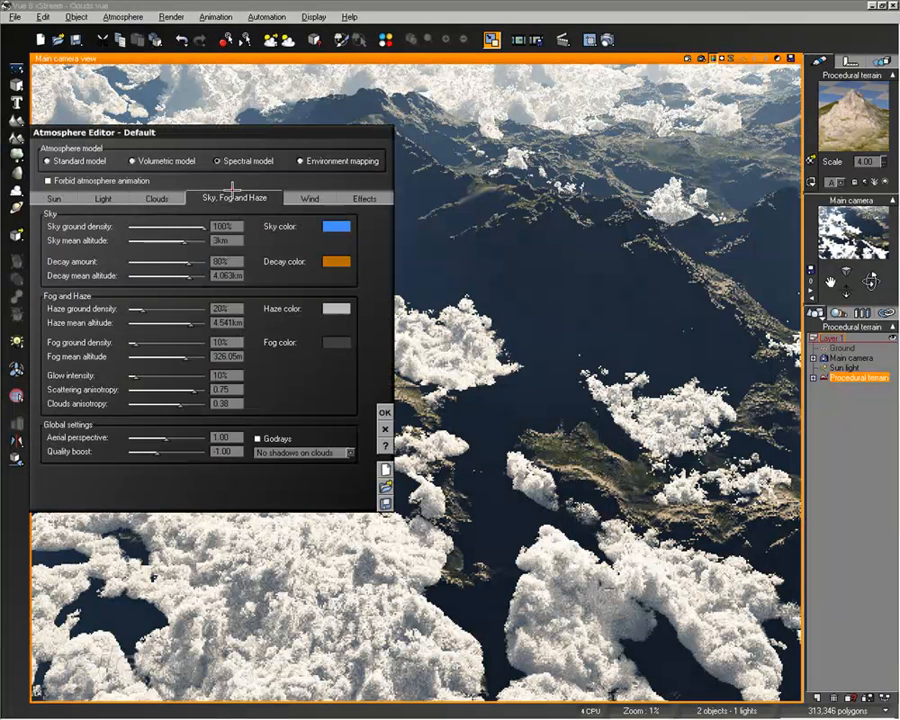
click(325, 453)
click(318, 477)
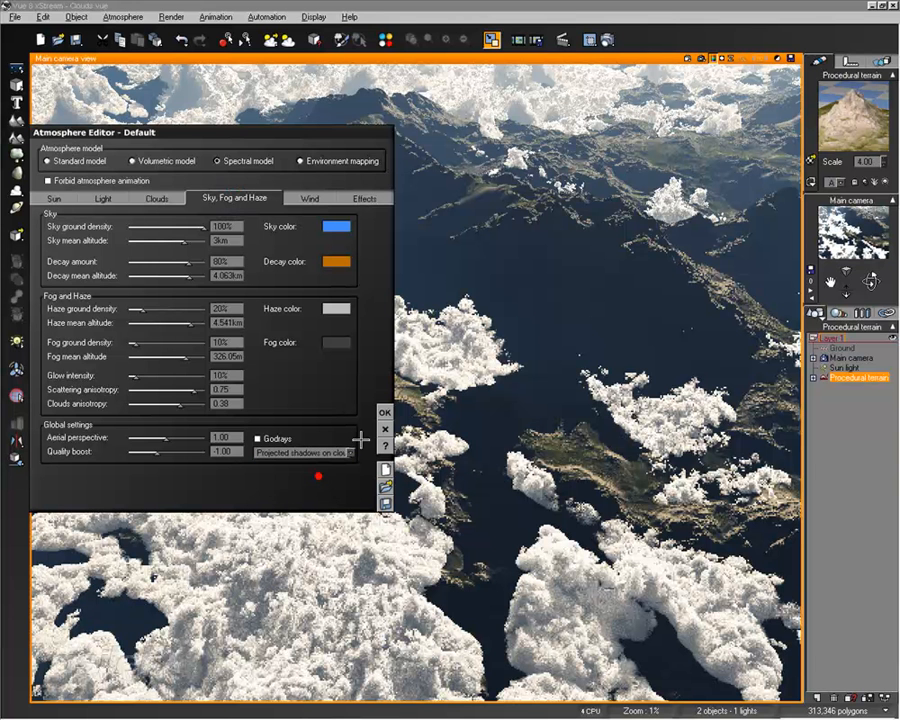
click(383, 412)
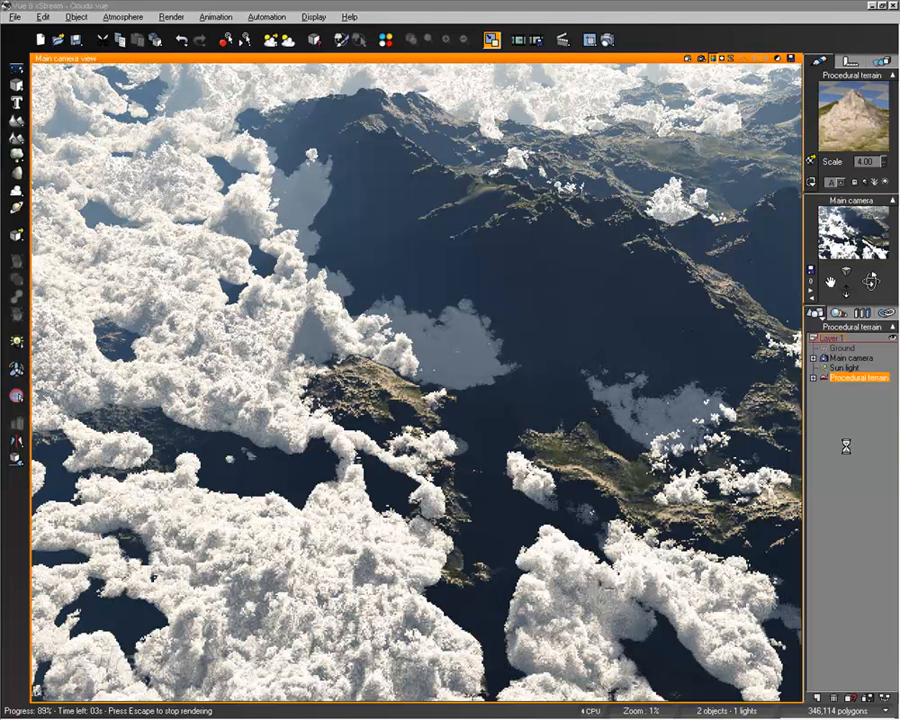
key(Escape)
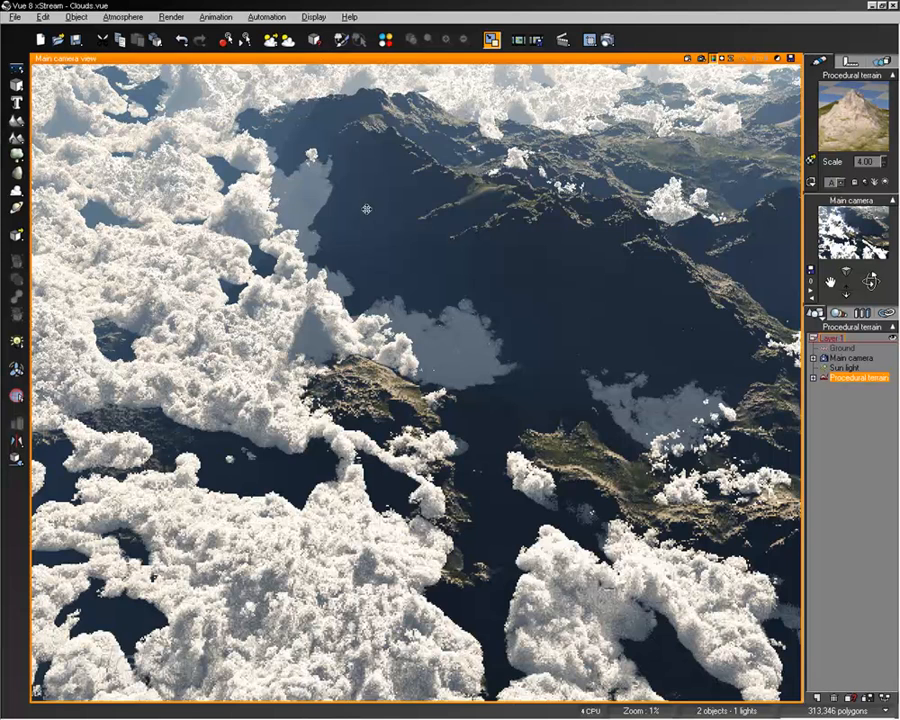
click(430, 242)
Set the Small Cumulus layer's altitude variations to 12% in the Atmosphere Editor.
click(123, 17)
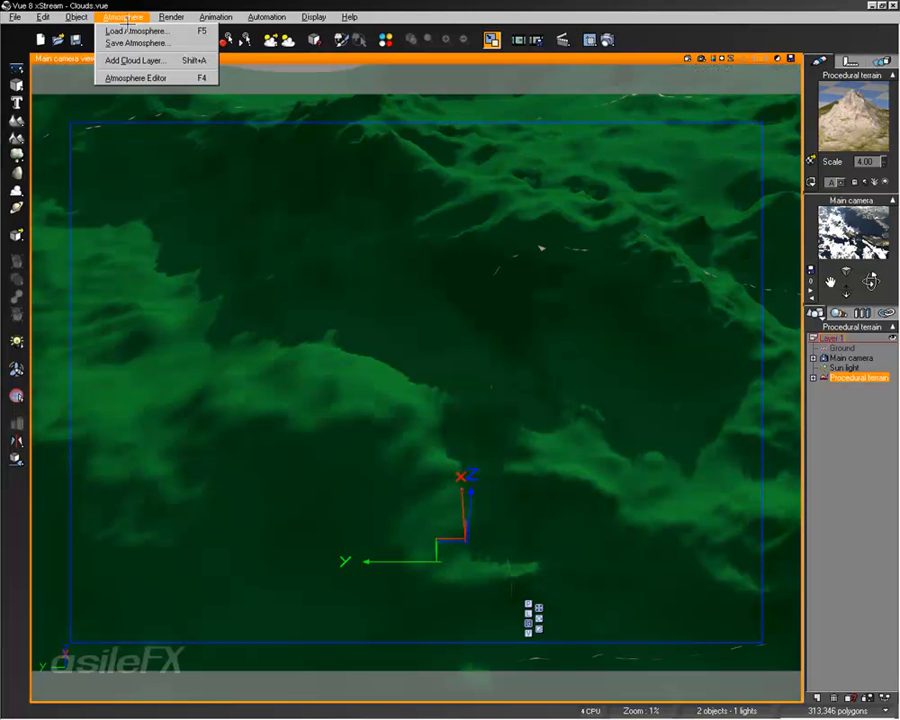
click(152, 77)
click(157, 198)
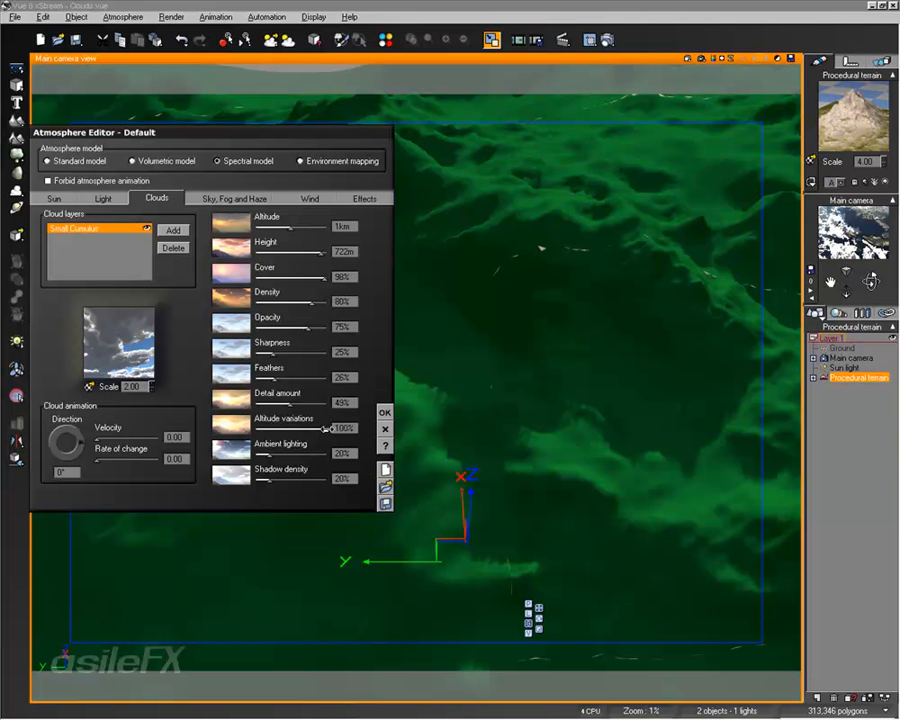
drag(325, 428, 259, 431)
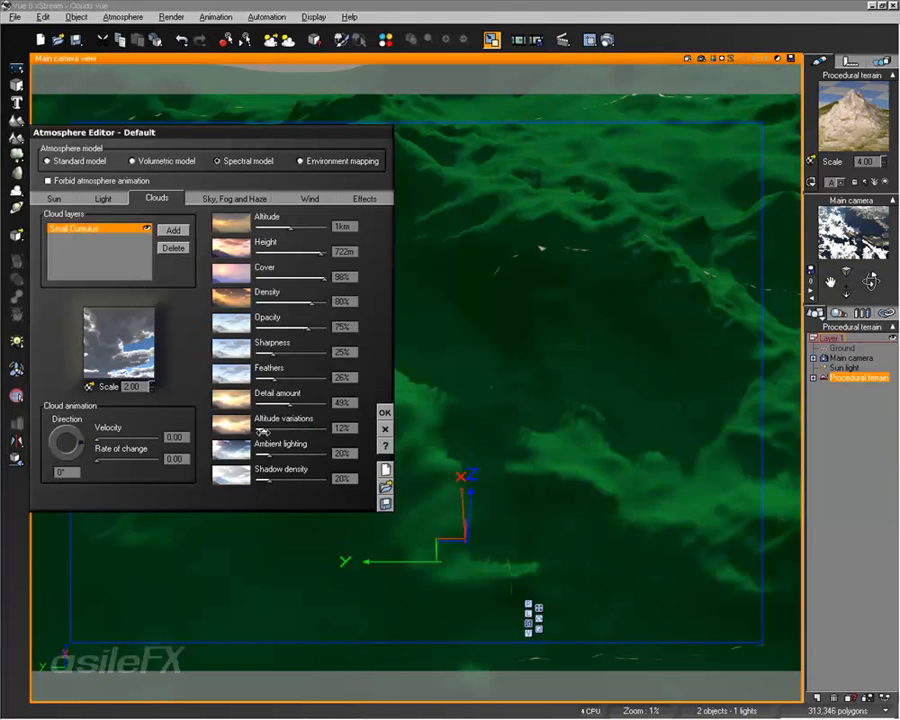
click(385, 414)
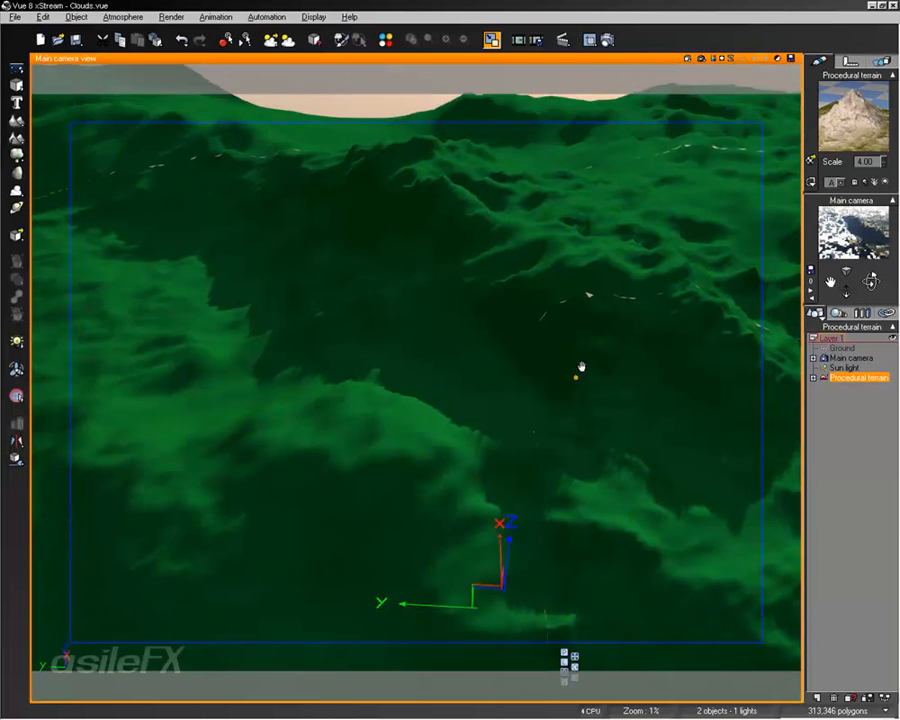
Reorient the main camera over the terrain and render the view in place.
right_drag(581, 367, 572, 346)
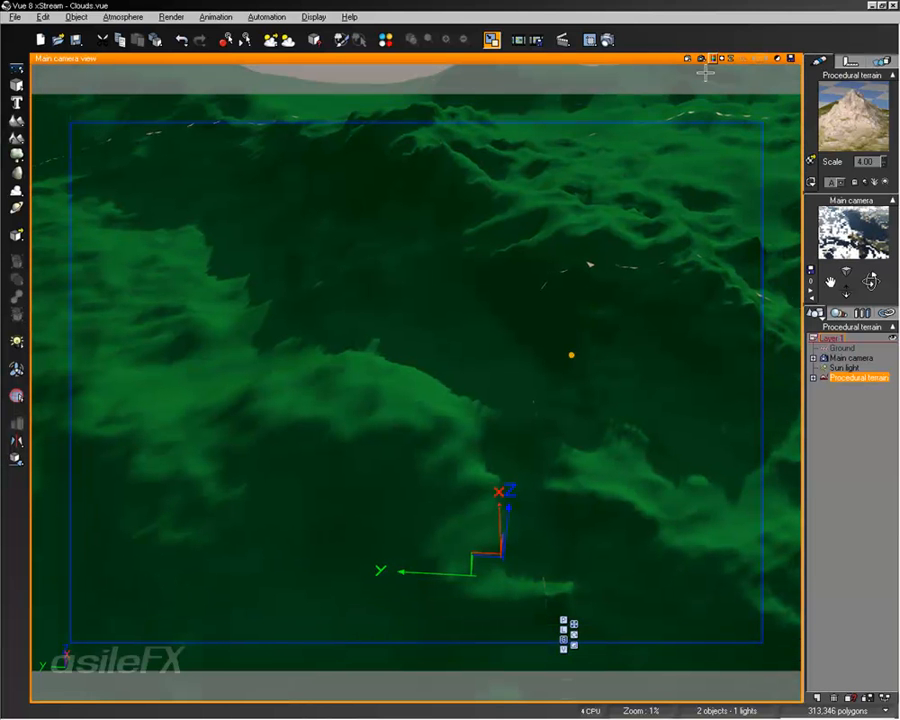
click(700, 58)
click(724, 88)
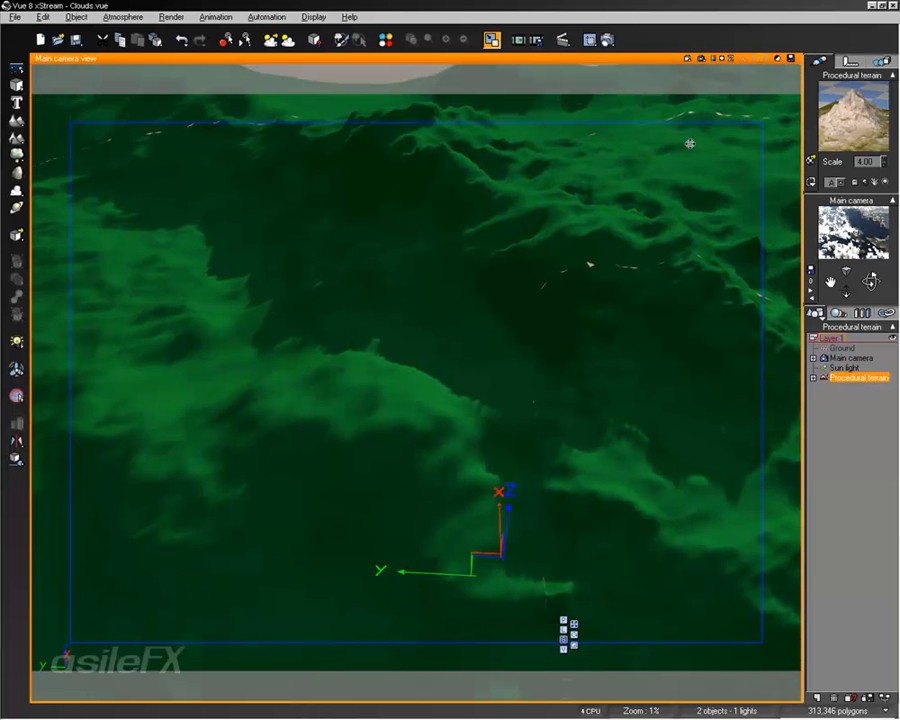
click(699, 59)
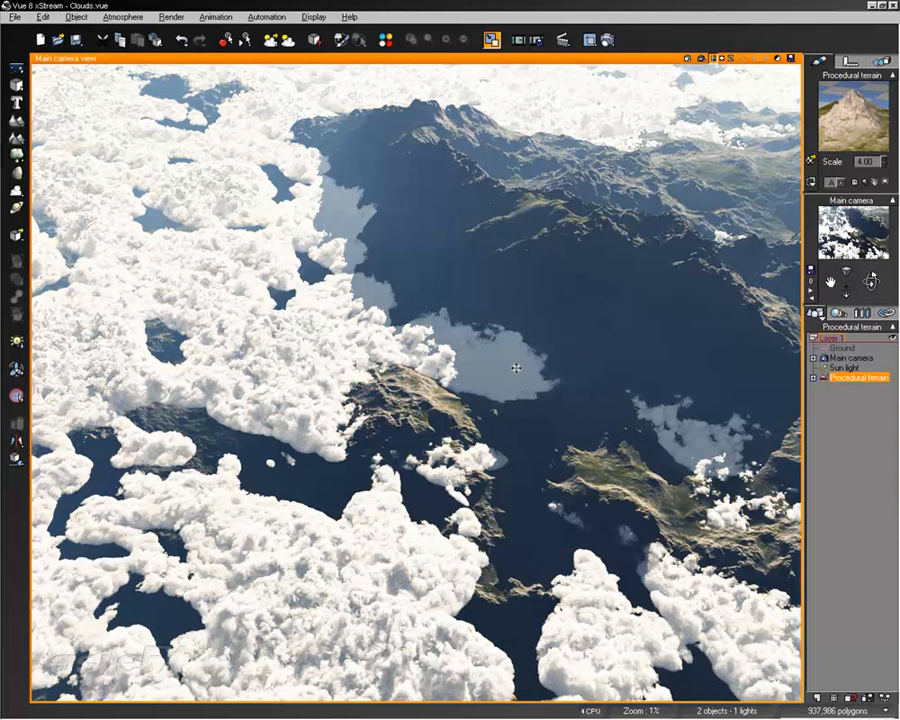
Enable Dissolve near objects in the lighting and effects settings of the Small Cumulus cloud material.
click(126, 17)
click(131, 74)
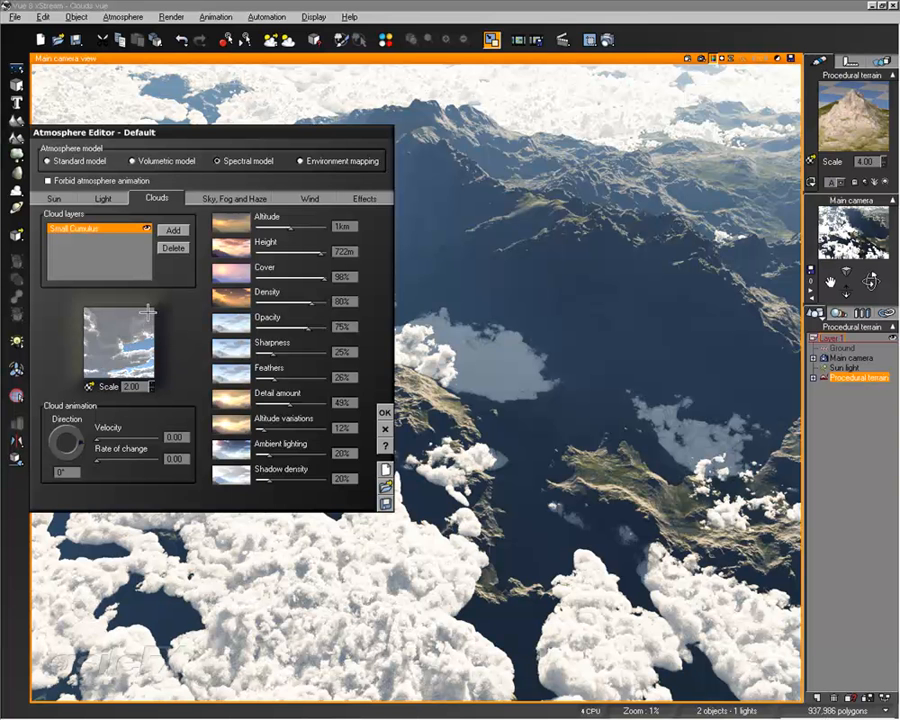
right_click(116, 330)
click(145, 340)
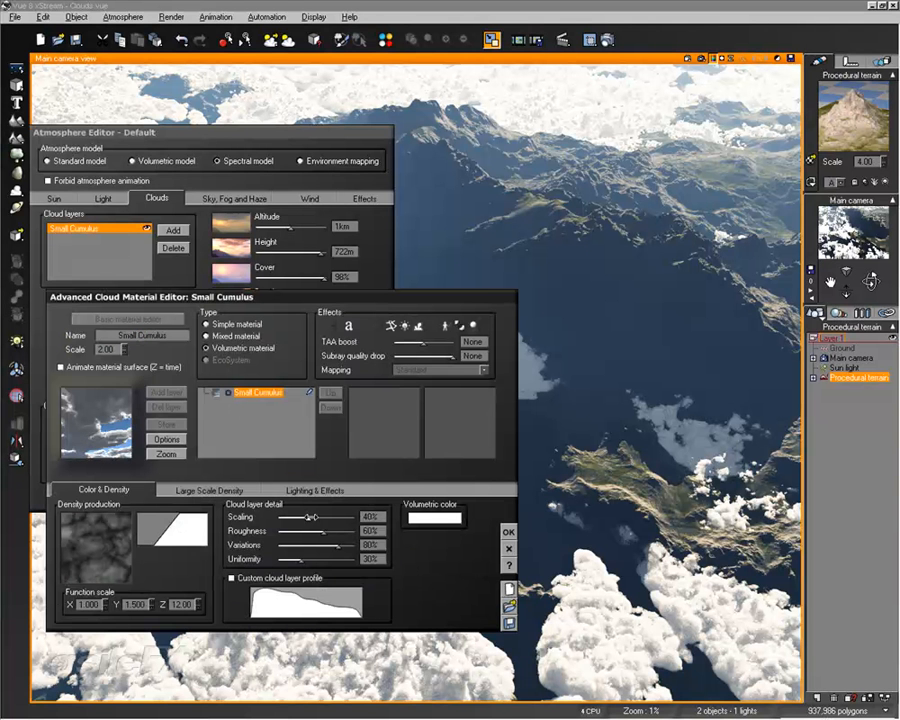
click(198, 490)
click(287, 490)
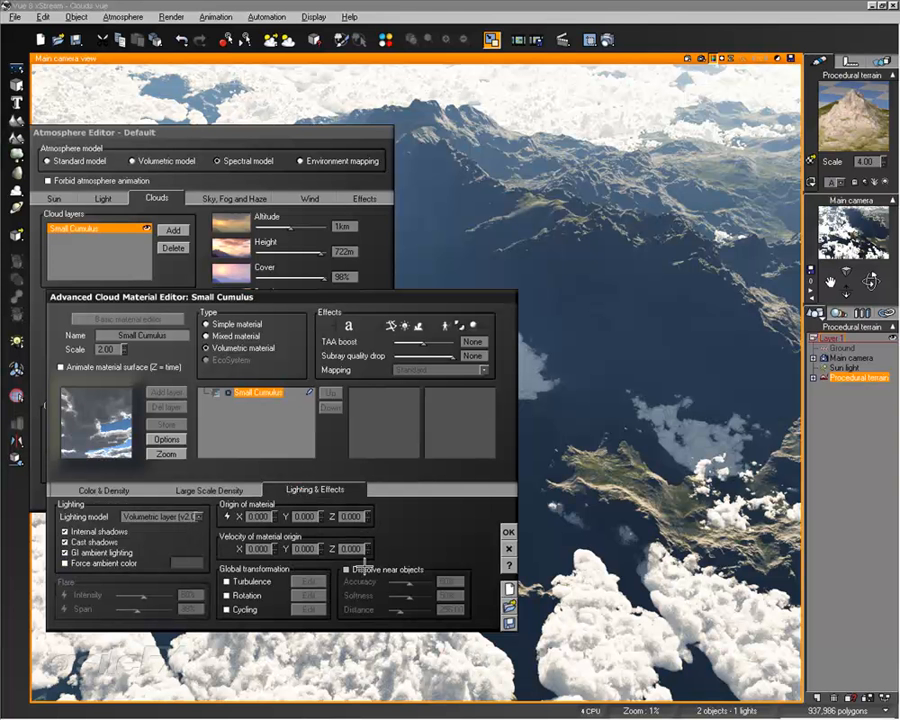
click(352, 569)
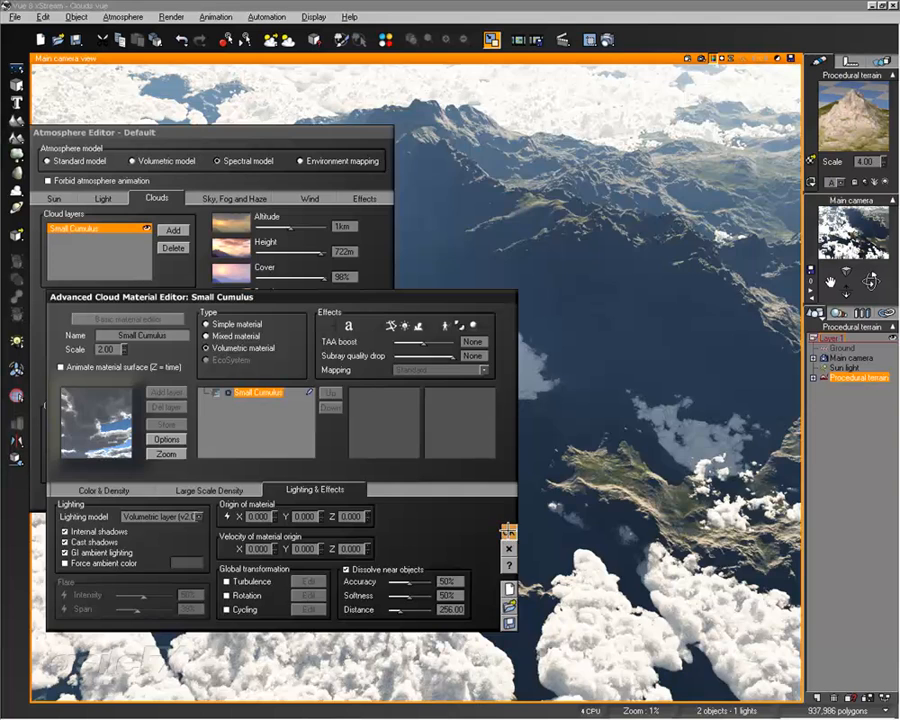
click(508, 530)
click(384, 407)
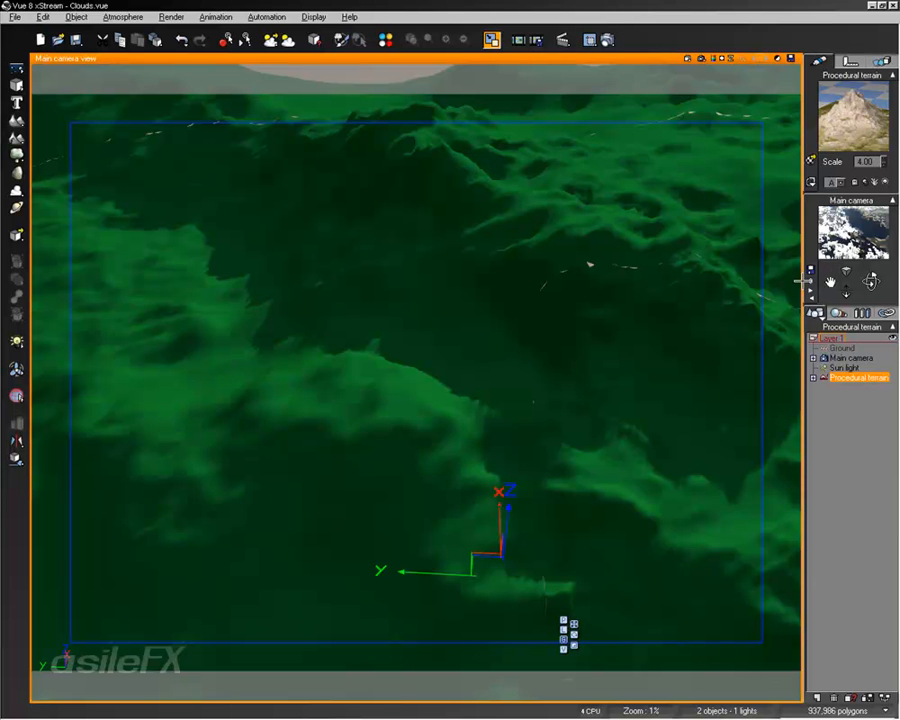
Render the main camera view to check the clouds against the terrain, and stop the render early.
click(703, 60)
click(730, 78)
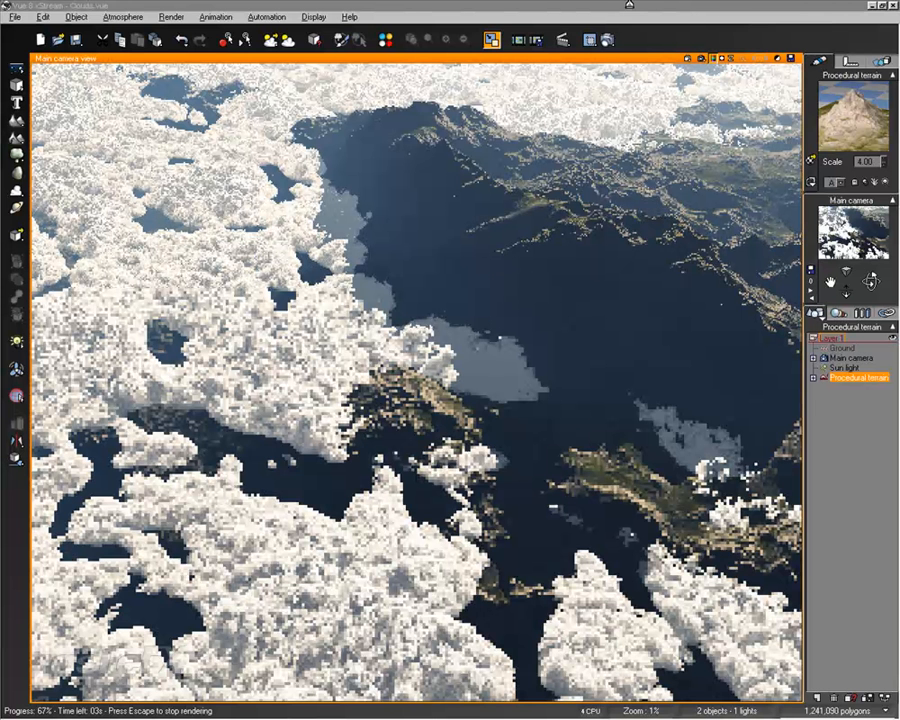
key(Escape)
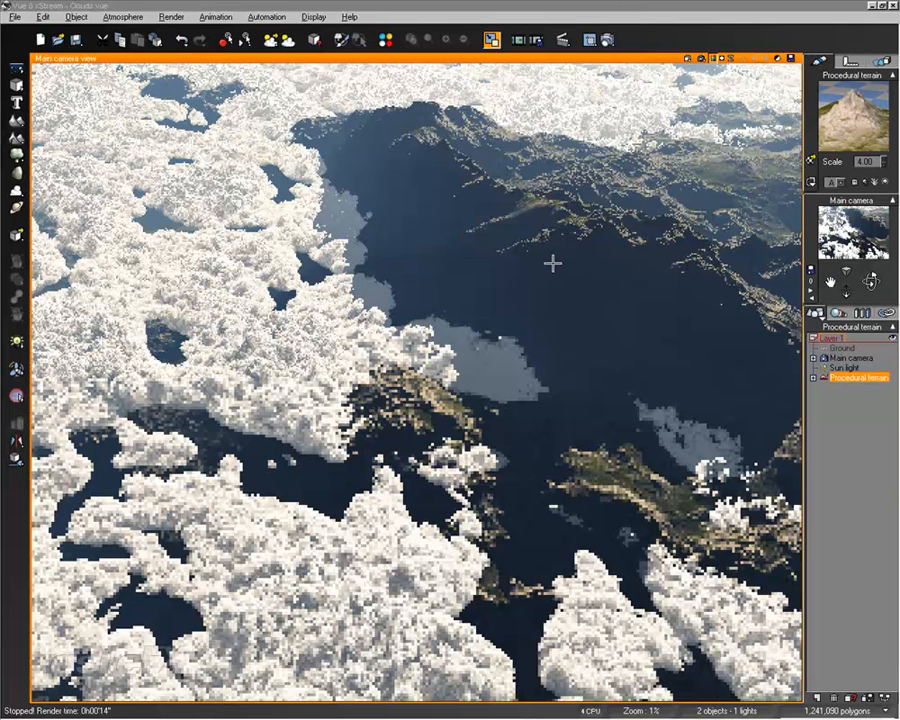
click(552, 263)
Set the Small Cumulus material's dissolve accuracy to 44%, softness to 68% and distance to 6367.6, and render the main camera view.
click(120, 17)
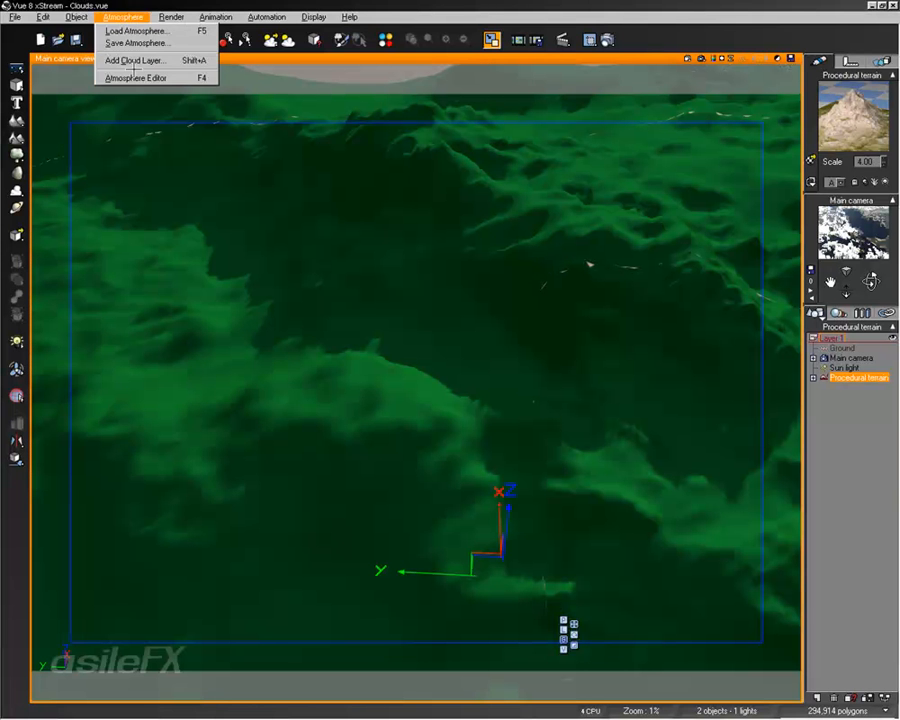
click(132, 75)
right_click(152, 325)
click(172, 333)
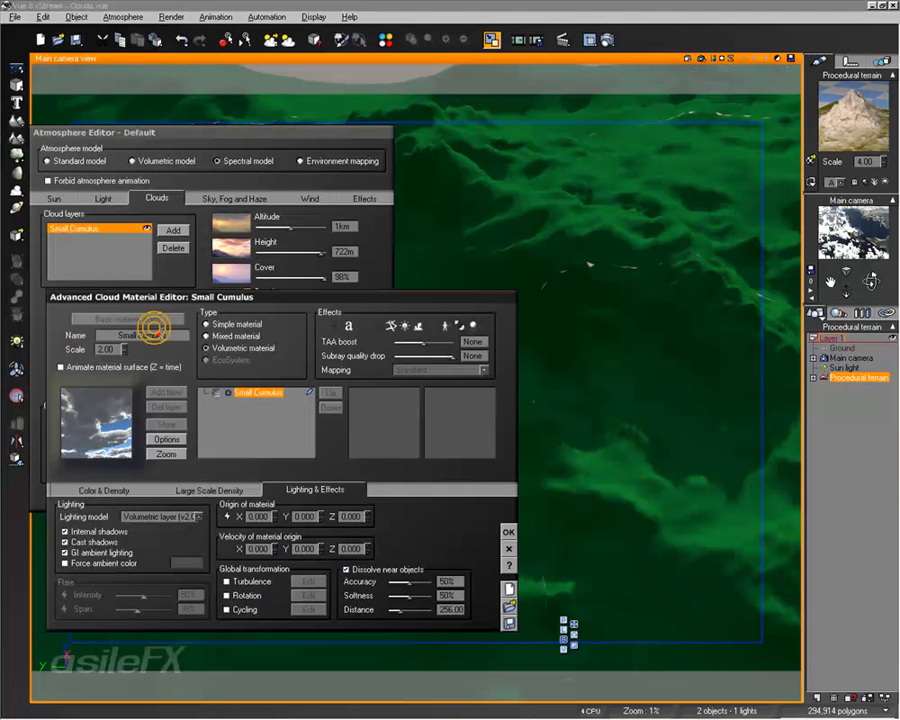
mouse_move(411, 618)
mouse_down()
mouse_move(426, 613)
mouse_move(412, 613)
mouse_up()
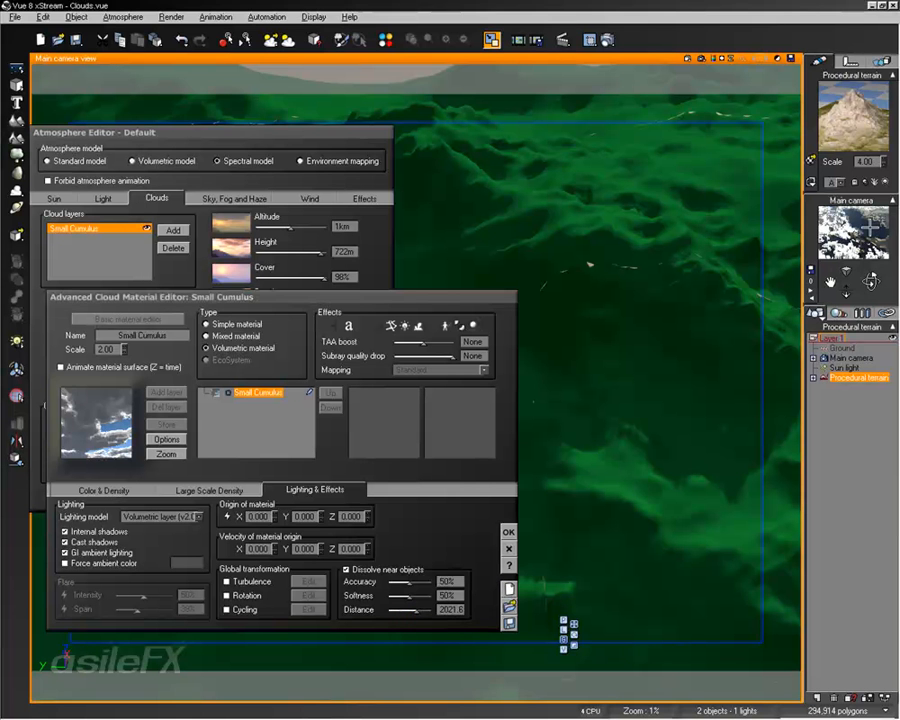
mouse_move(414, 612)
mouse_down()
mouse_move(445, 625)
mouse_move(428, 612)
mouse_move(408, 618)
mouse_move(425, 620)
mouse_up()
drag(422, 610, 426, 609)
click(857, 224)
mouse_move(420, 613)
mouse_down()
mouse_move(408, 581)
mouse_move(416, 592)
mouse_up()
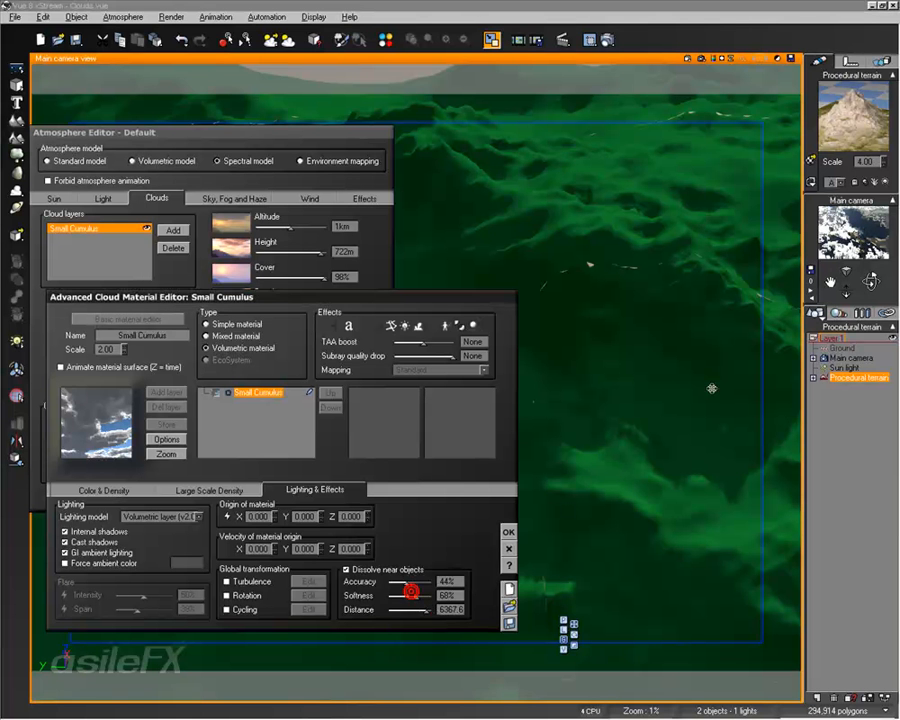
click(833, 250)
click(508, 531)
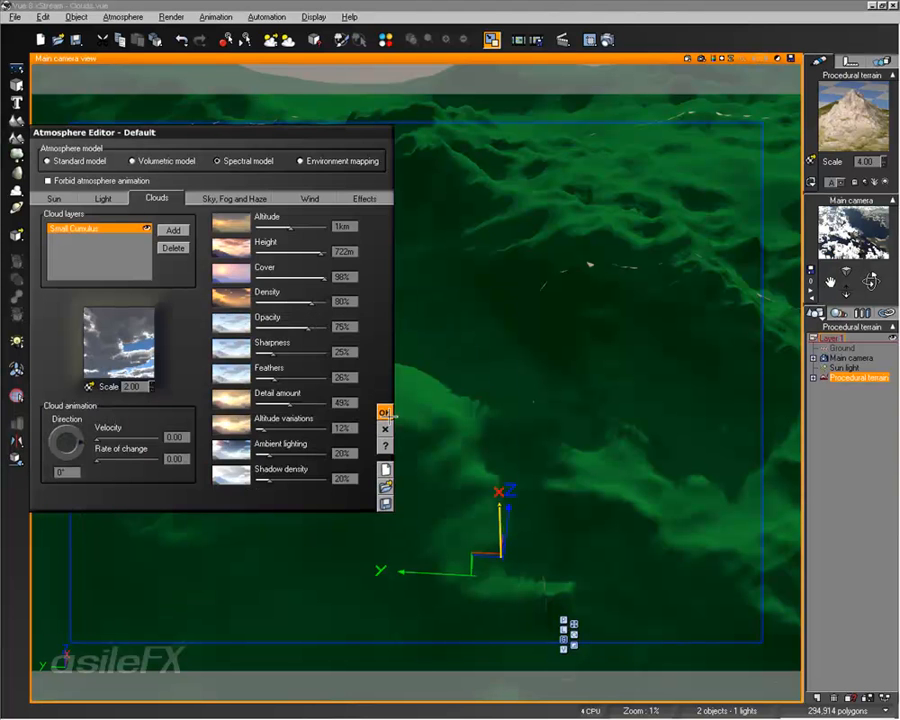
click(386, 412)
click(701, 59)
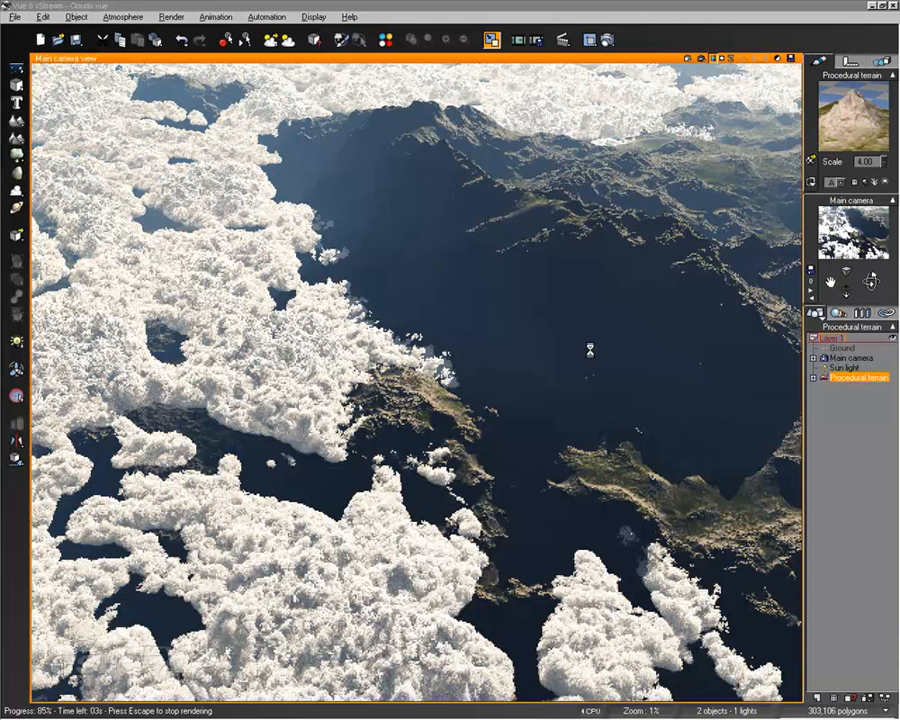
key(Escape)
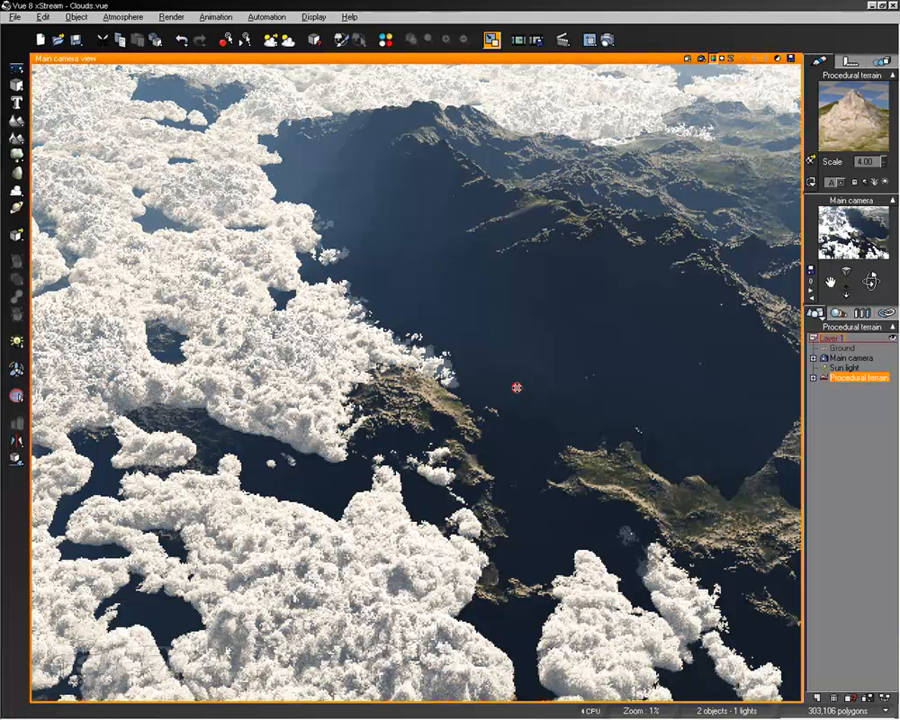
Open the density production function of the Small Cumulus cloud material in the Function Editor.
click(123, 17)
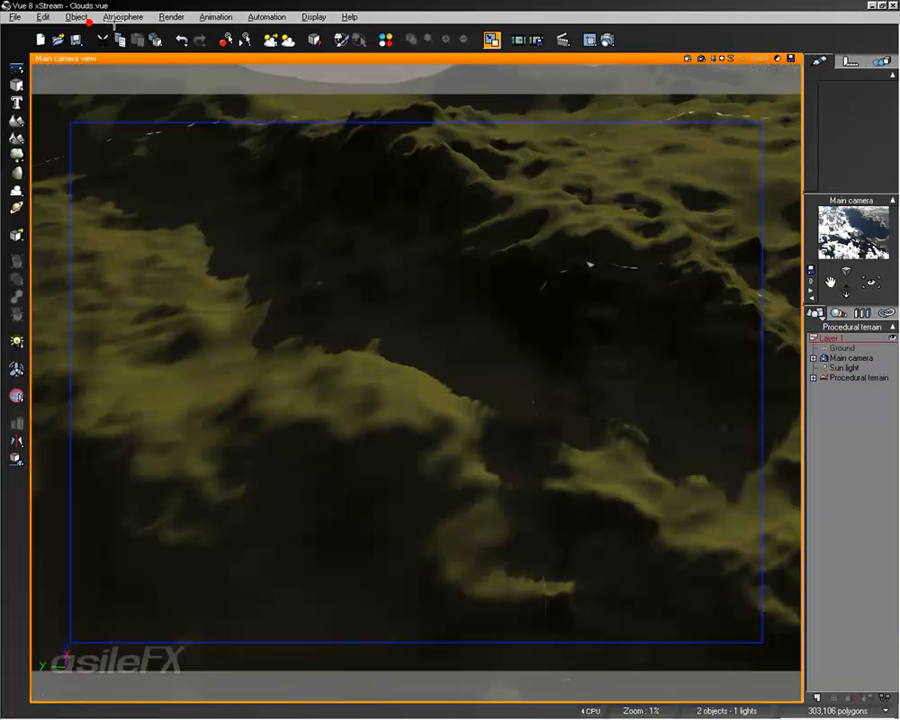
click(139, 78)
right_click(108, 350)
click(127, 356)
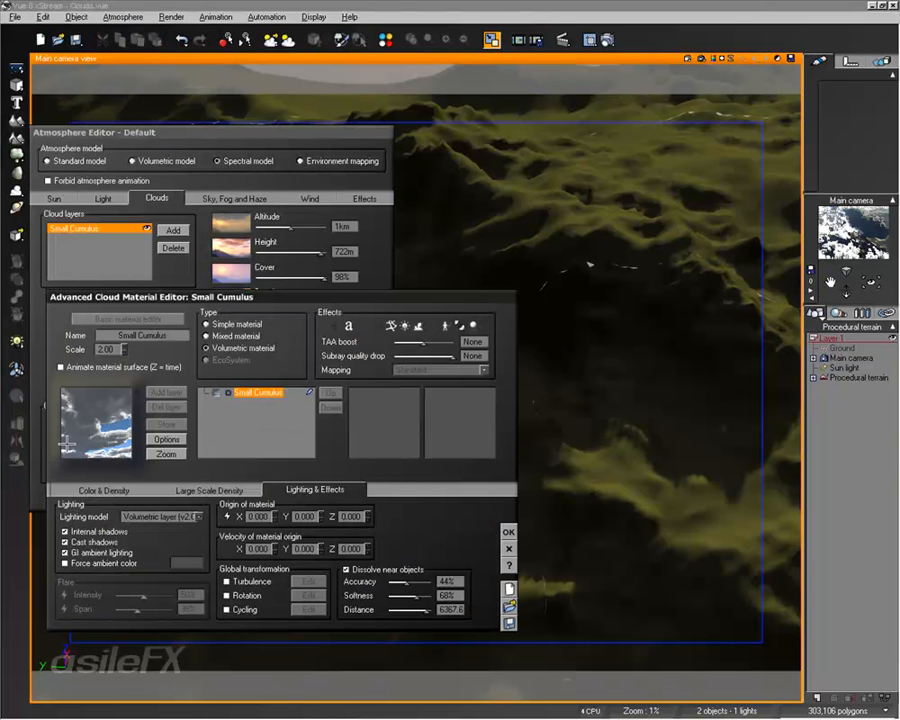
click(104, 489)
right_click(106, 548)
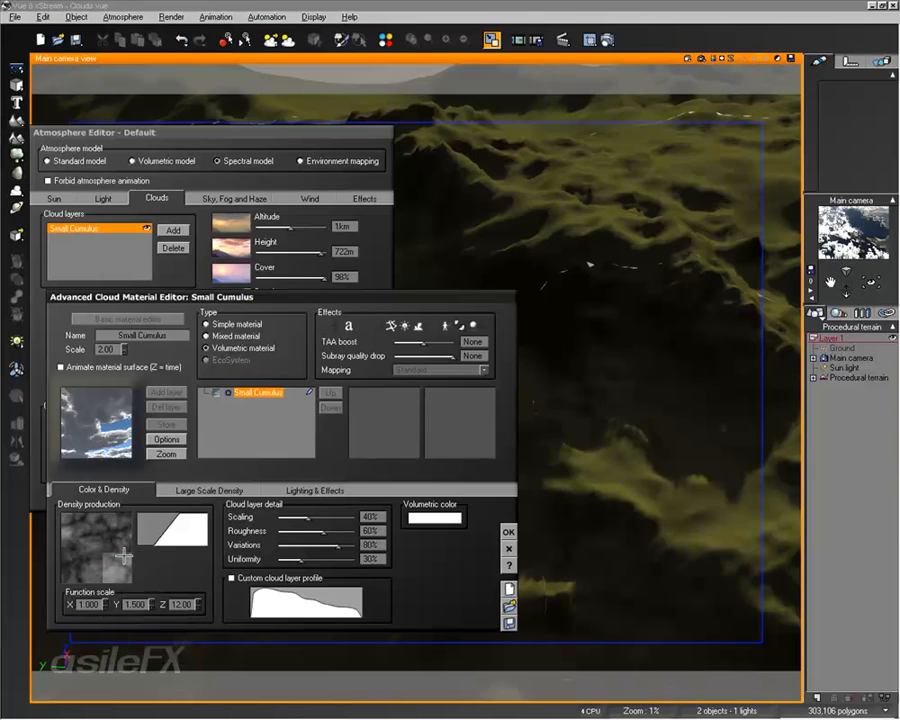
click(121, 557)
Look through the input nodes available for the Small Cumulus density function.
right_click(388, 174)
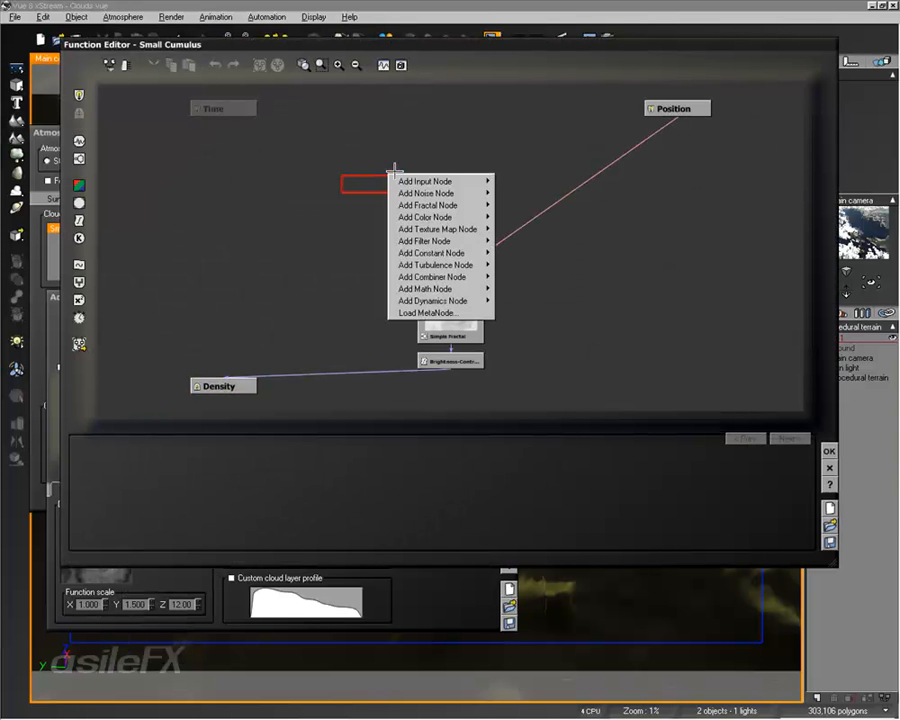
click(494, 139)
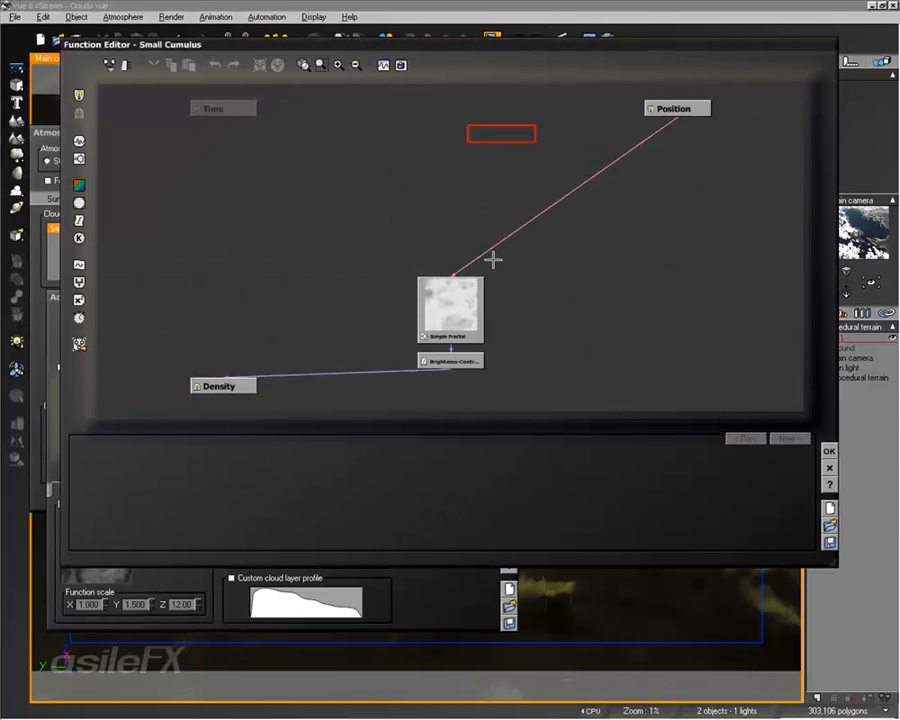
right_click(413, 192)
mouse_move(455, 197)
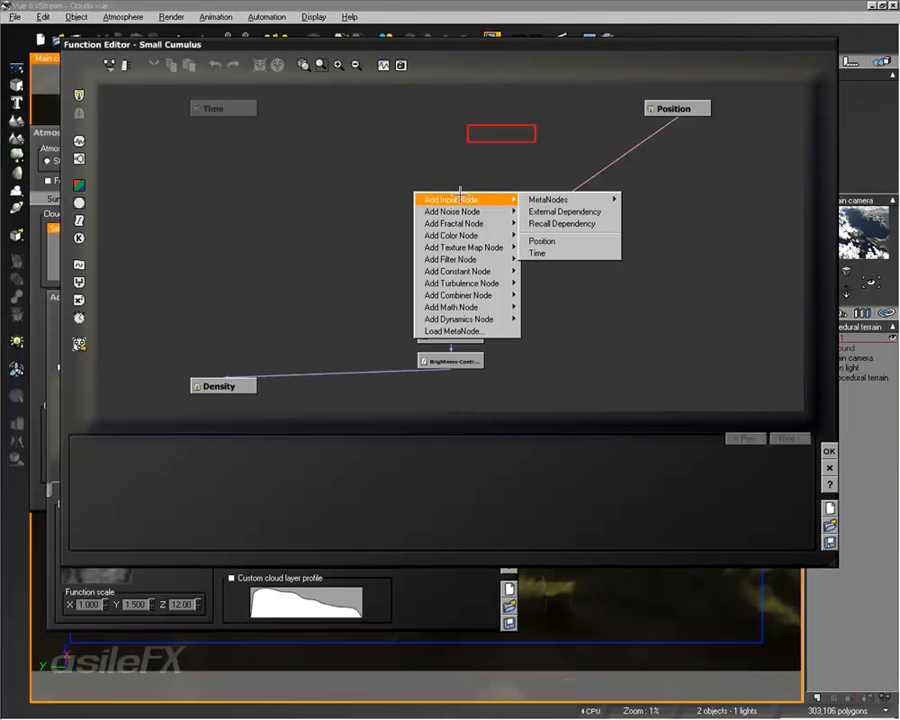
mouse_move(562, 197)
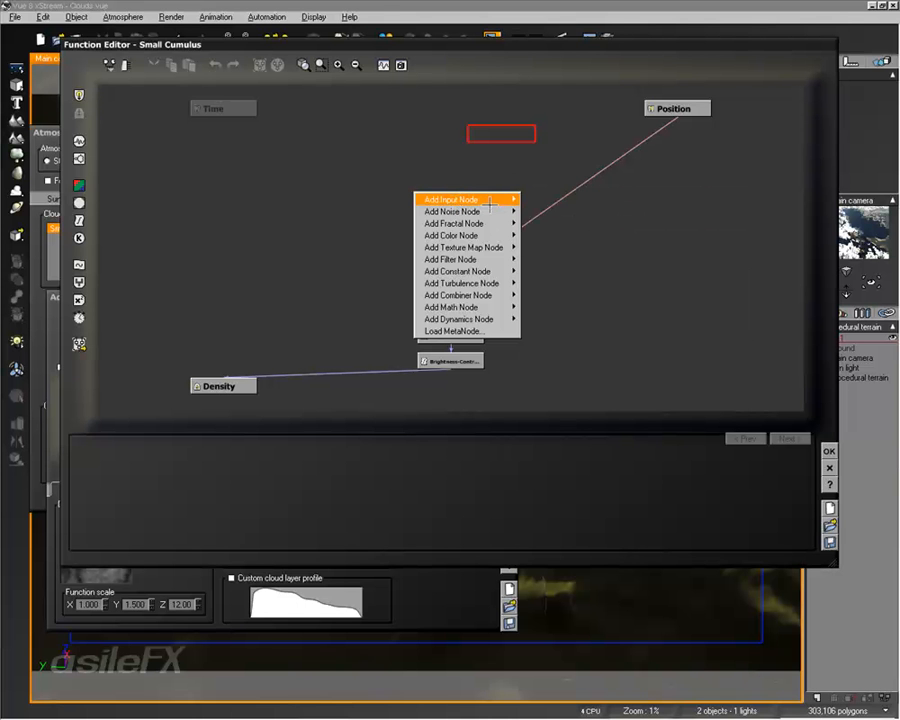
click(394, 191)
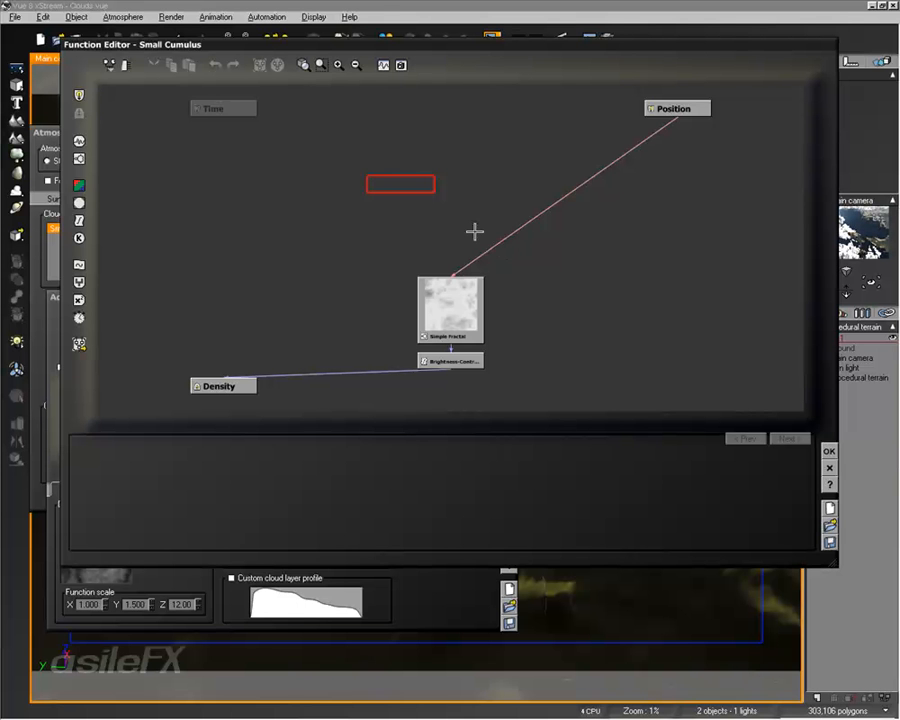
right_click(436, 174)
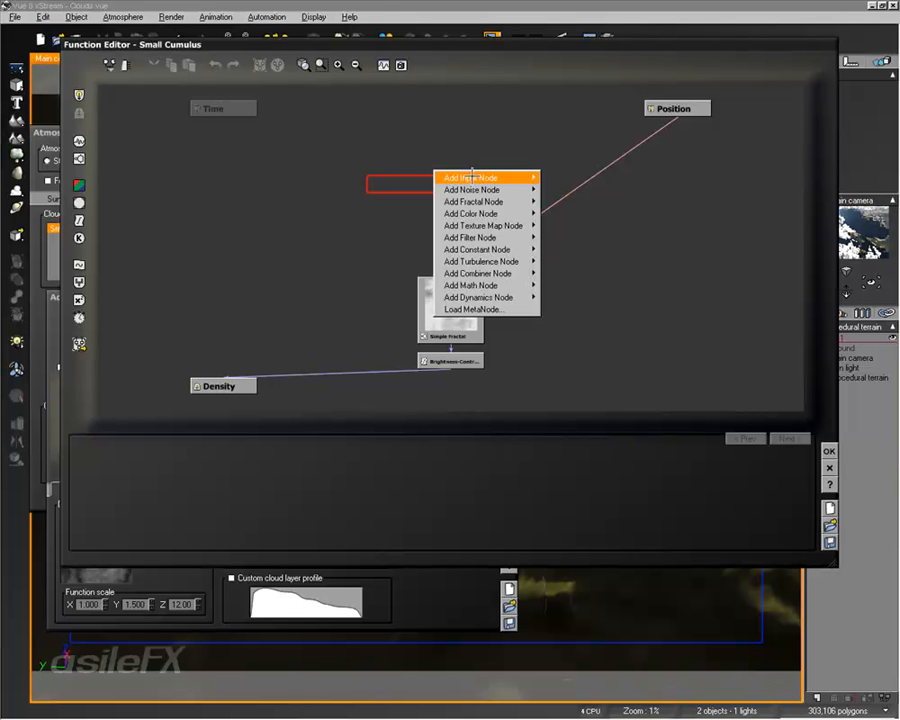
mouse_move(471, 176)
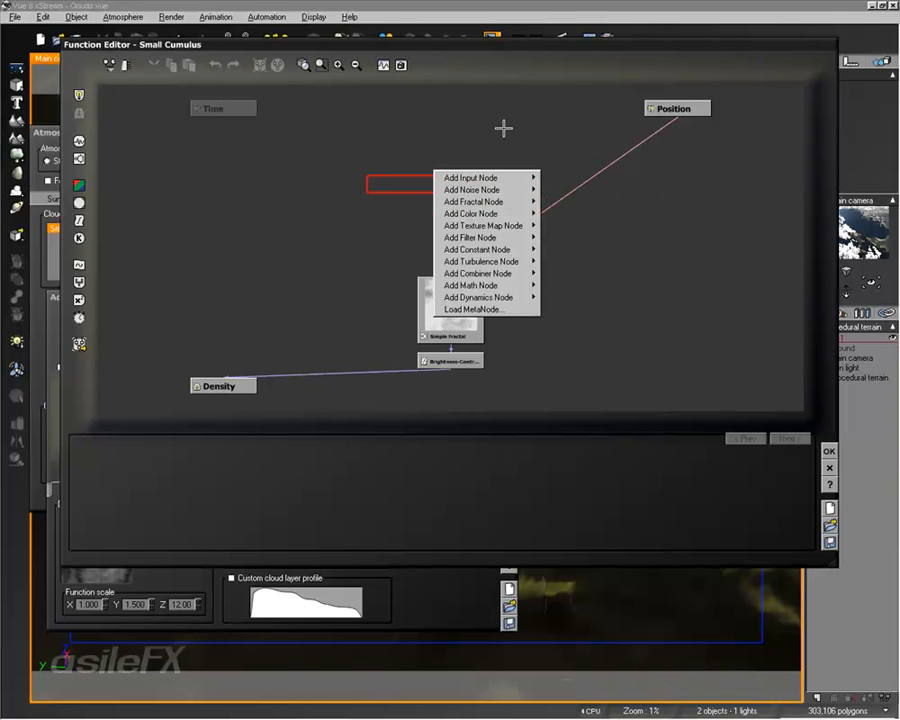
click(503, 128)
Open the color production function of the procedural terrain's Large Scale Rock 2 material in the Function Editor.
drag(575, 47, 556, 107)
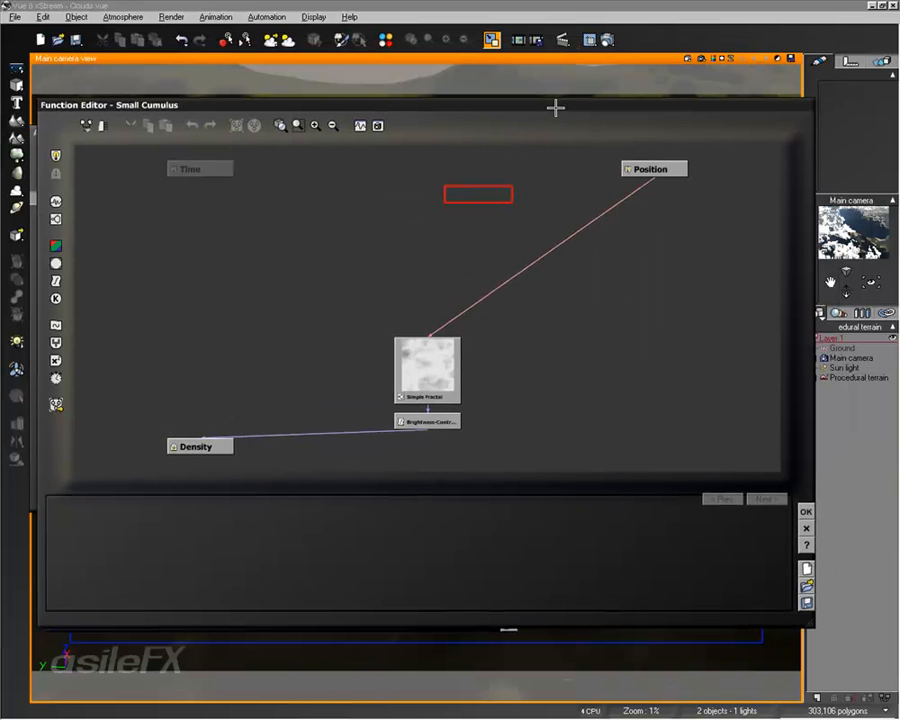
click(856, 378)
double_click(856, 378)
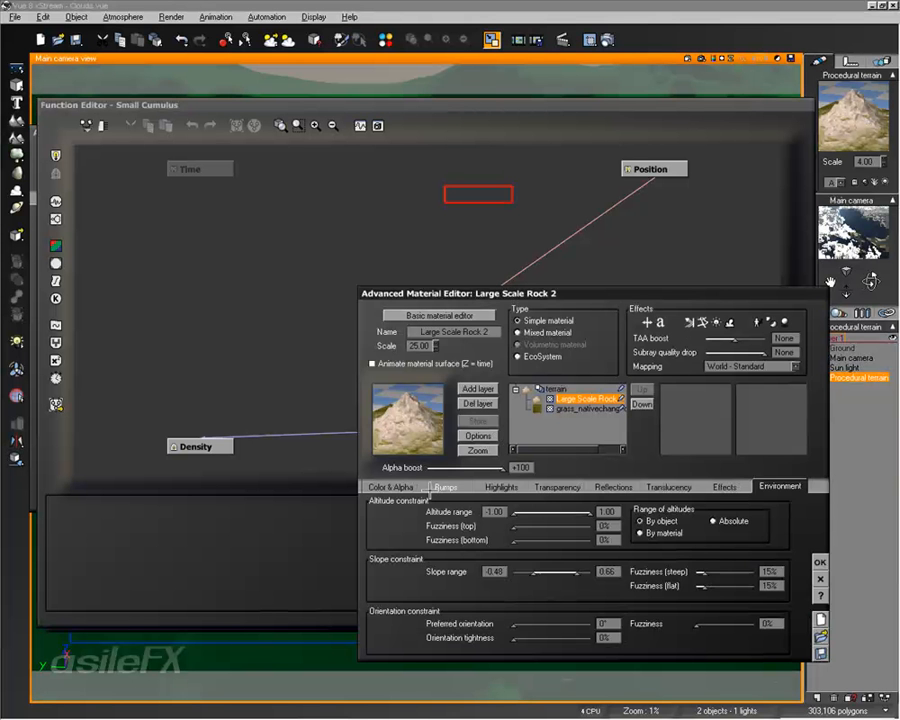
click(393, 487)
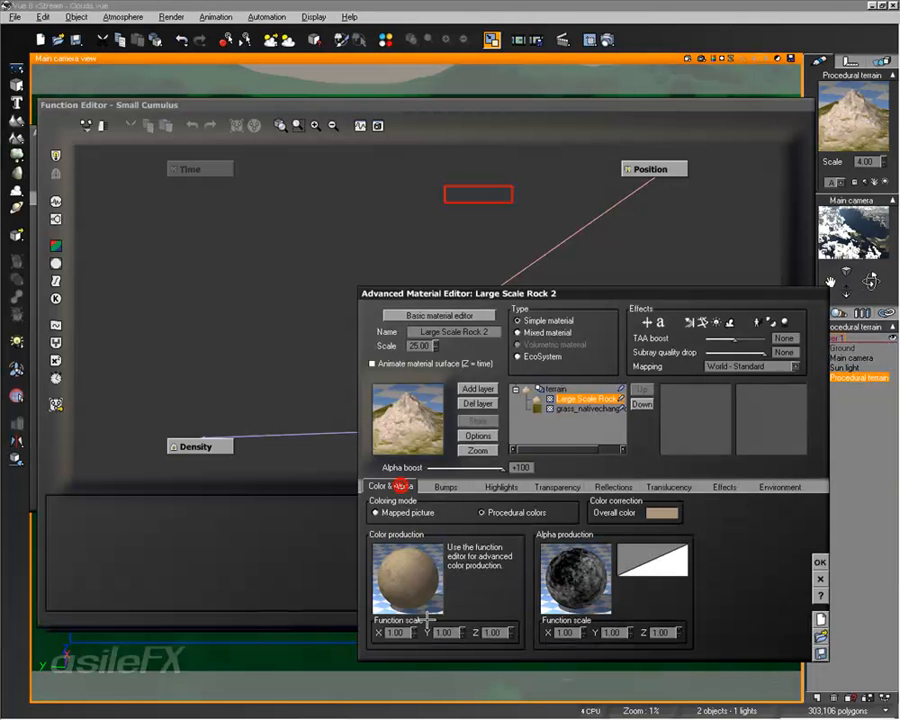
right_click(405, 583)
click(420, 588)
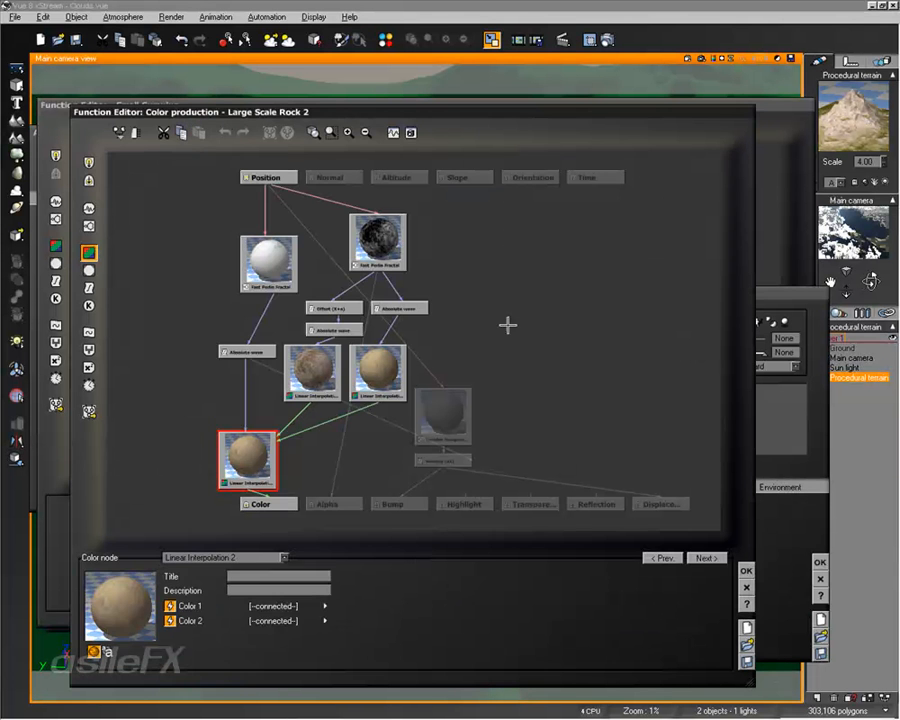
Add a Distance to Object Below input node in the empty area of the Large Scale Rock 2 color function.
click(540, 246)
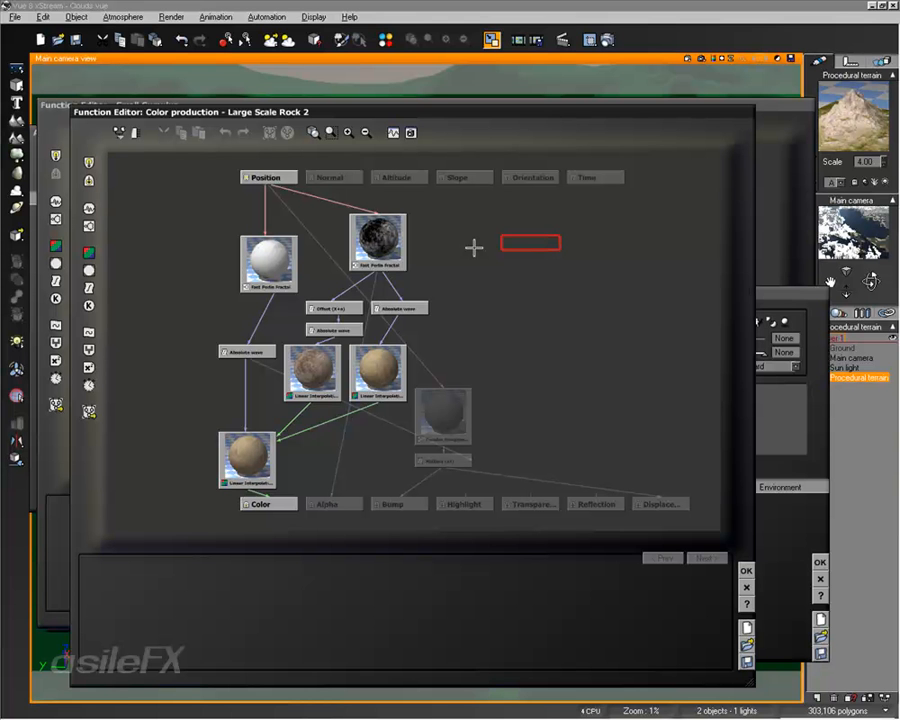
right_click(500, 233)
mouse_move(578, 240)
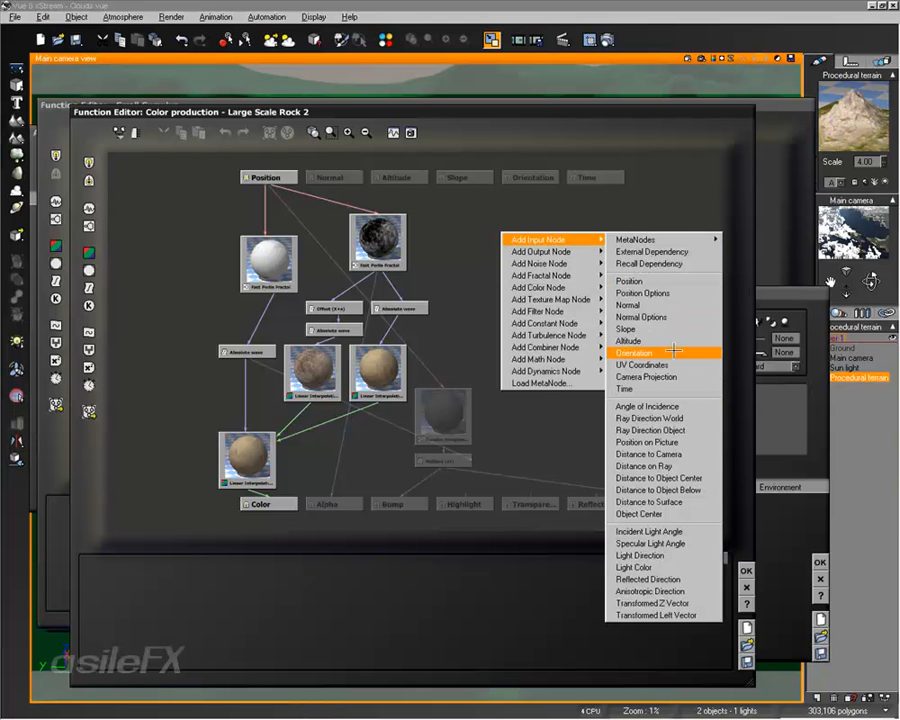
click(690, 490)
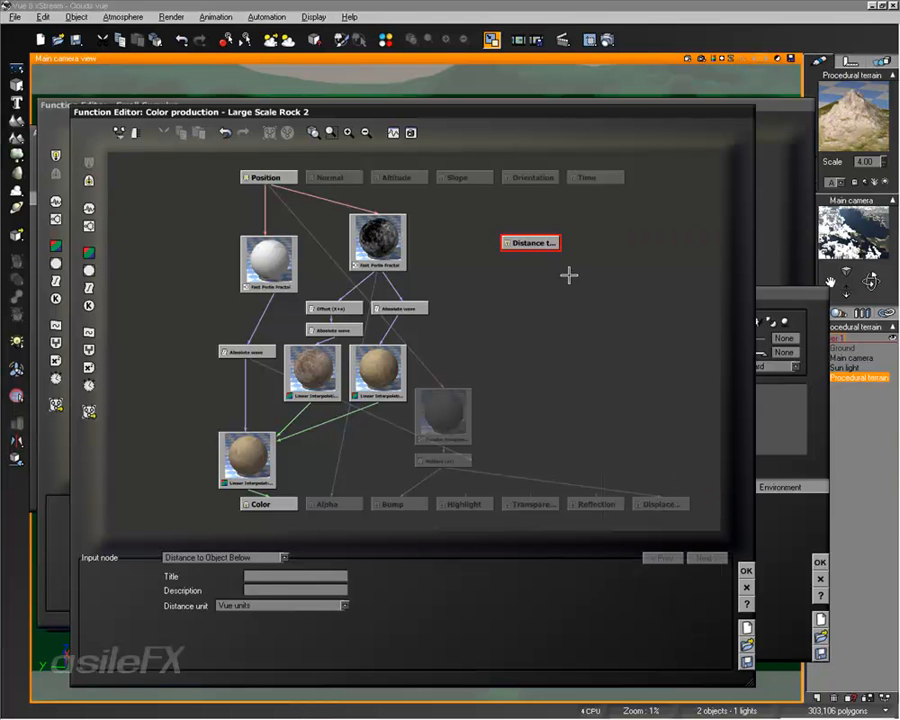
Copy the Distance to Object Below node into the Small Cumulus density function and place it between the Position and Simple Fractal nodes.
click(774, 110)
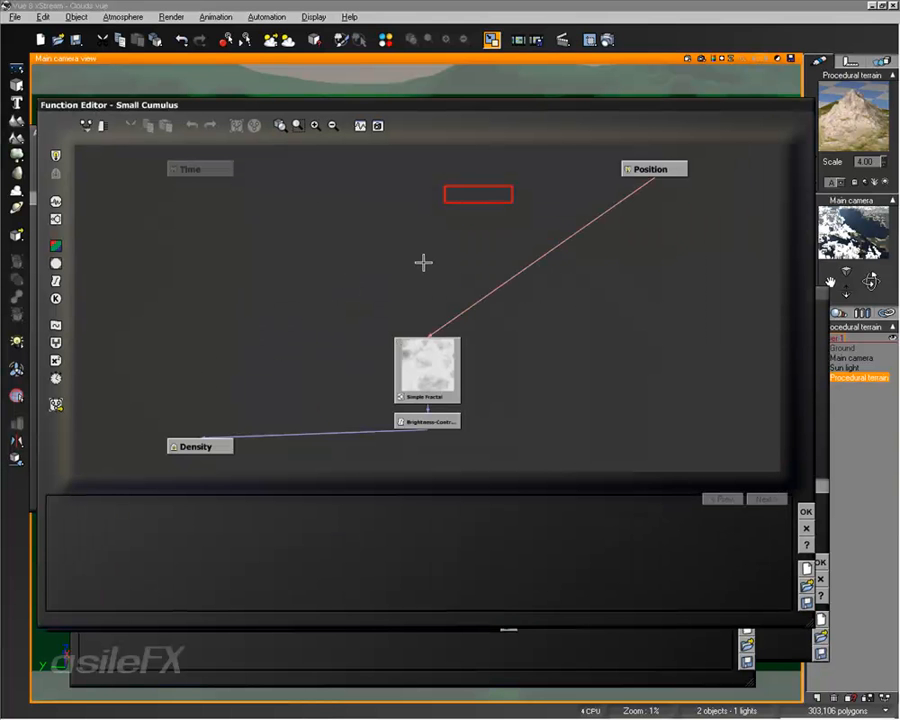
click(412, 194)
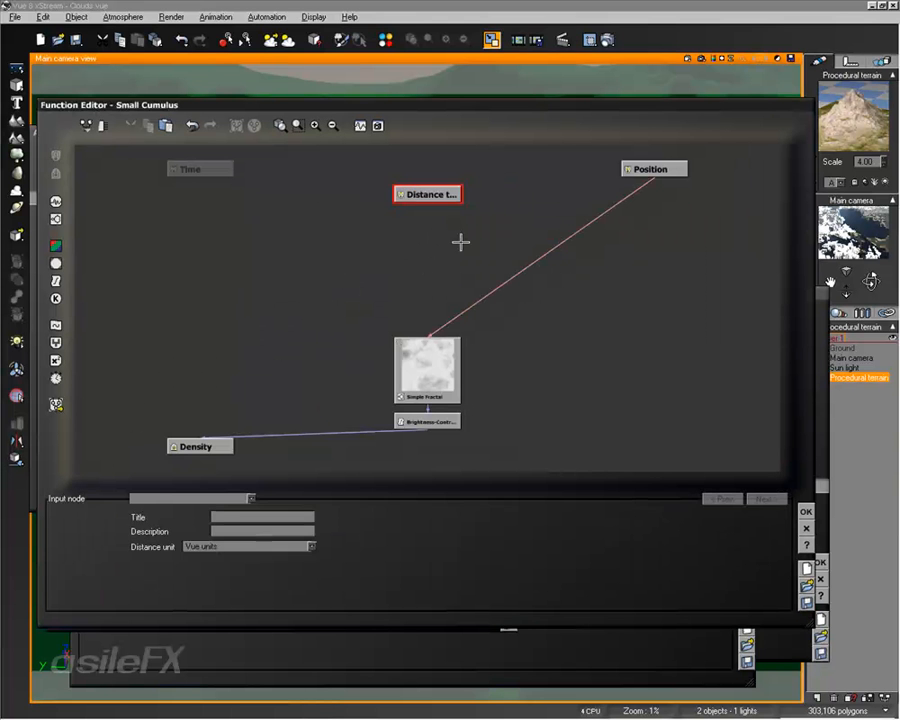
drag(450, 188, 443, 219)
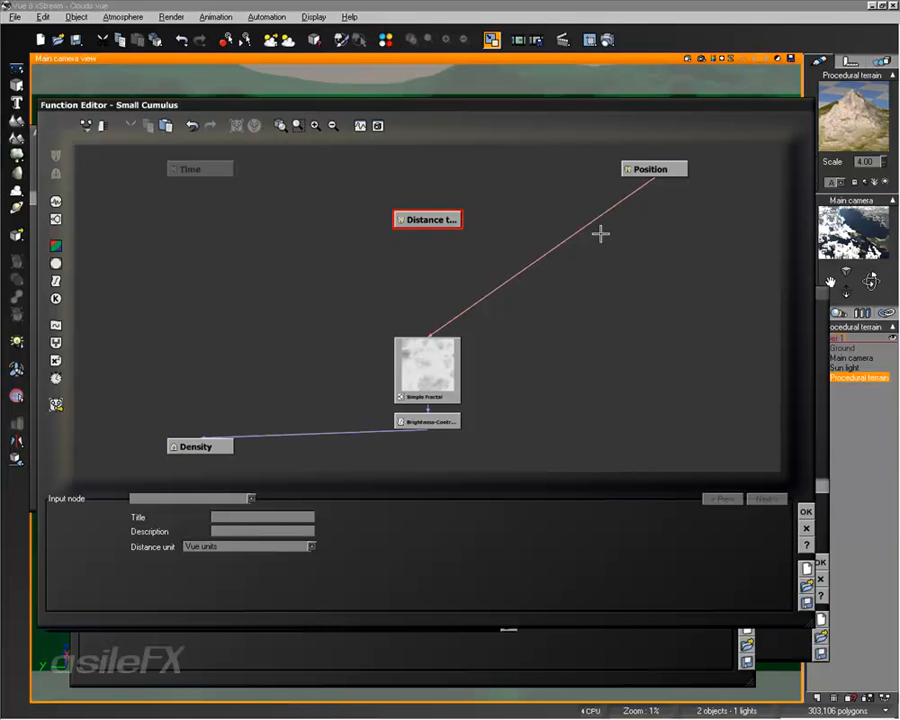
drag(446, 219, 567, 307)
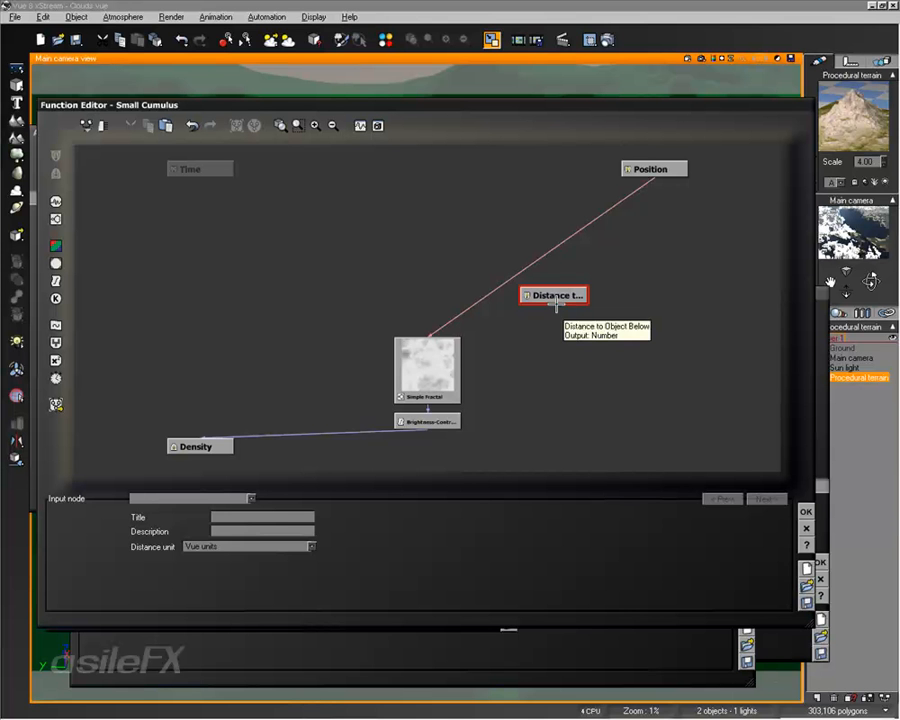
Move the Simple Fractal and Brightness-Contrast nodes up, and insert a Blender before Density that combines them with the Distance to Object Below node.
drag(497, 425, 424, 388)
drag(430, 402, 429, 253)
click(386, 305)
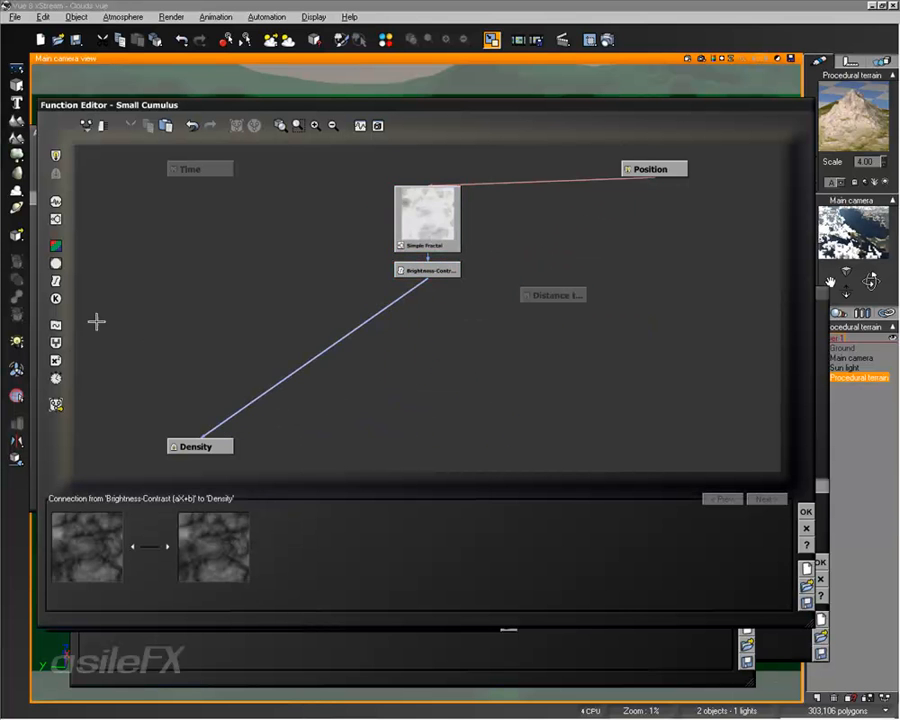
click(56, 342)
mouse_move(284, 371)
mouse_down()
mouse_move(540, 376)
mouse_move(560, 295)
mouse_move(558, 320)
mouse_up()
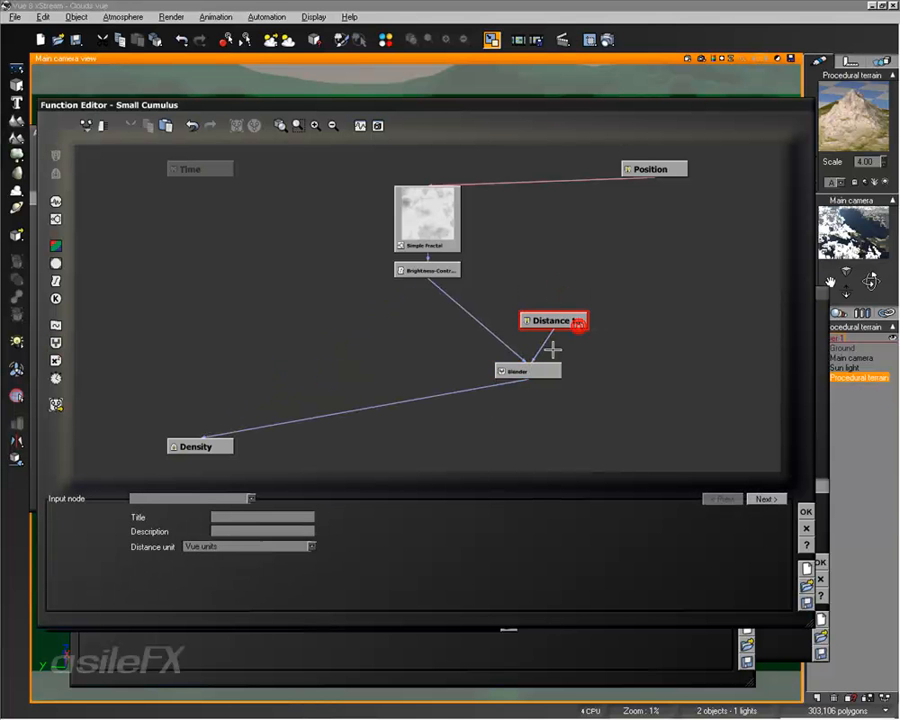
Set the Distance to Object Below node's unit to Meters and adjust the Blender node's settings.
click(276, 546)
click(273, 572)
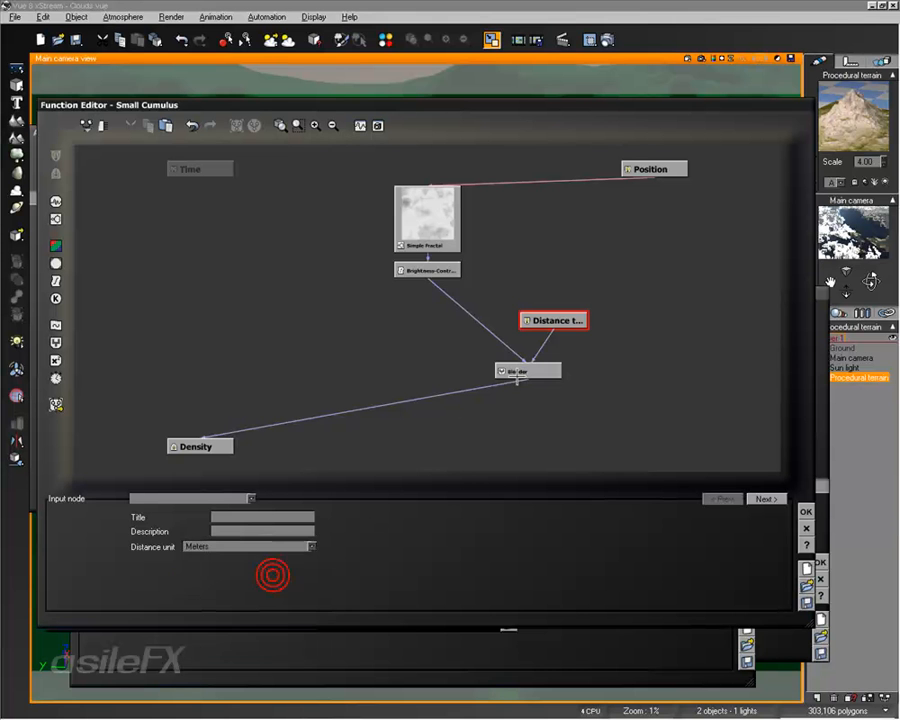
click(540, 371)
click(245, 561)
click(238, 606)
drag(245, 546, 262, 546)
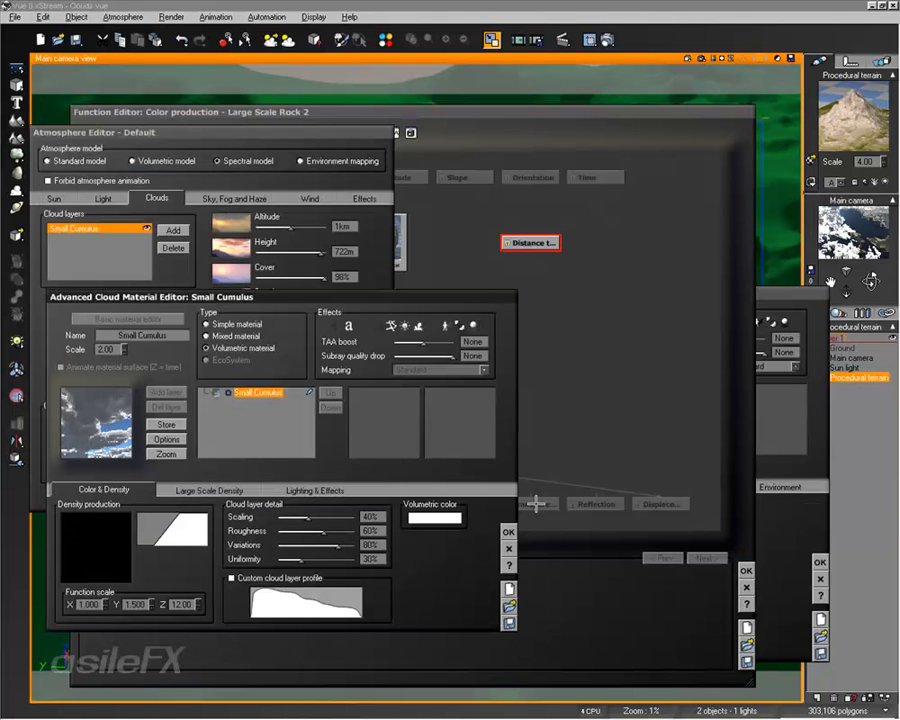
Accept the Small Cumulus material and the terrain's color function, and close all open editors.
click(512, 532)
click(384, 411)
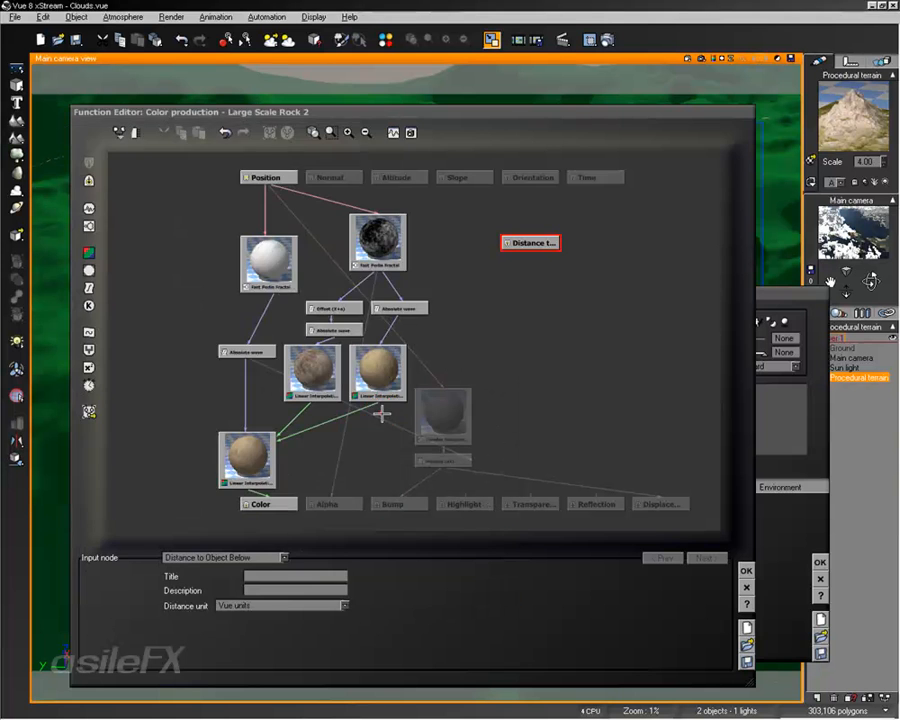
click(746, 570)
click(818, 561)
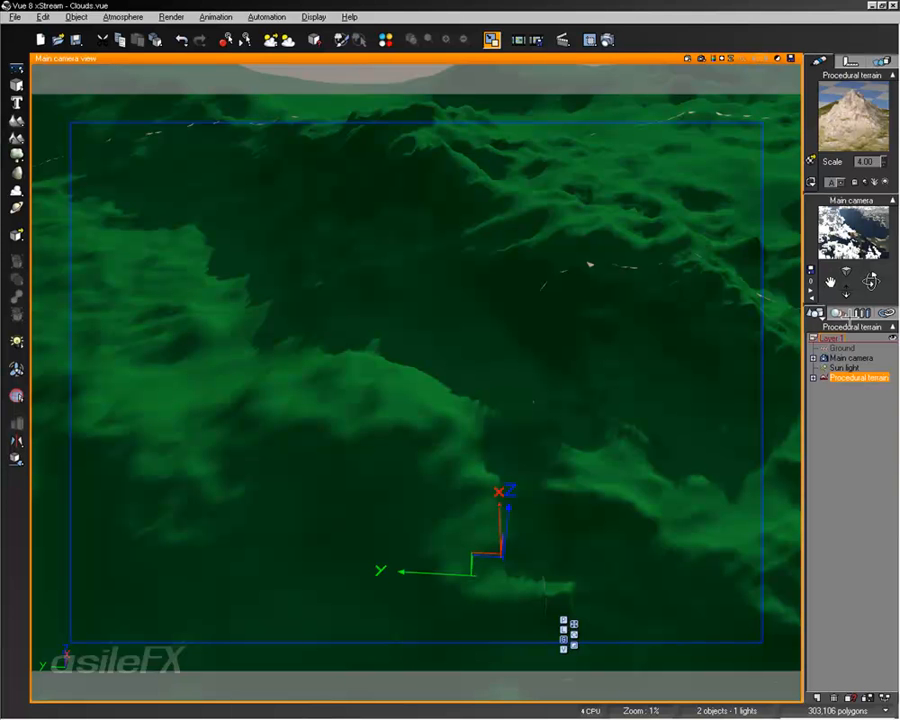
Reopen the Small Cumulus material from the atmosphere's cloud layers and review its Dissolve near objects settings.
click(123, 17)
click(128, 74)
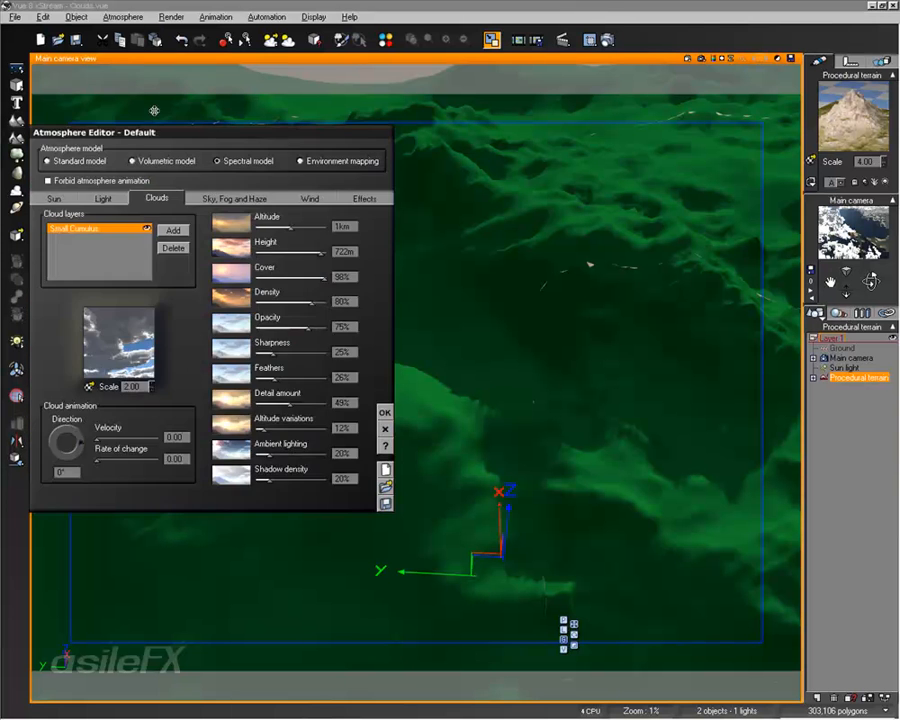
double_click(118, 343)
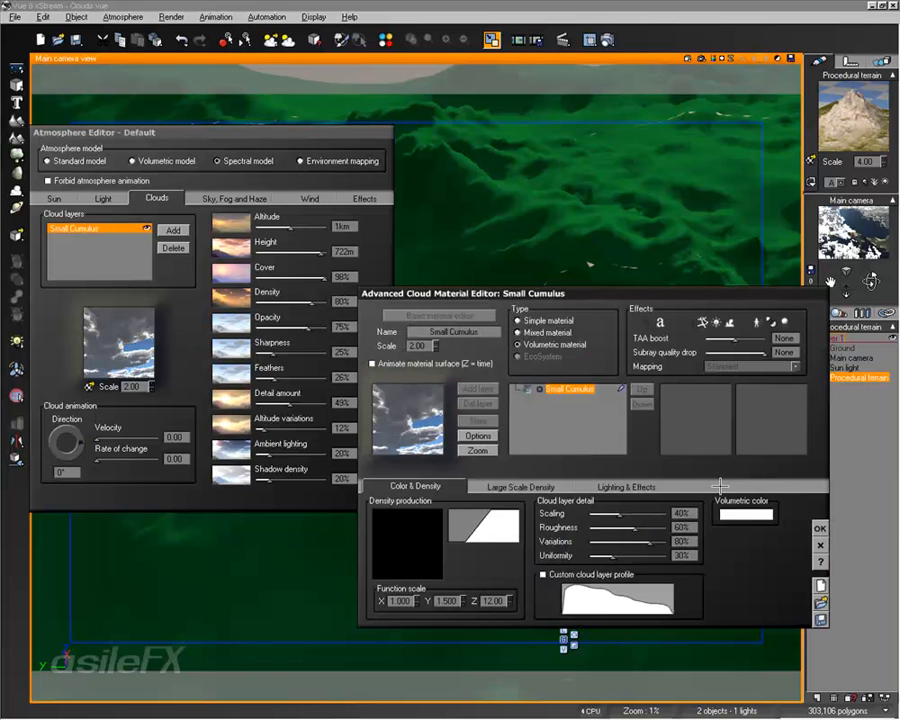
click(660, 485)
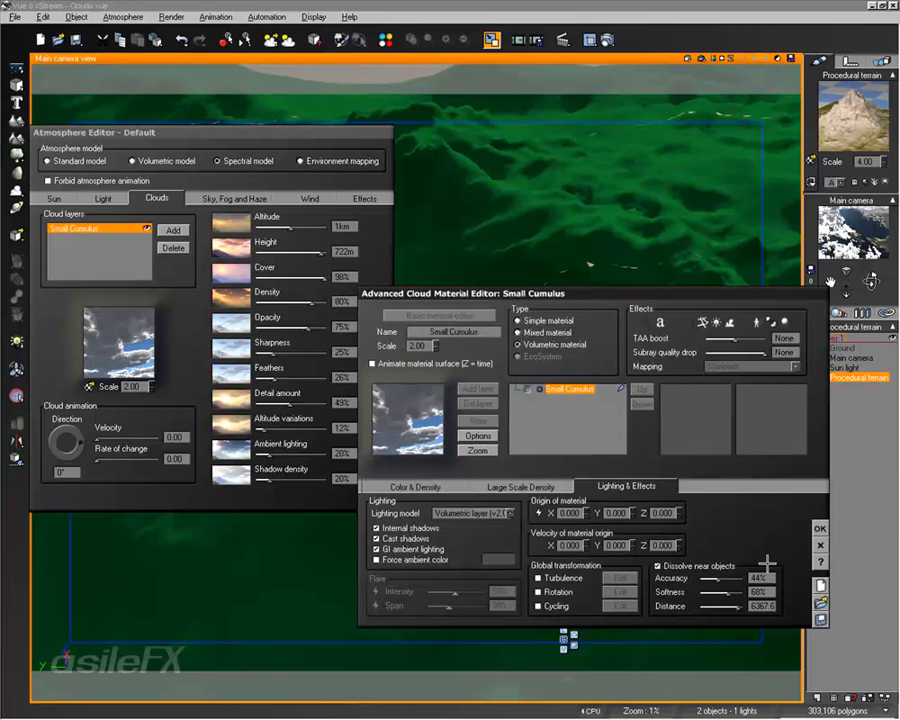
click(821, 527)
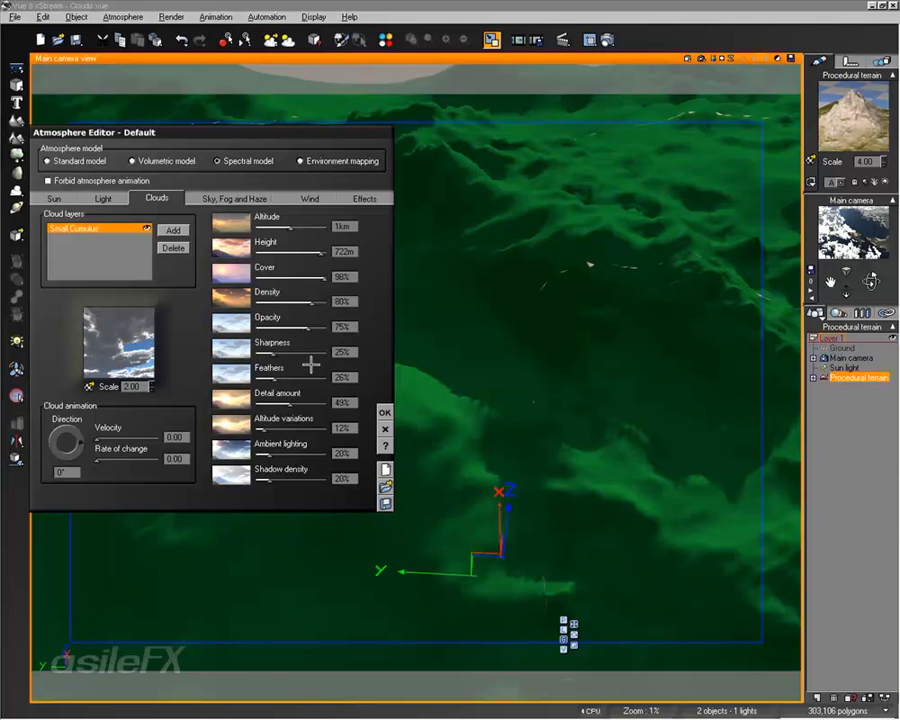
Open the animation timeline, turning off the Animation Wizard's display for new object animations and closing the wizard.
click(385, 449)
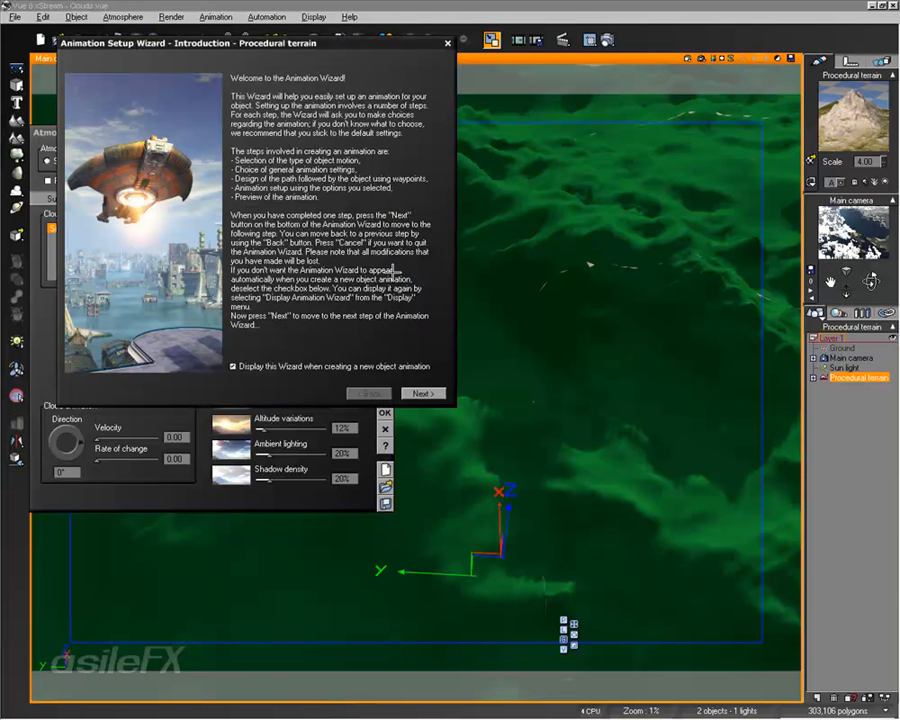
click(236, 366)
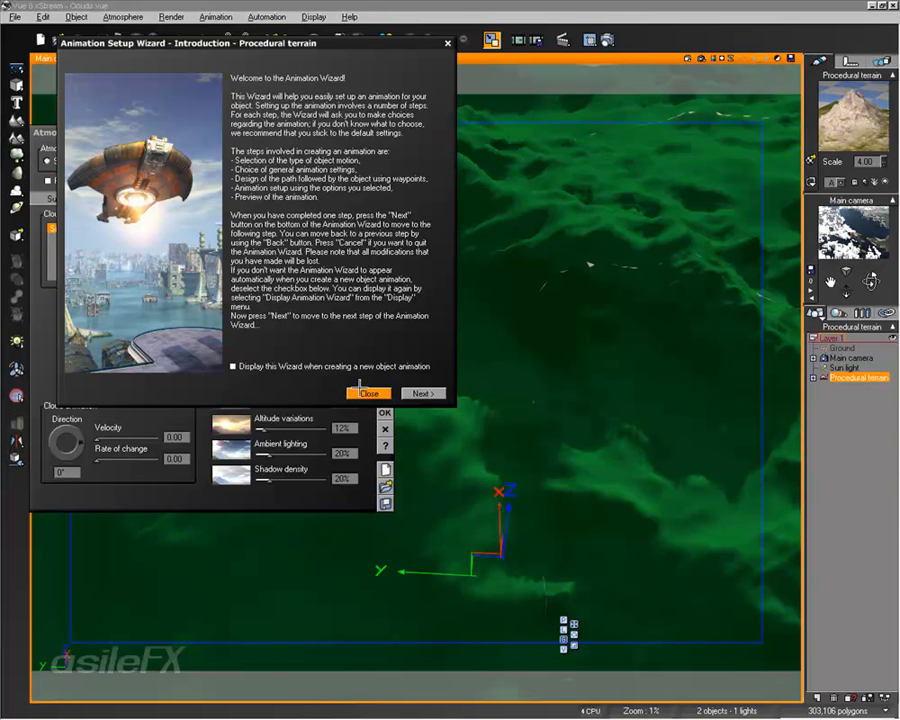
click(347, 394)
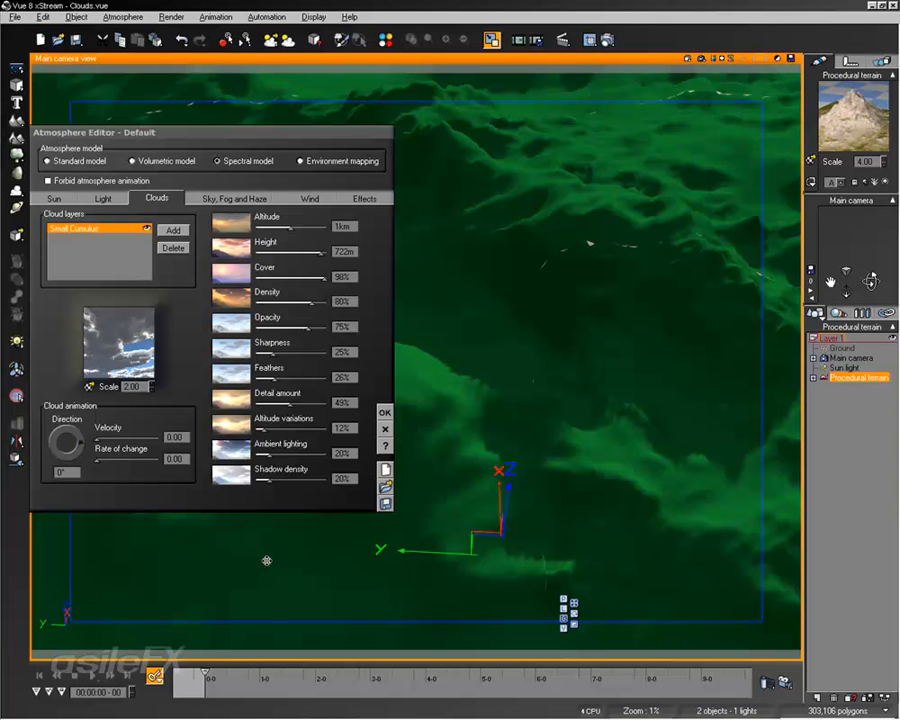
Animate the atmosphere by raising the Small Cumulus altitude to 4.6km at about 4 seconds on the timeline.
drag(201, 667, 428, 672)
drag(290, 228, 316, 228)
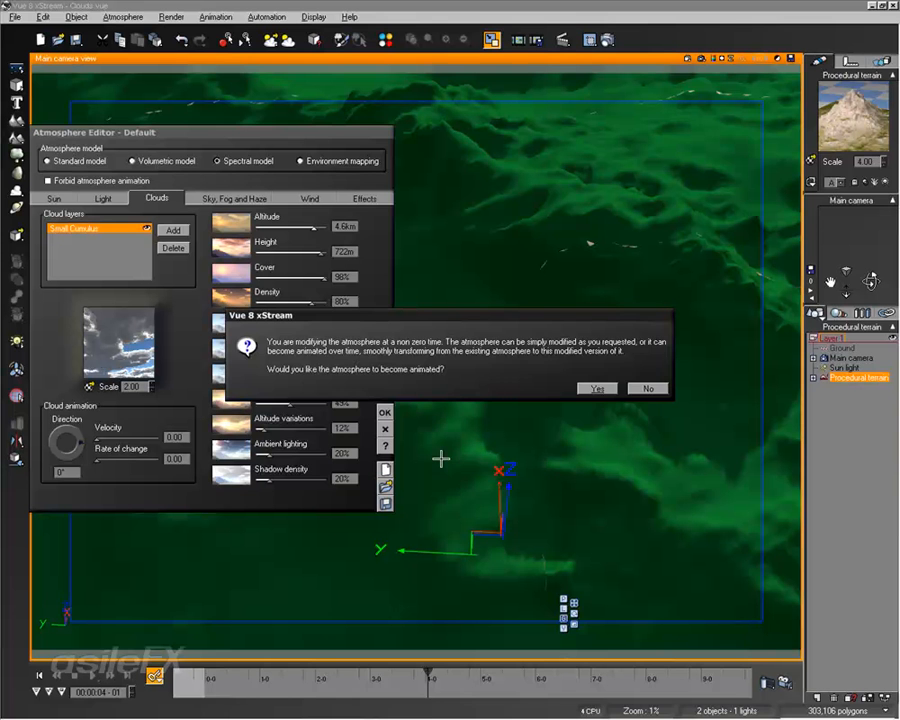
click(597, 388)
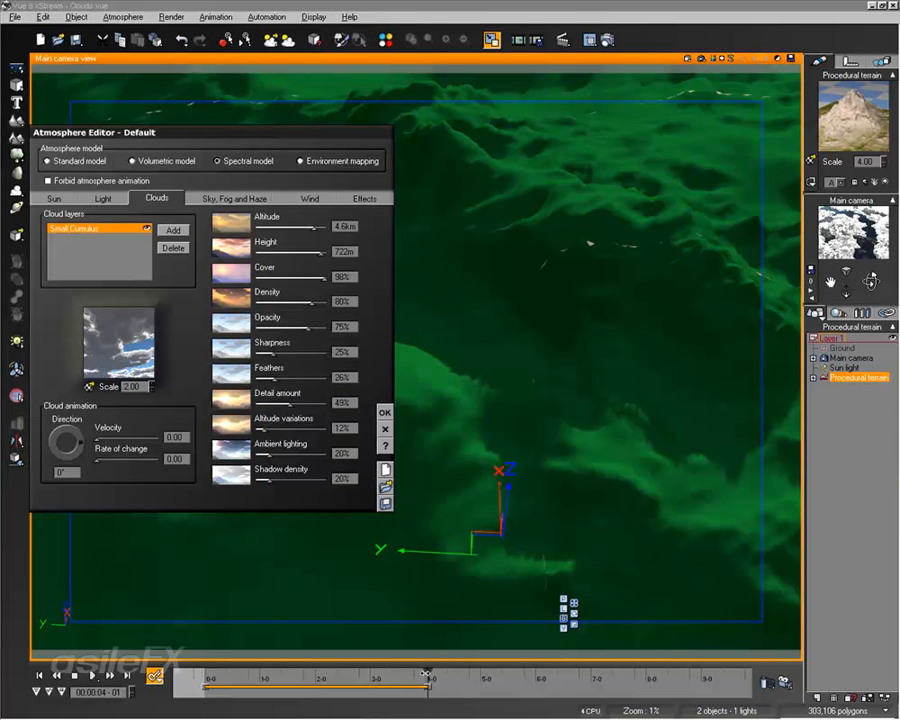
mouse_move(427, 672)
mouse_down()
mouse_move(203, 665)
mouse_move(428, 670)
mouse_up()
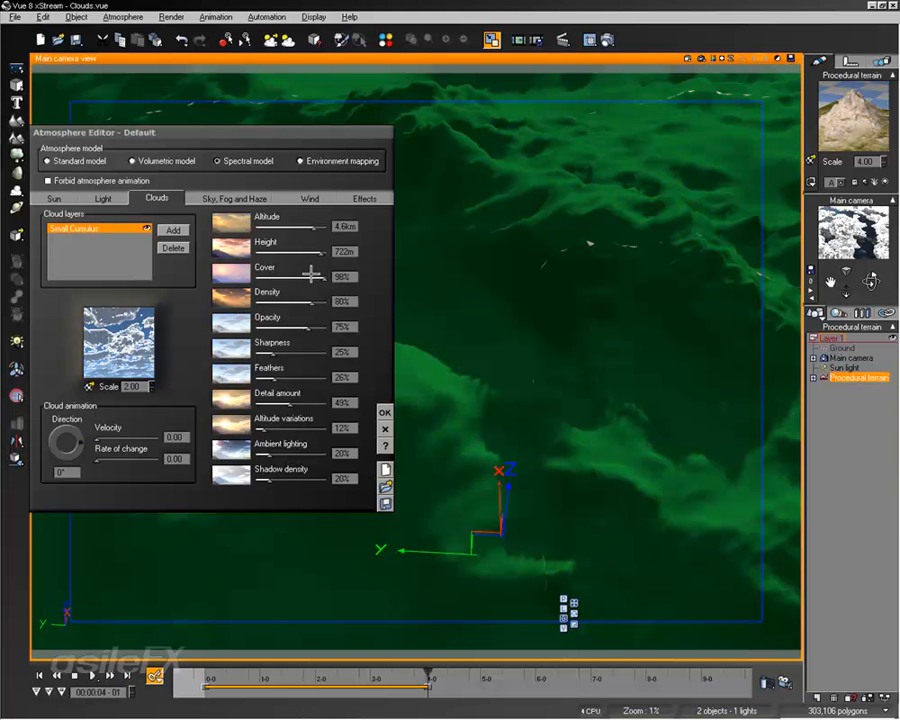
Set the Small Cumulus layer's height to 2km and its cover to 50% at the 4-second mark.
double_click(350, 252)
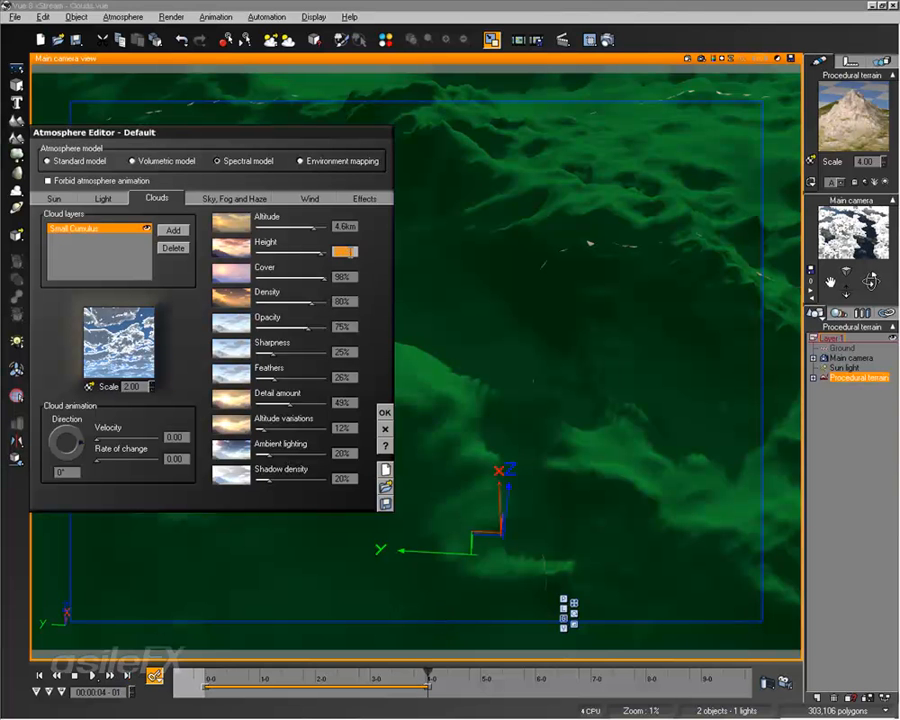
text(2)
key(Return)
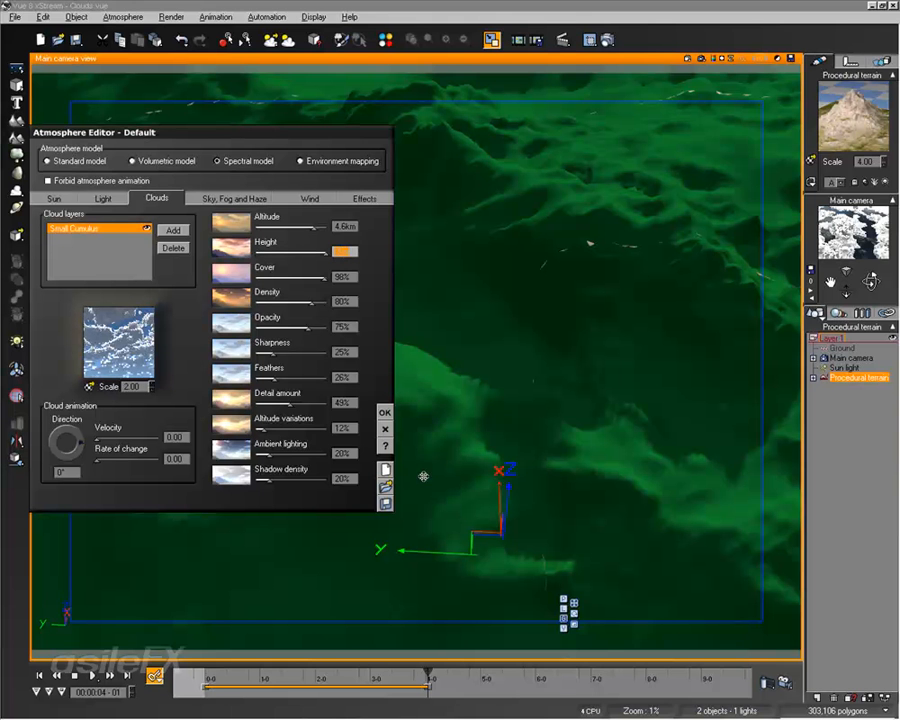
drag(430, 668, 204, 671)
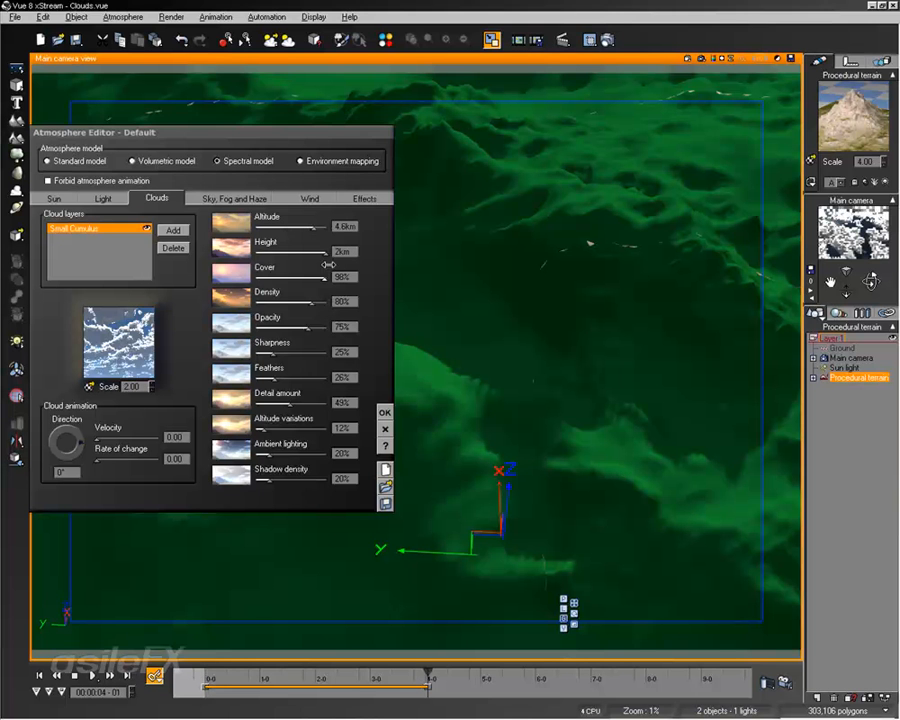
drag(327, 274, 293, 276)
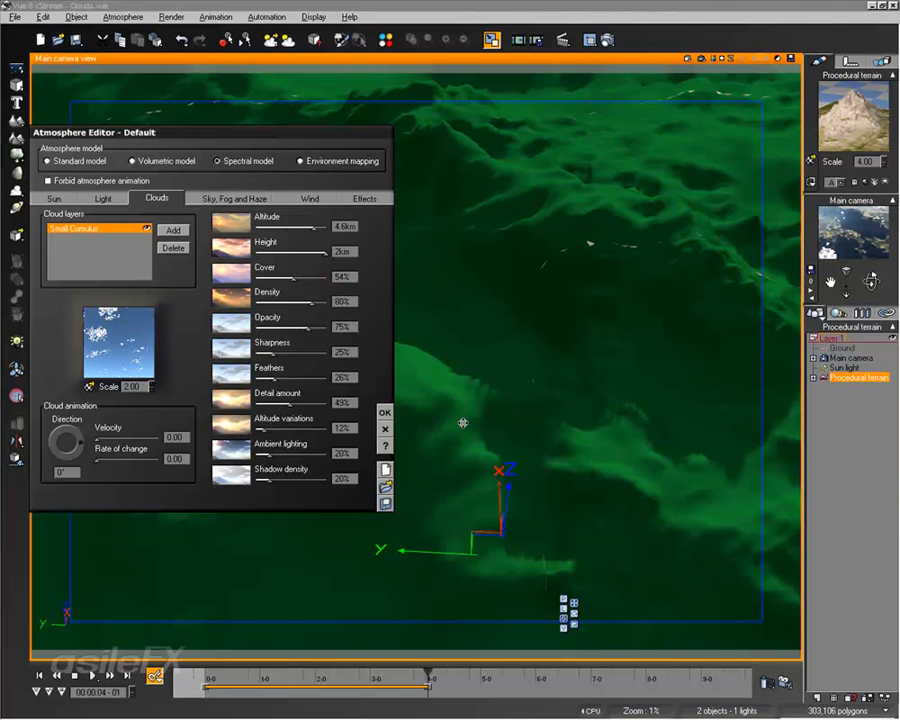
click(155, 677)
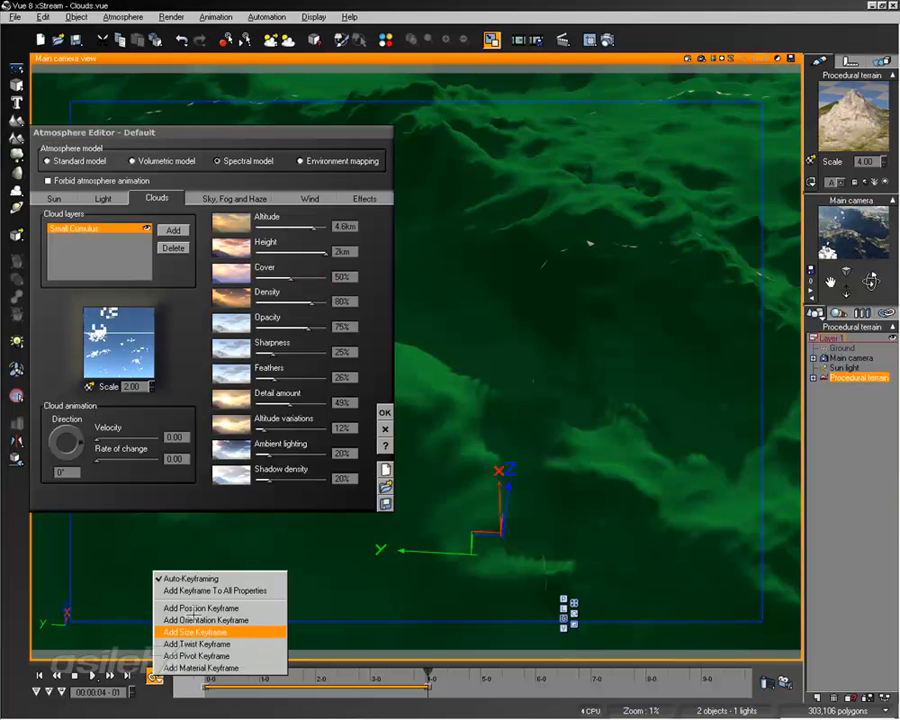
click(161, 707)
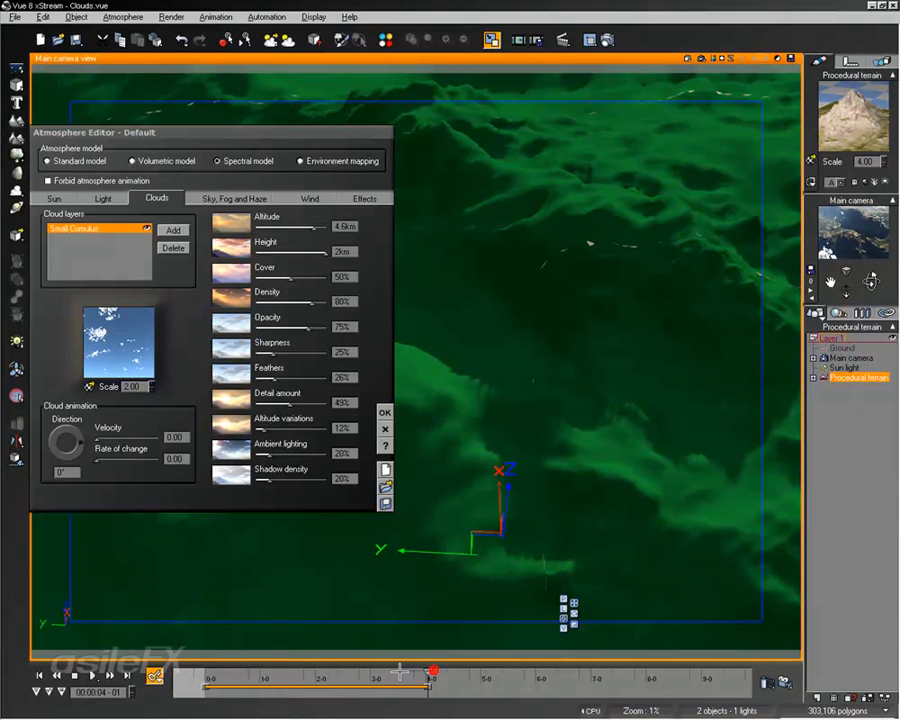
Scrub the timeline back to 2 seconds and set the cloud animation velocity to 0.09 and rate of change to 0.18.
drag(428, 676, 316, 677)
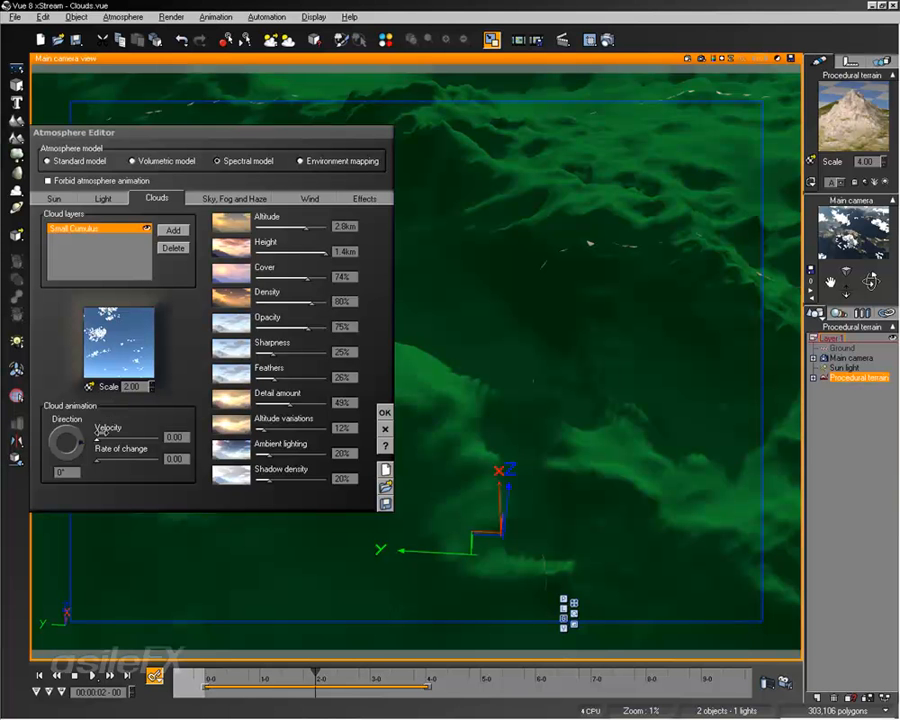
click(98, 436)
drag(98, 457, 102, 457)
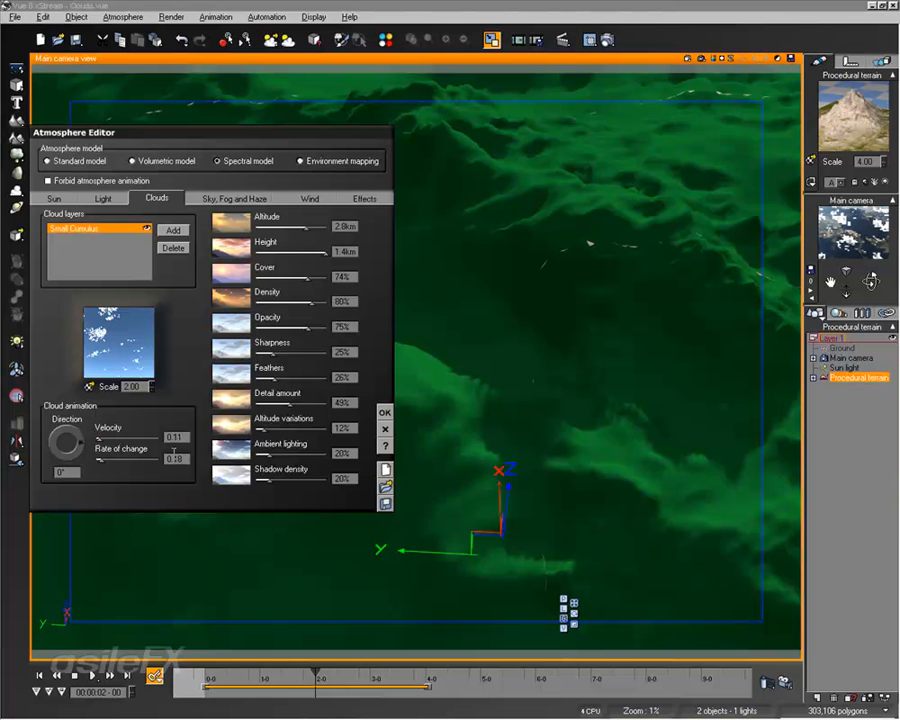
mouse_move(99, 437)
mouse_down()
mouse_move(122, 433)
mouse_move(131, 437)
mouse_move(118, 437)
mouse_move(130, 462)
mouse_move(163, 464)
mouse_move(98, 457)
mouse_move(101, 436)
mouse_up()
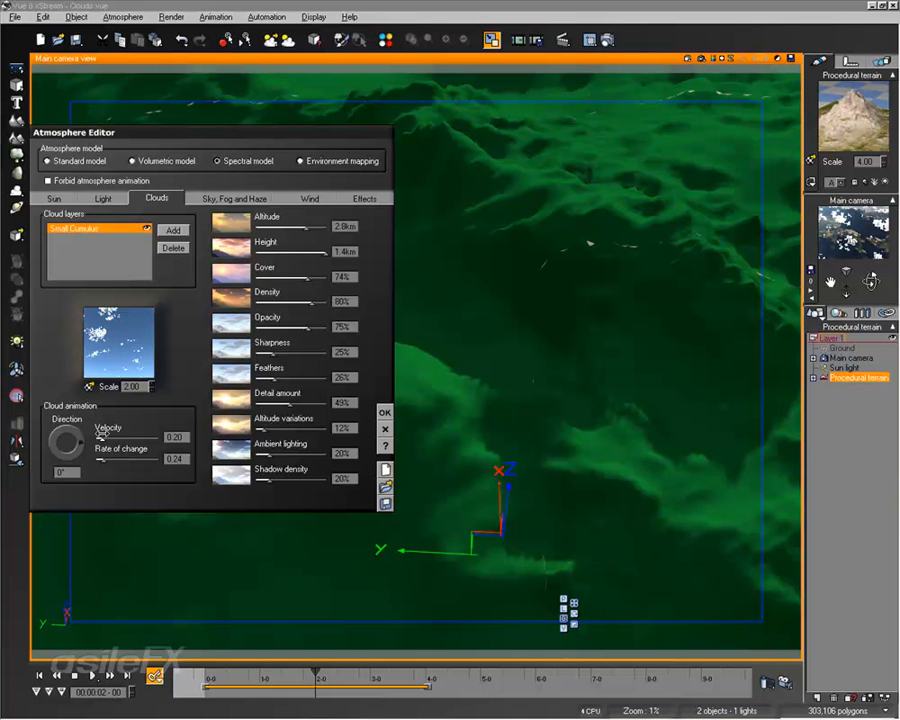
drag(105, 435, 100, 434)
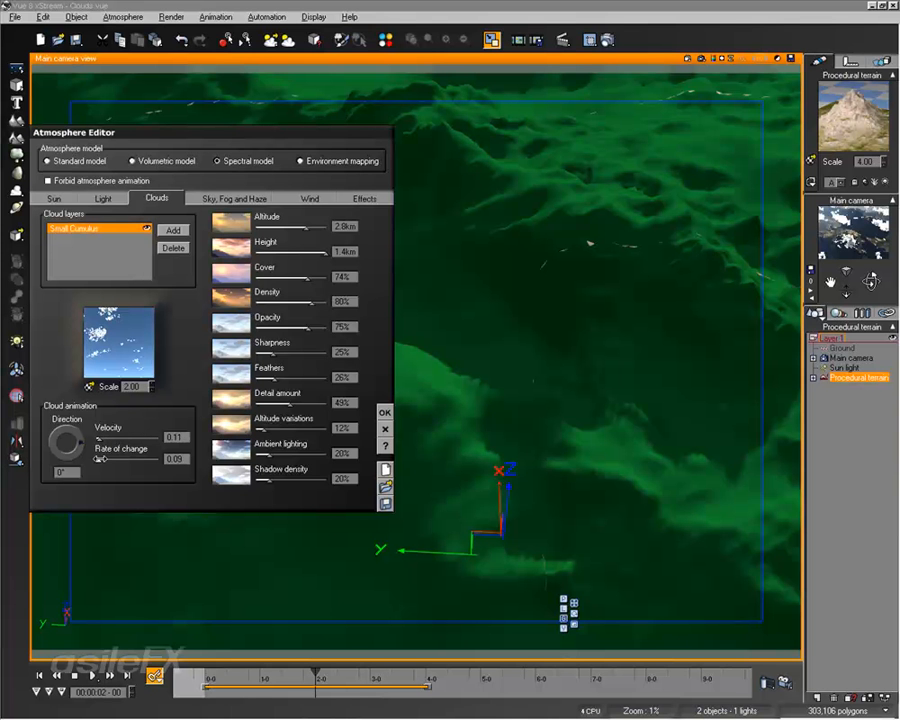
drag(97, 459, 104, 459)
Inspect the velocity of material origin in the Small Cumulus material, close its editor, and scrub back to the timeline's start.
right_click(140, 356)
click(152, 366)
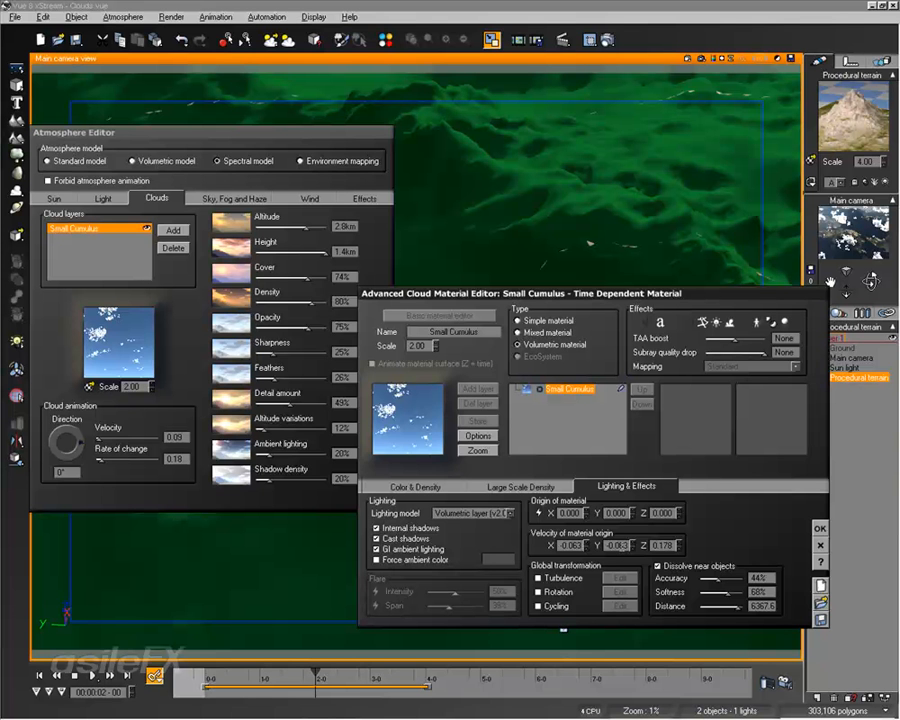
click(819, 528)
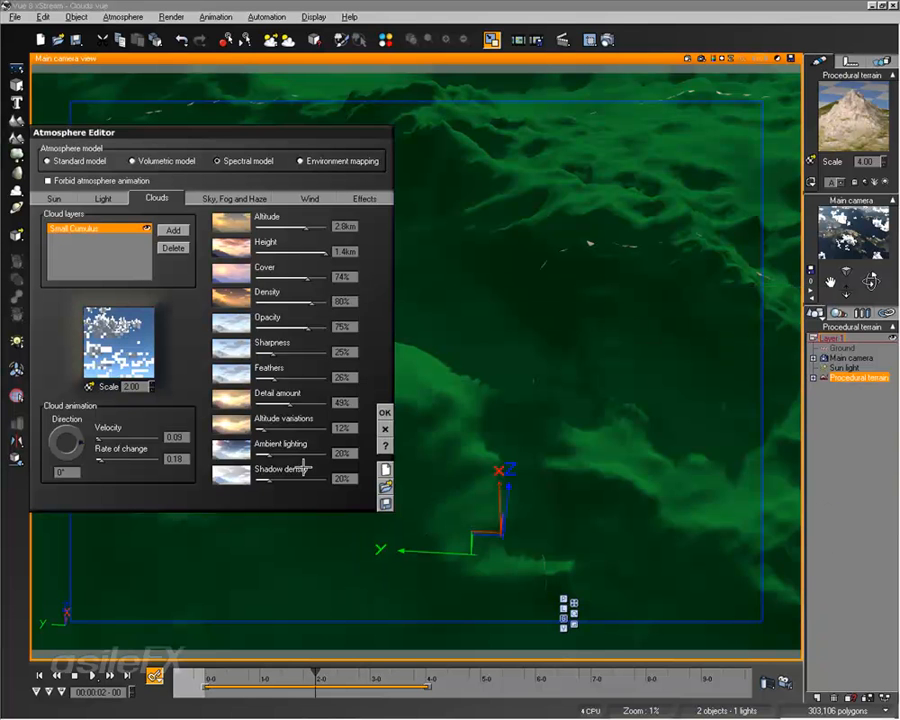
drag(316, 670, 205, 669)
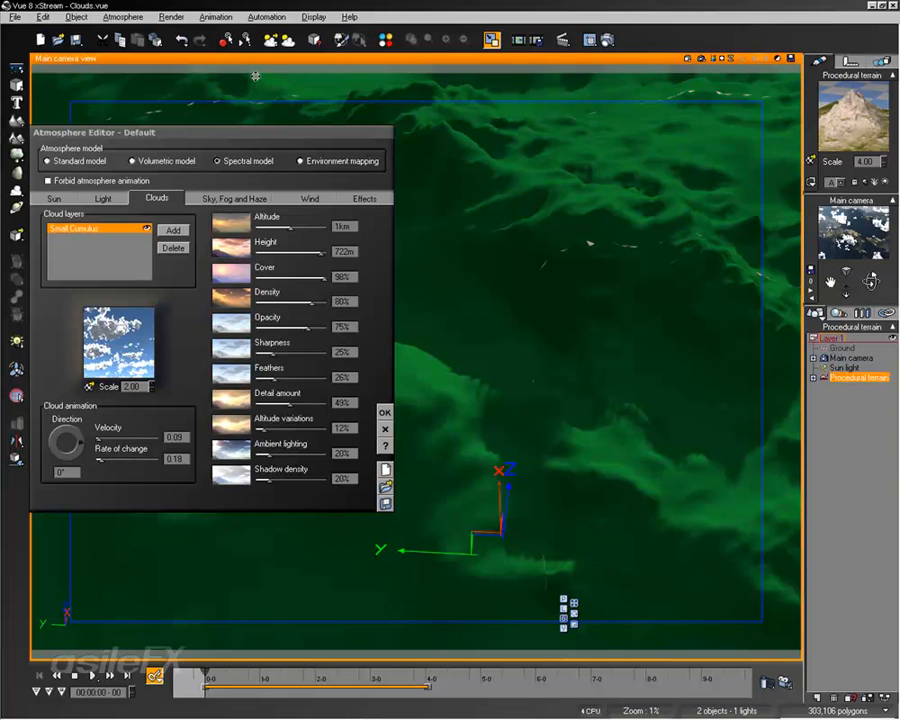
Animate the sun by lowering its pitch to 2.29° at about 4 seconds, and scrub back to the start.
click(54, 198)
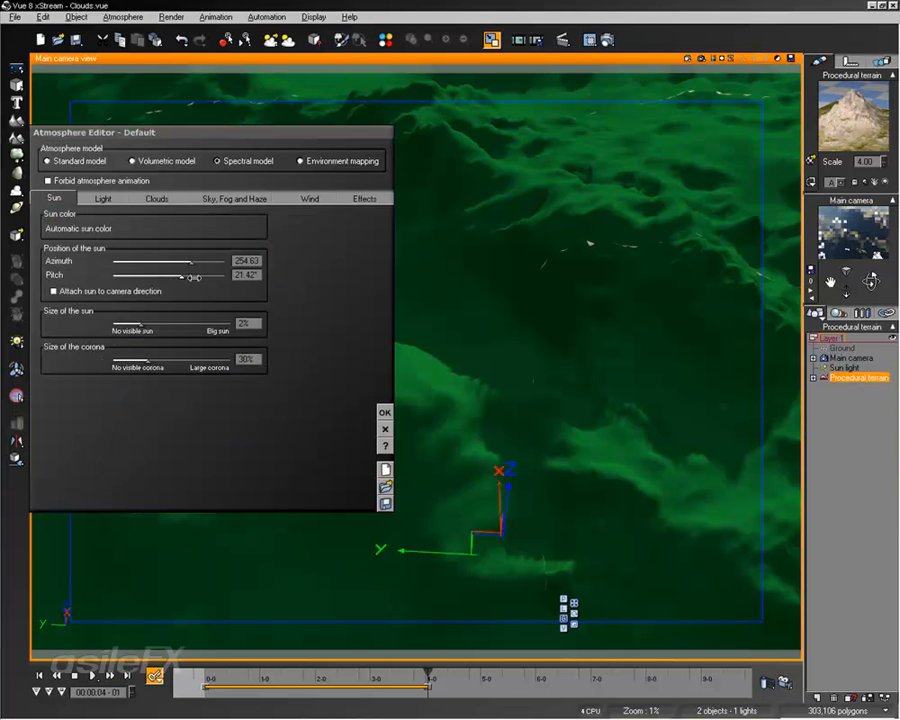
drag(181, 275, 175, 275)
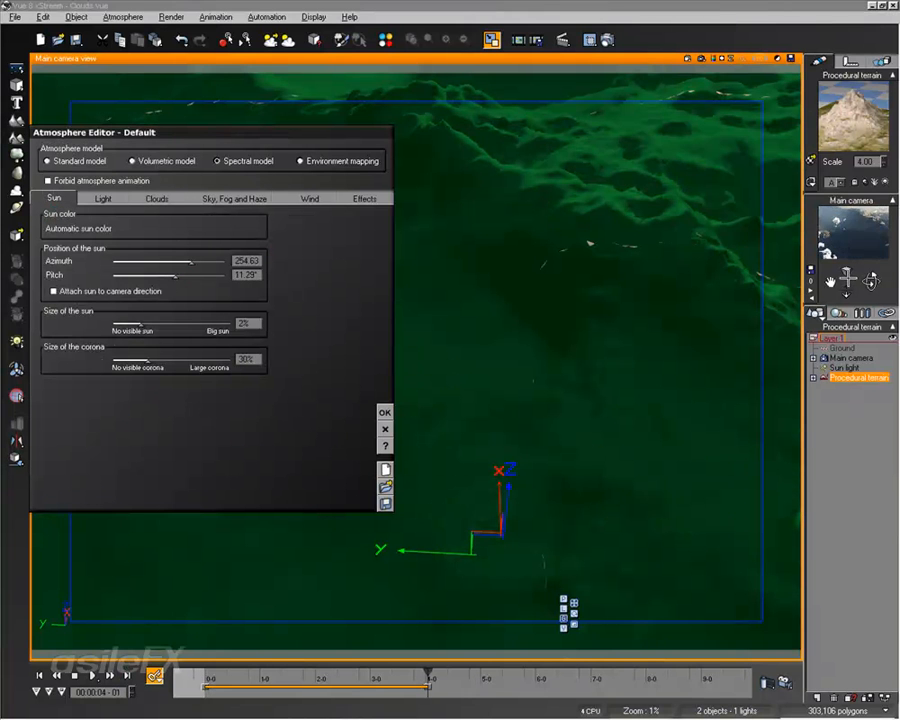
drag(187, 282, 193, 326)
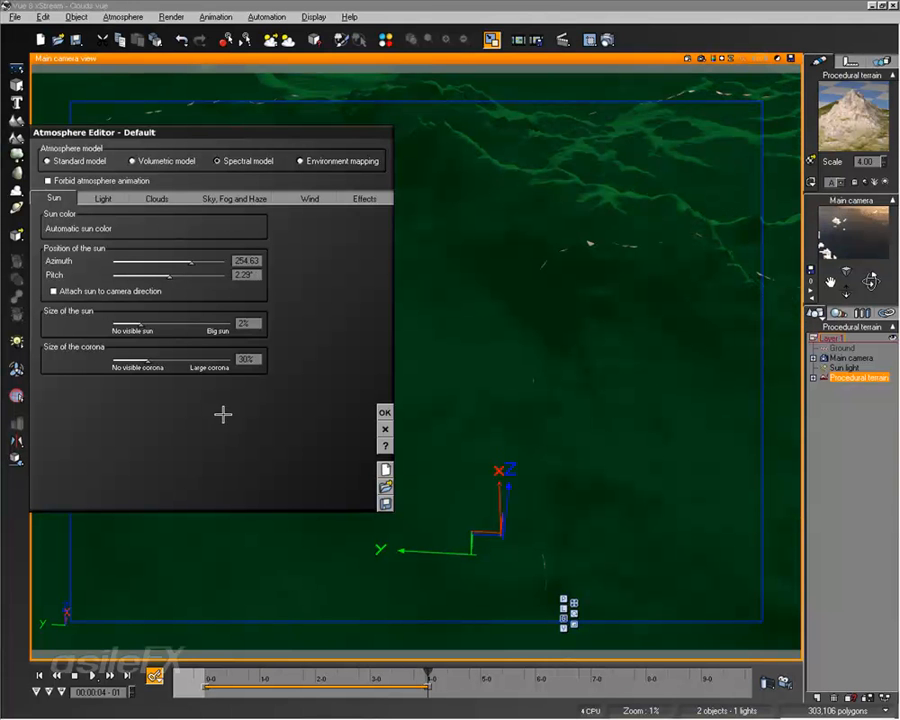
drag(430, 670, 205, 673)
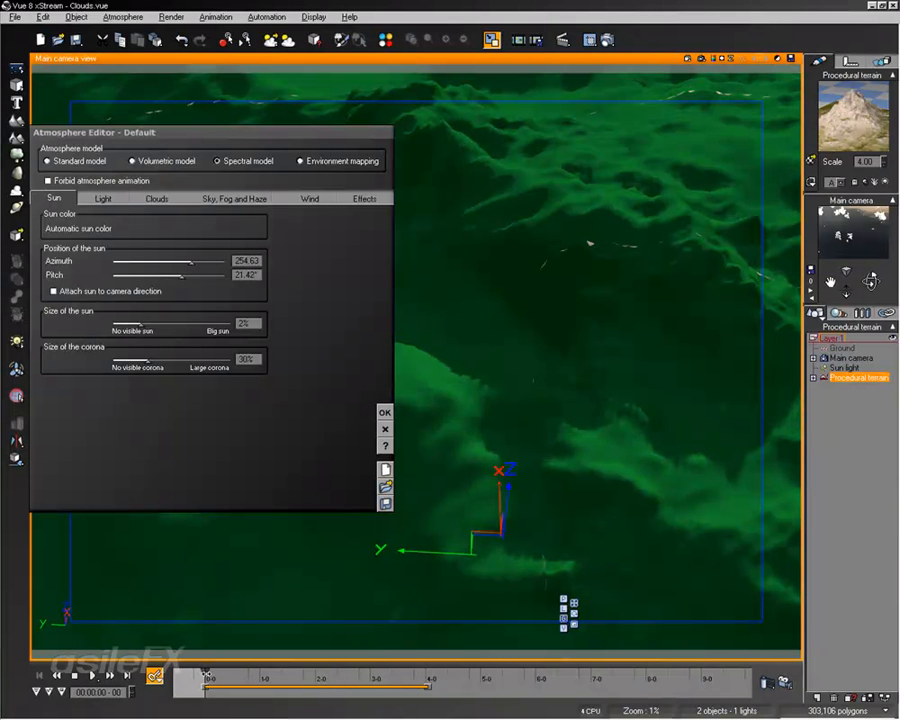
Open the Small Cumulus material's density production function for editing from the atmosphere's cloud settings.
click(103, 198)
click(157, 198)
right_click(124, 350)
click(150, 357)
click(440, 487)
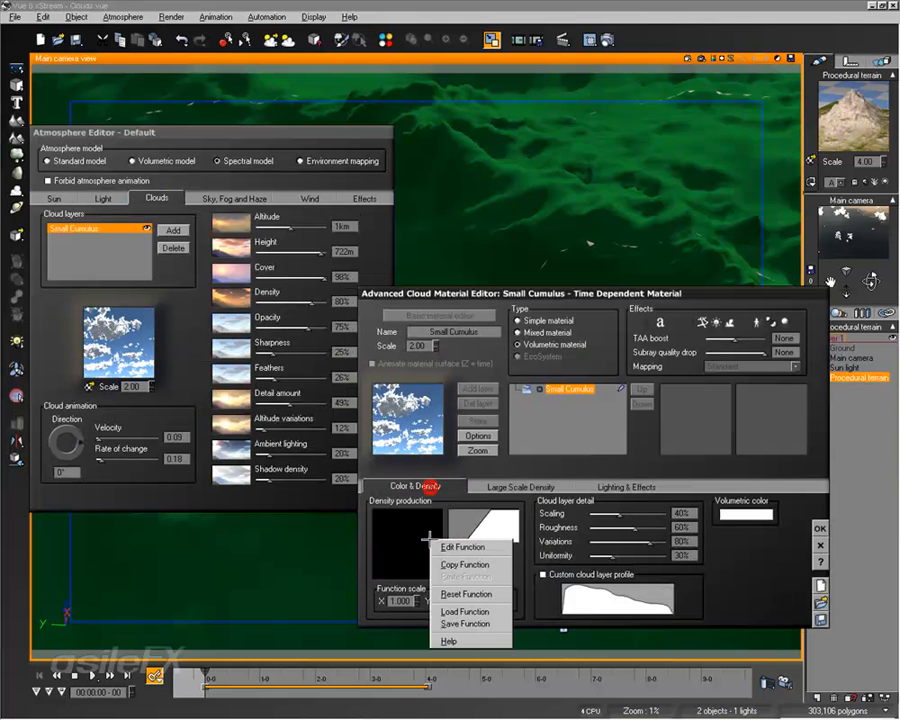
double_click(450, 528)
Try out a Time input node in the density function graph, moving it around and deleting it.
right_click(503, 262)
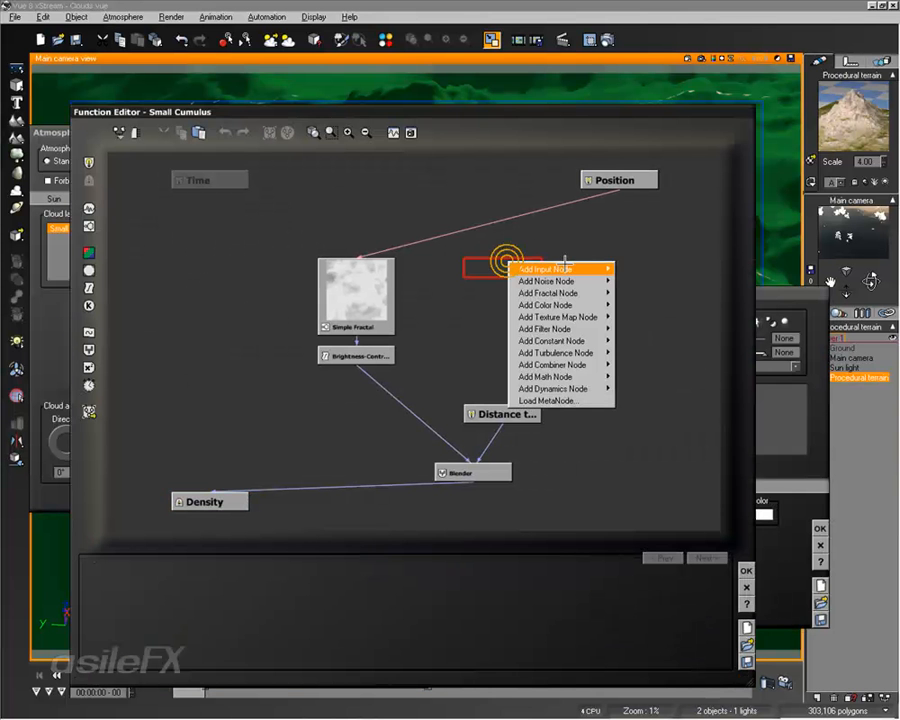
mouse_move(540, 266)
click(673, 321)
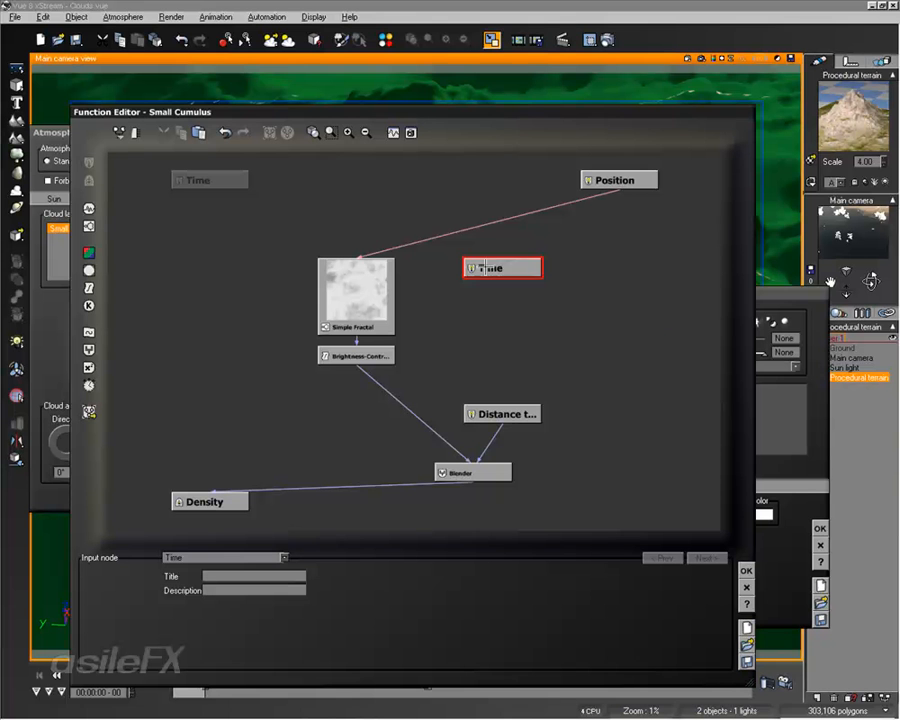
drag(500, 270, 590, 242)
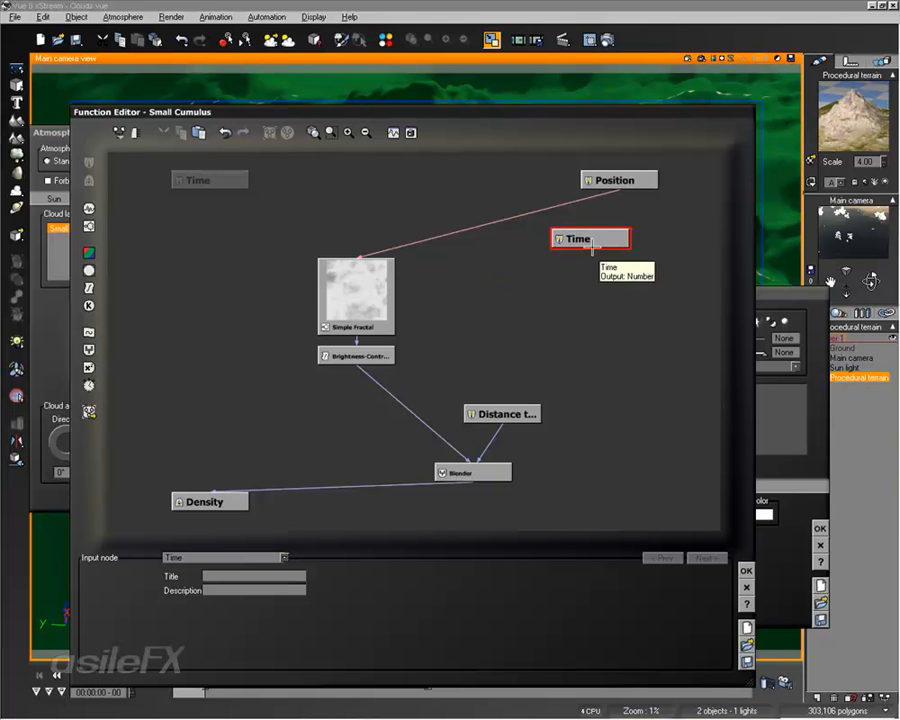
drag(590, 240, 505, 300)
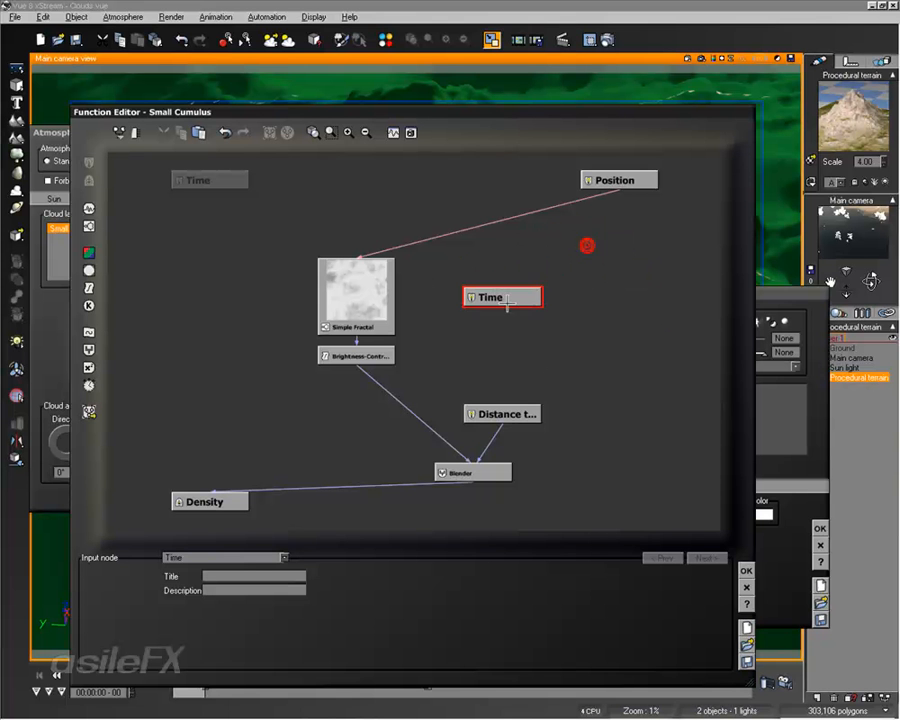
key(Delete)
Add an External Dependency input node and rearrange the Position, Simple Fractal and External Dependency nodes in the graph.
right_click(498, 288)
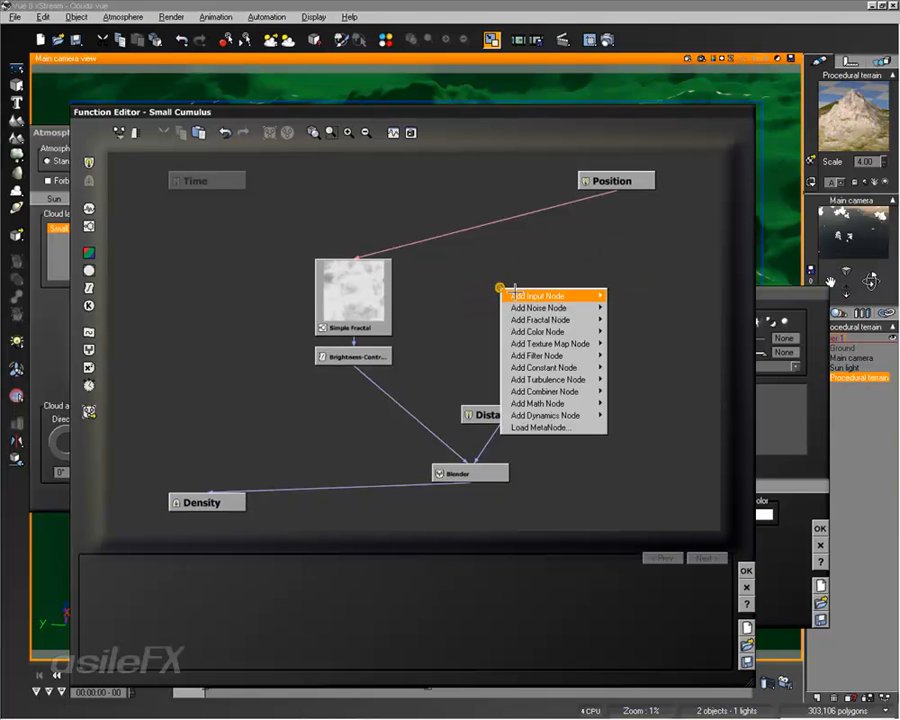
mouse_move(563, 296)
click(670, 307)
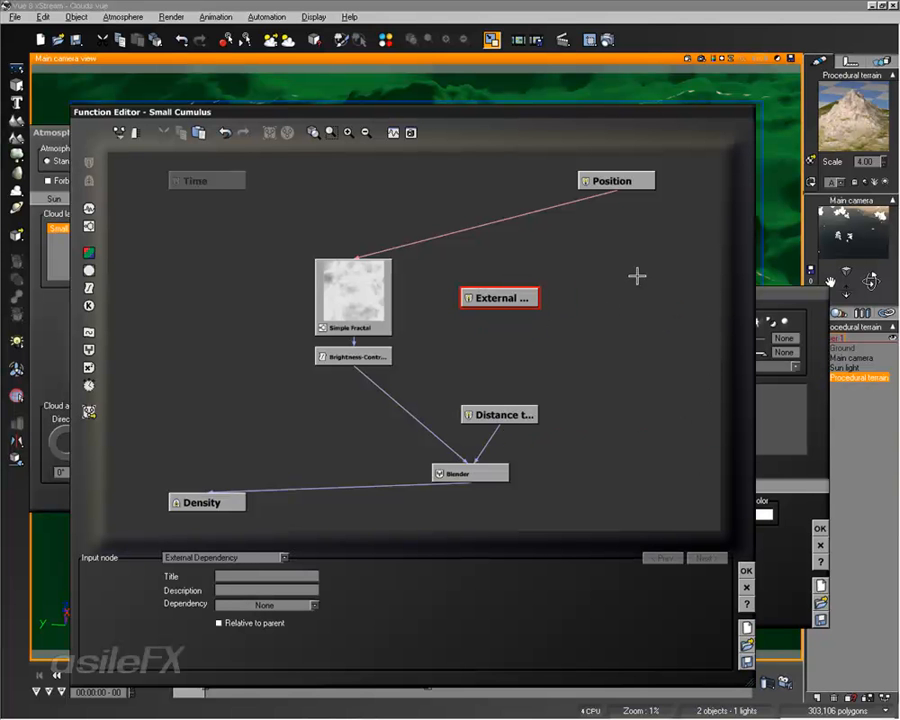
drag(614, 181, 354, 181)
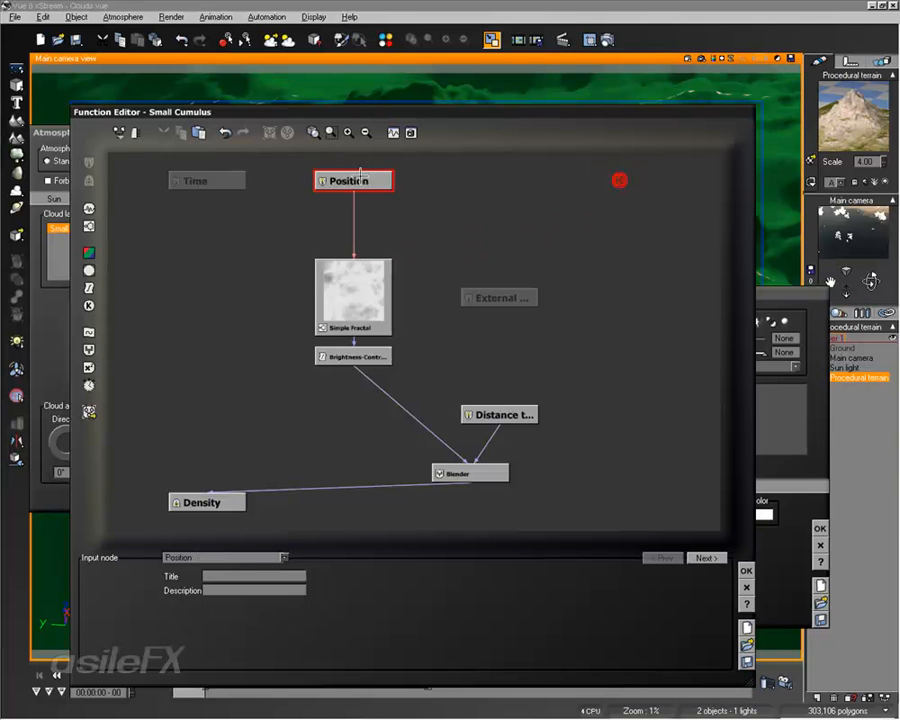
drag(360, 264, 363, 339)
drag(484, 284, 429, 170)
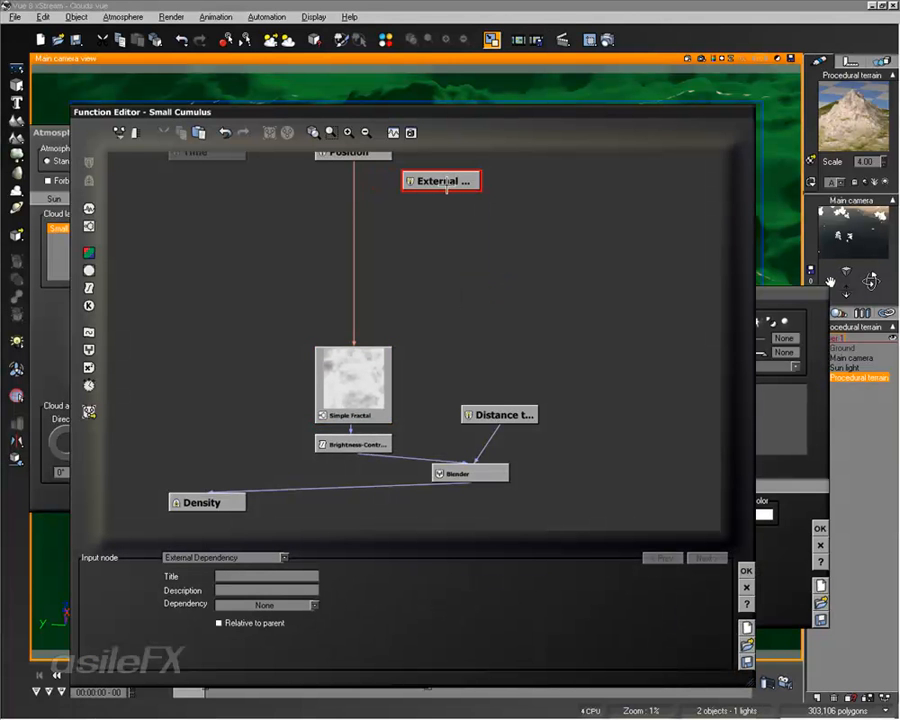
Link the External Dependency node to a Procedural terrain property, and accept the function and the cloud material.
click(247, 605)
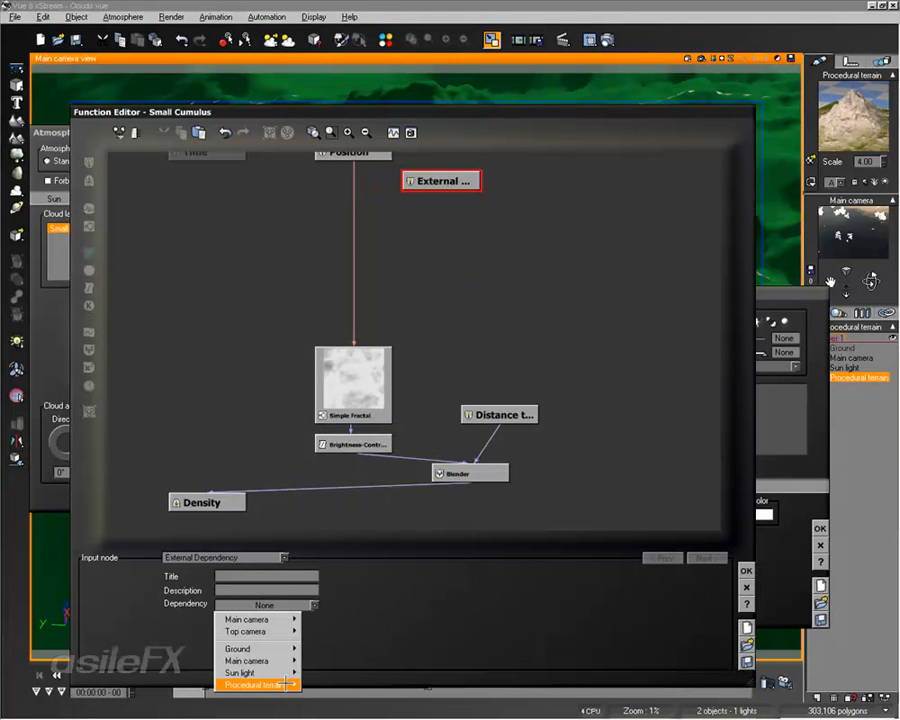
mouse_move(258, 684)
click(349, 649)
click(468, 325)
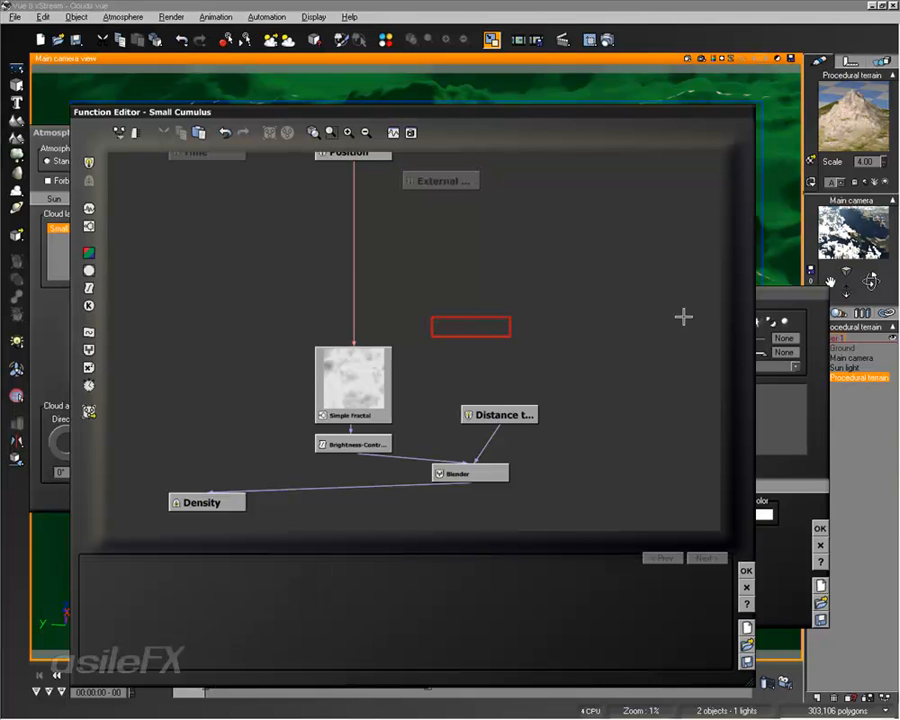
click(746, 570)
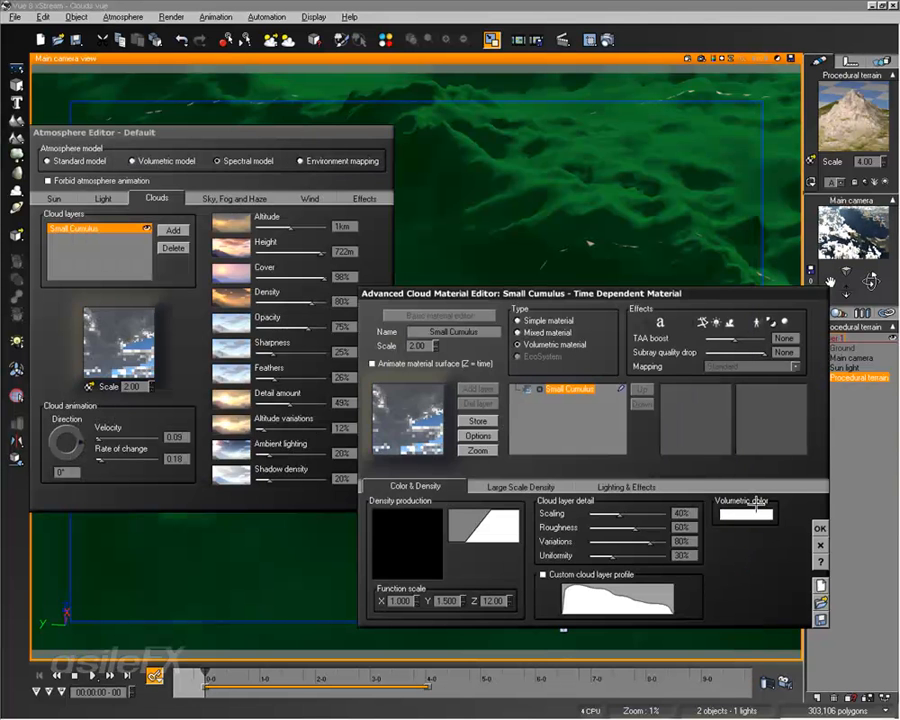
click(819, 528)
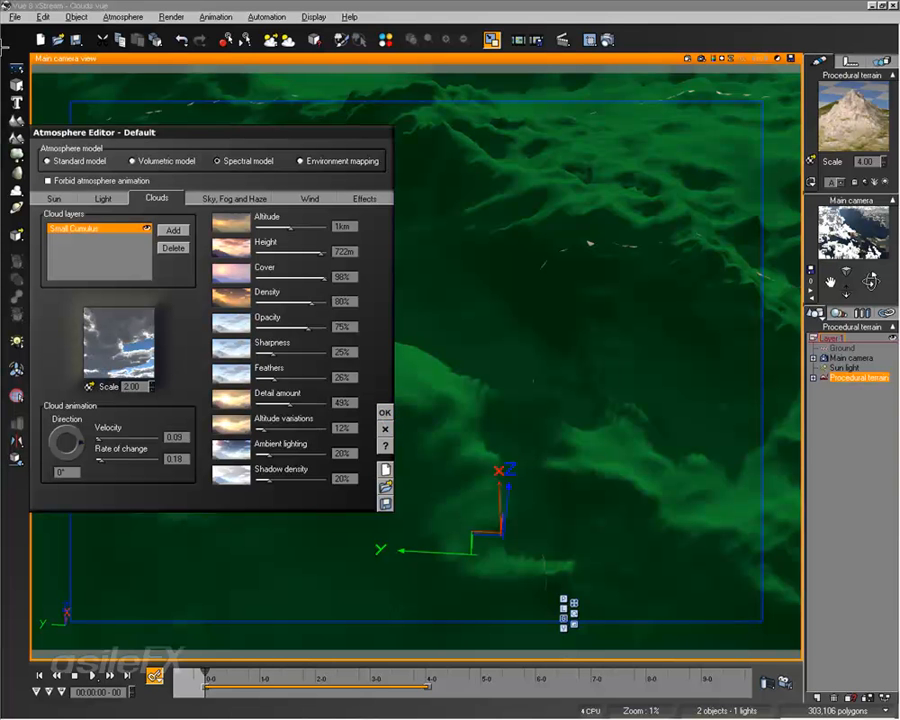
Forbid atmosphere animation, accept the atmosphere settings, and scrub the timeline to about 3 seconds and back to the start.
click(70, 180)
click(384, 412)
drag(204, 671, 337, 678)
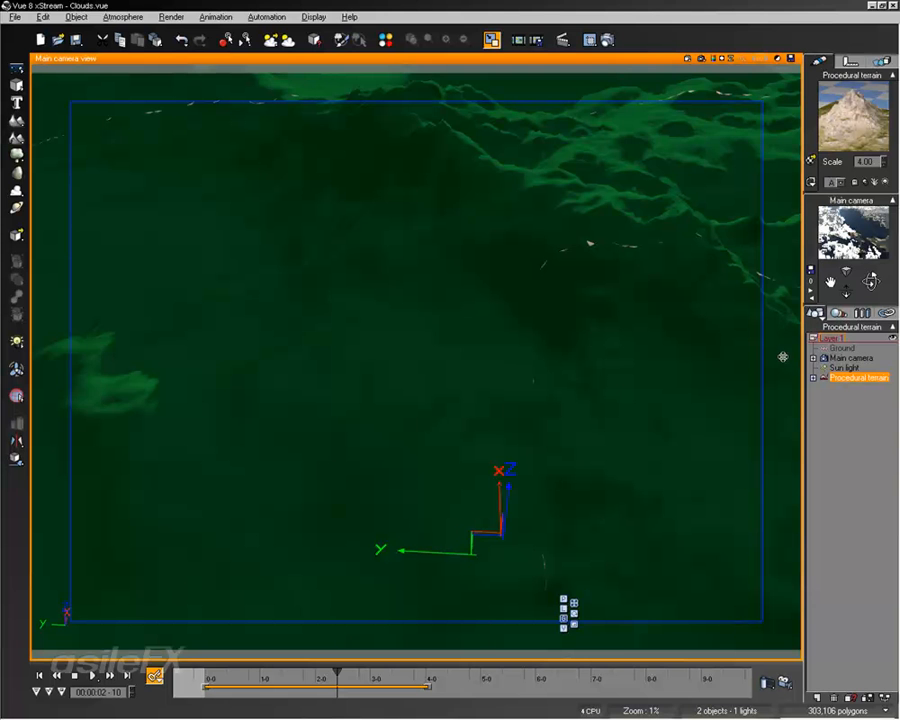
drag(337, 672, 373, 673)
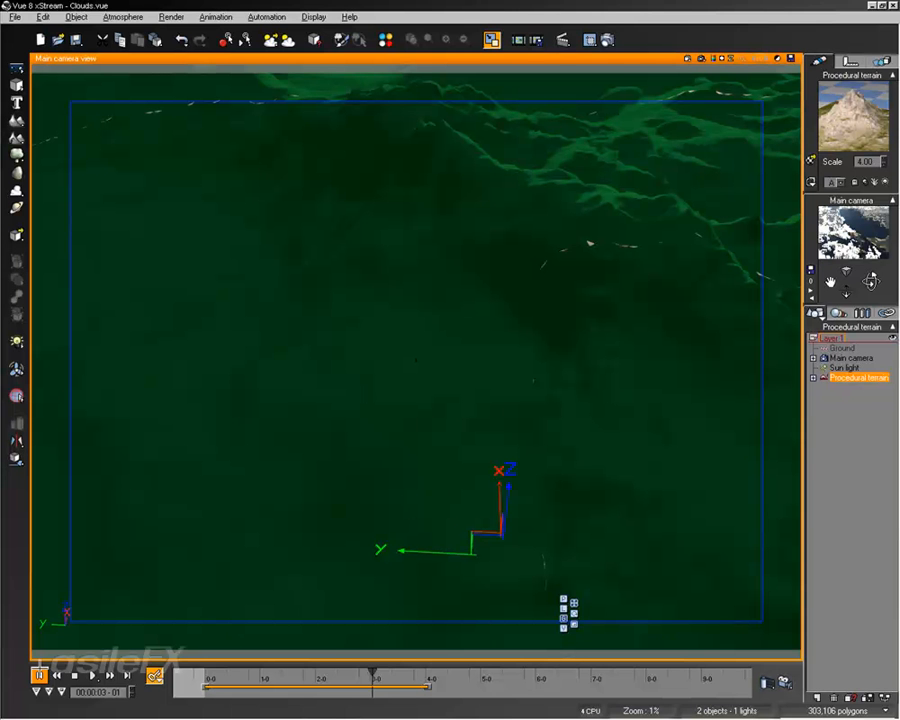
click(39, 676)
Deselect the terrain, reopen the Atmosphere Editor to check the Forbid atmosphere animation option, and close it without changes.
click(838, 412)
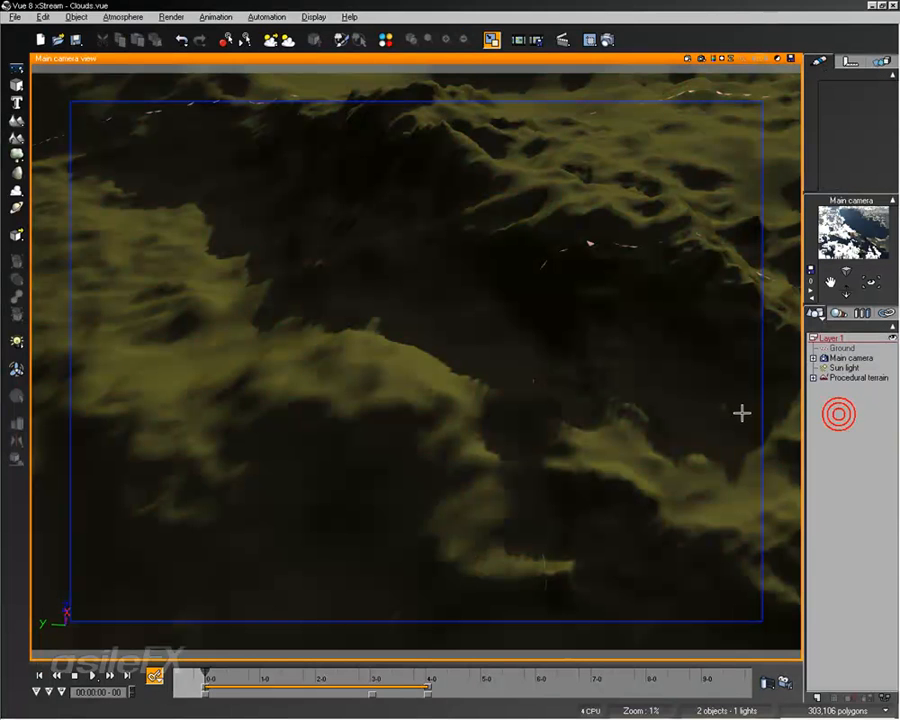
click(118, 15)
click(130, 78)
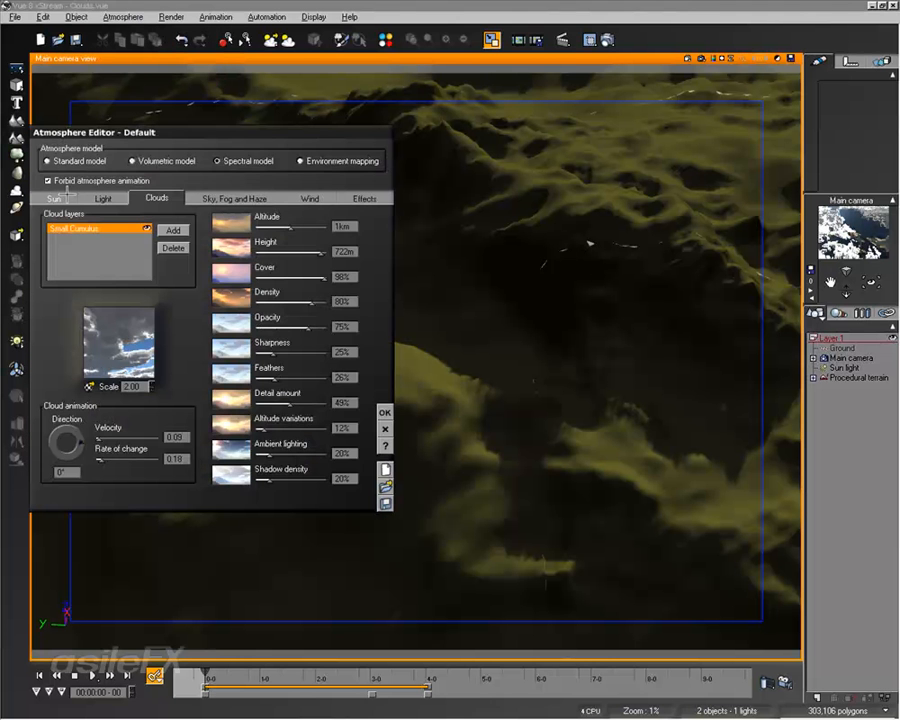
click(385, 428)
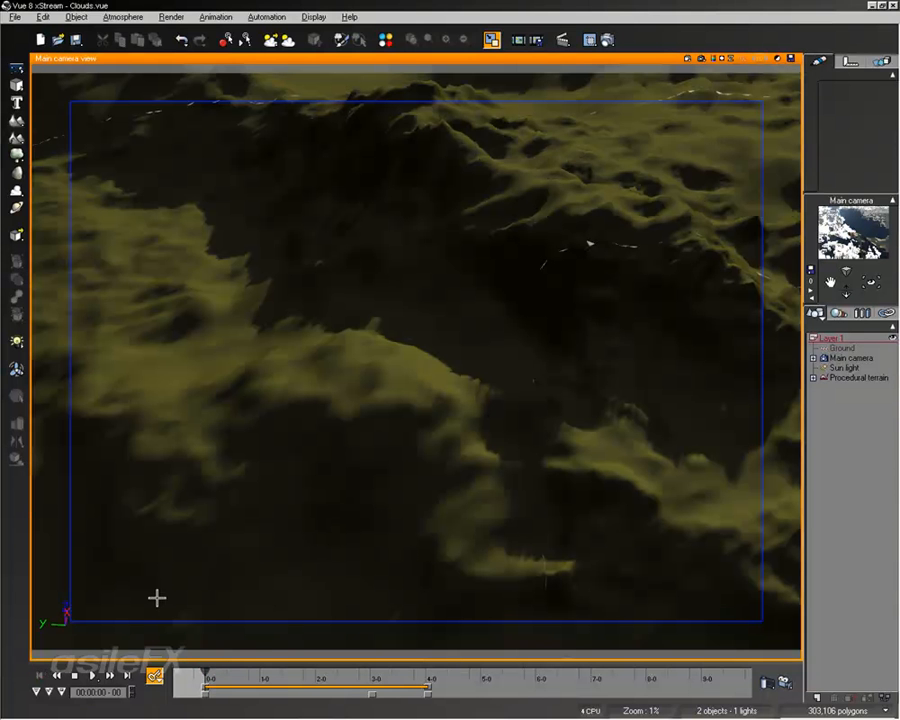
Render an animation preview at Preview quality, 5 frames per second and 2x size, abort it after a few frames, and advance the preview.
click(766, 683)
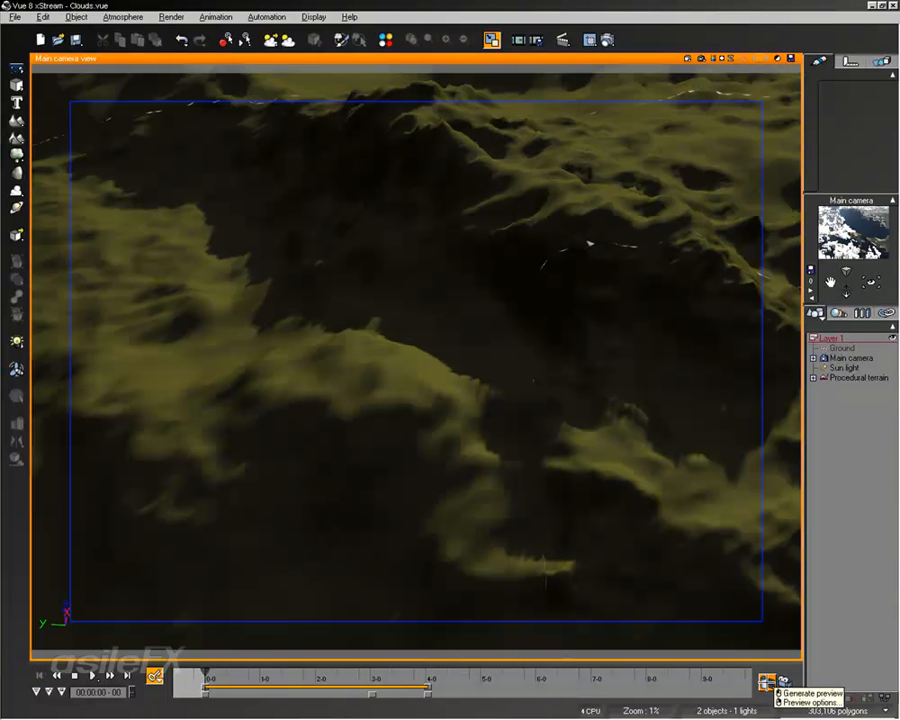
click(805, 703)
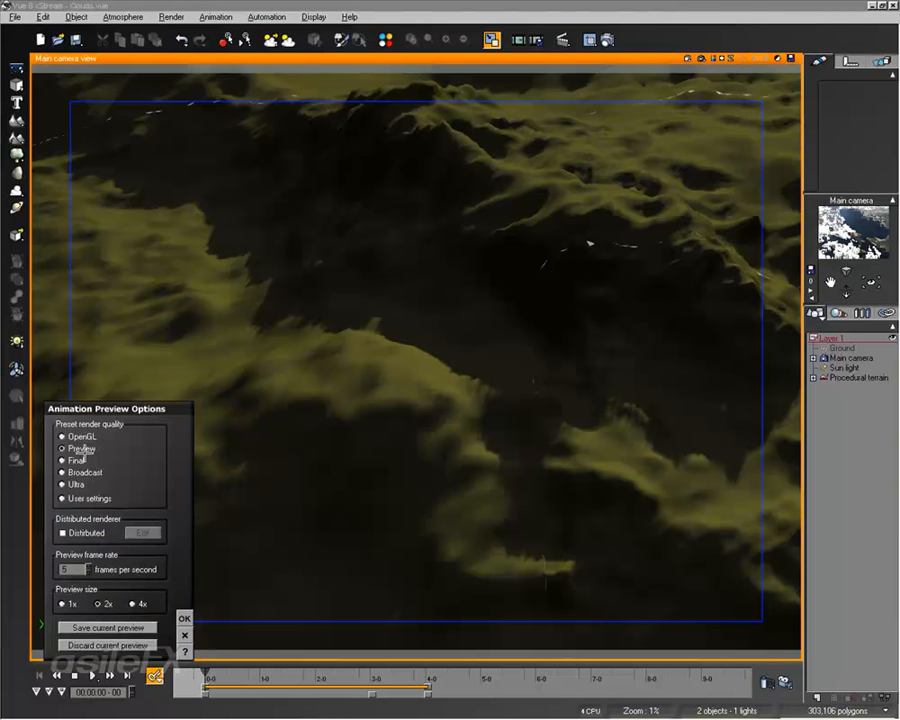
click(184, 618)
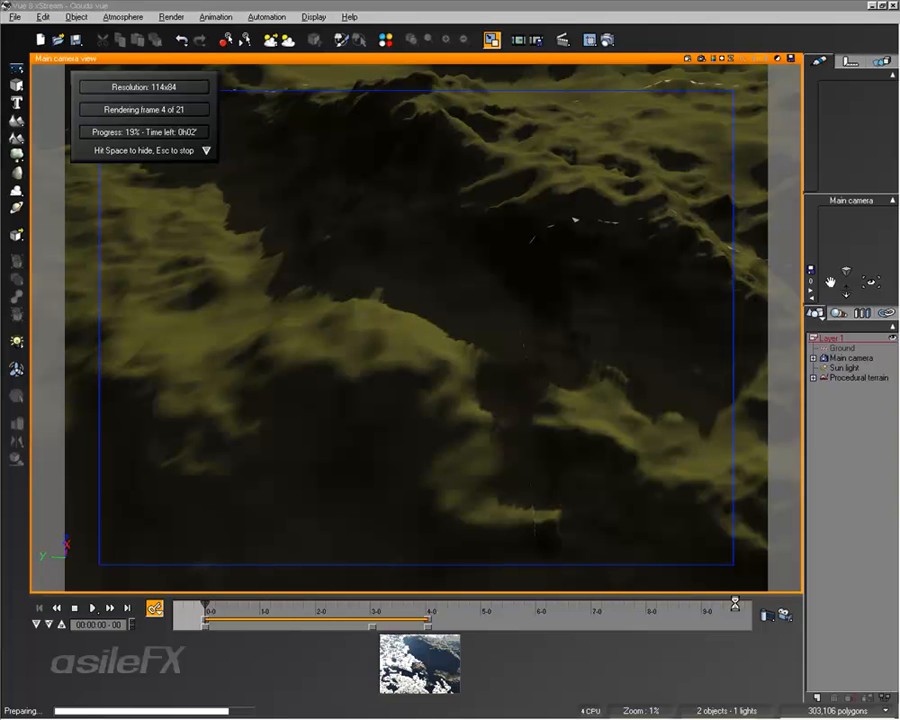
key(Escape)
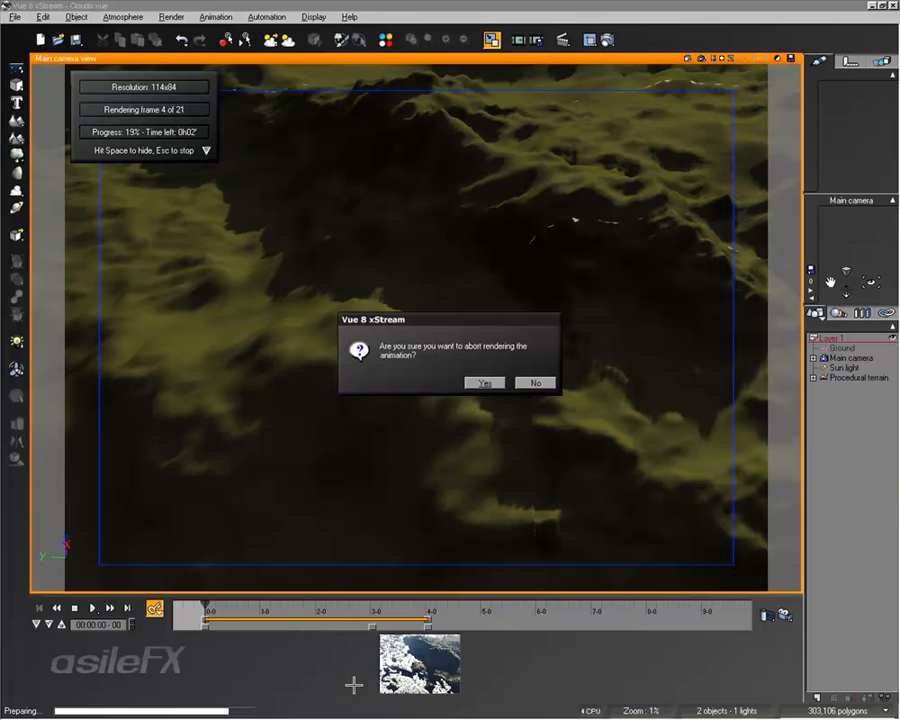
click(484, 383)
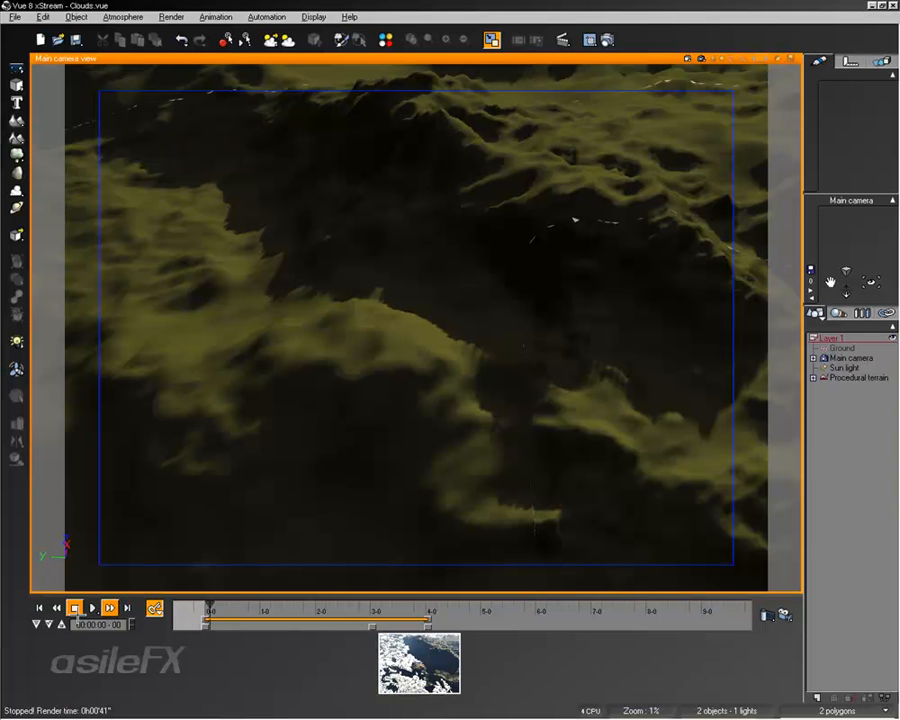
click(109, 607)
Set the spectral atmosphere's global cloud shadow mode to No shadows on clouds in the Atmosphere Editor.
click(140, 17)
click(136, 77)
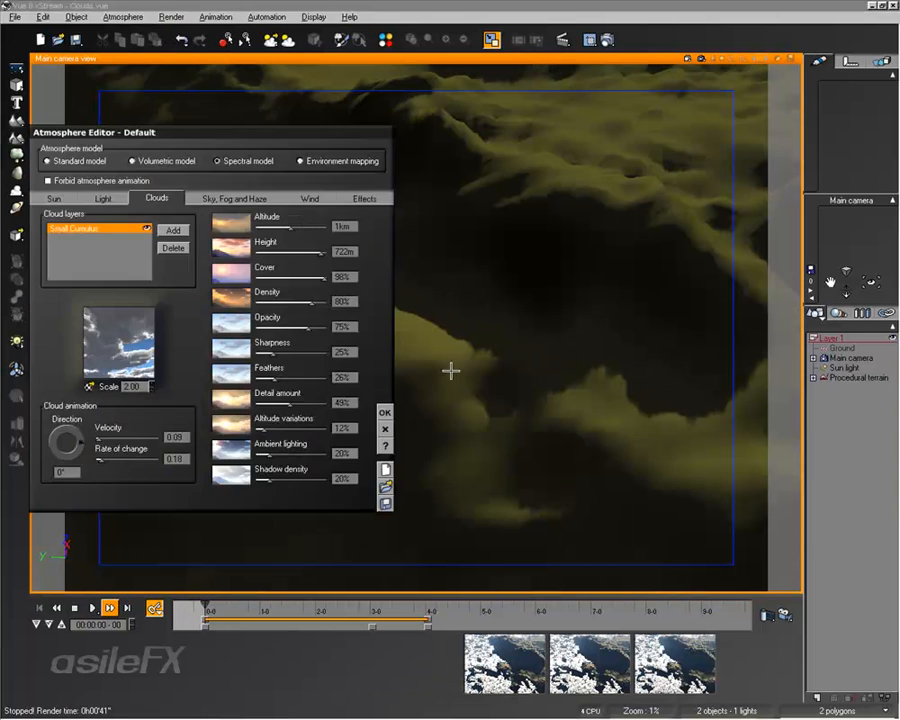
click(221, 199)
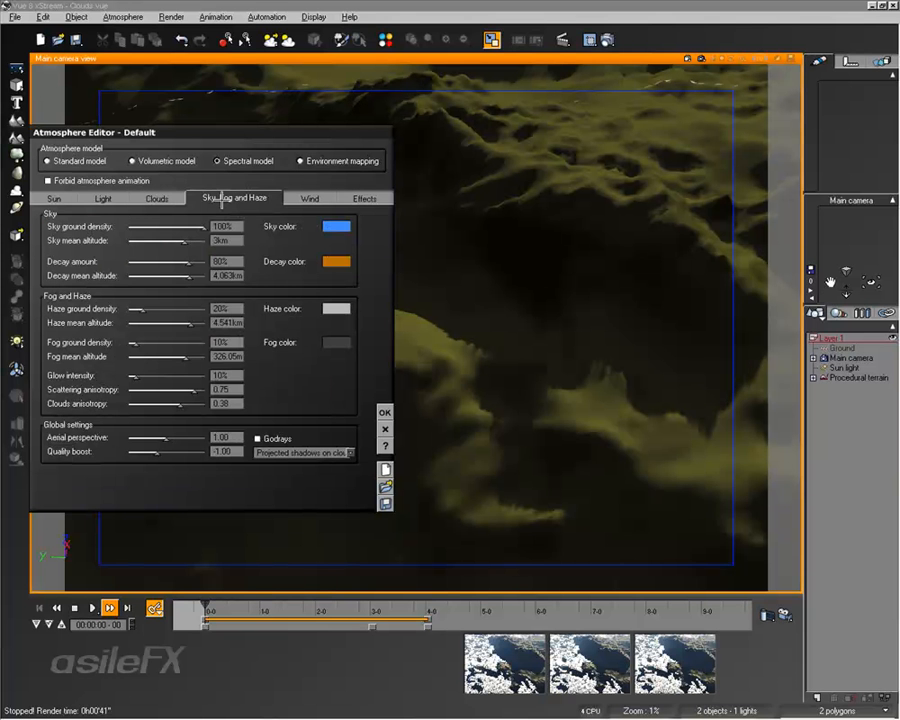
click(297, 452)
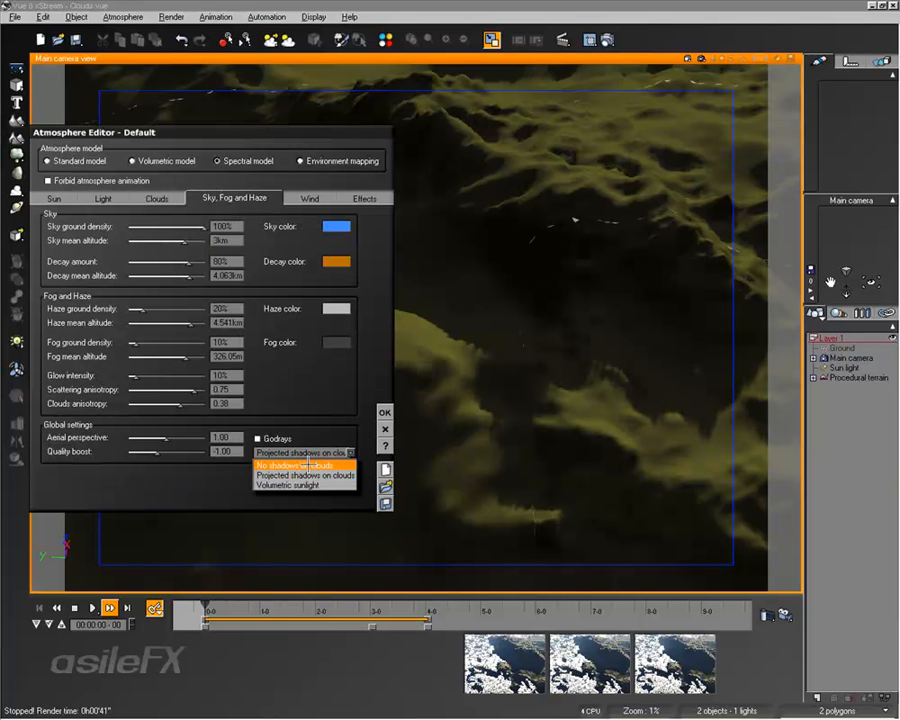
click(290, 465)
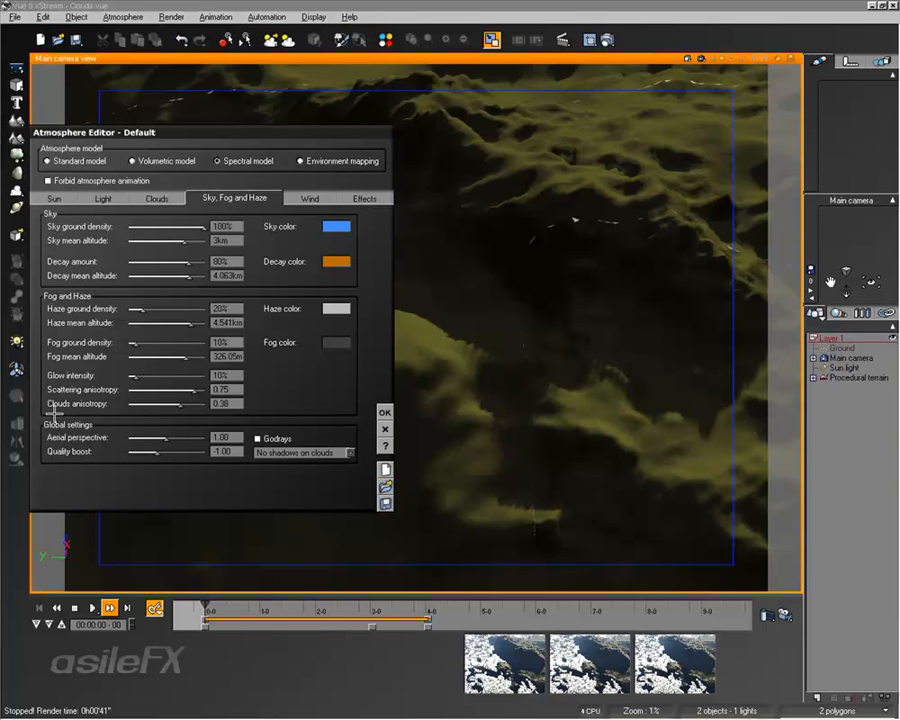
Open the Small Cumulus cloud material's lighting settings and disable Cast shadows and Internal shadows.
click(159, 200)
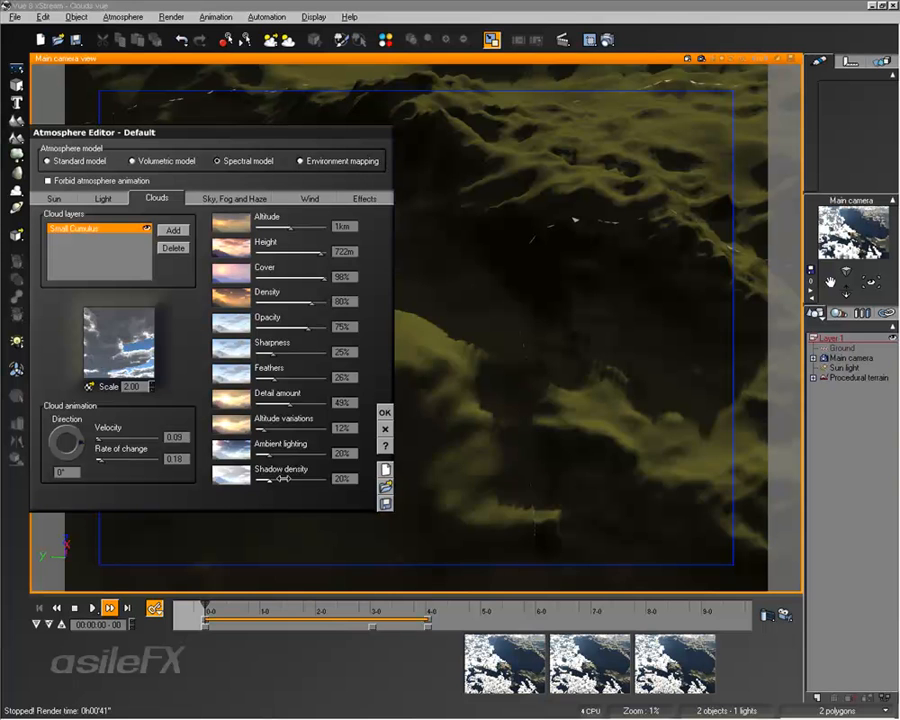
right_click(113, 303)
click(139, 313)
click(630, 484)
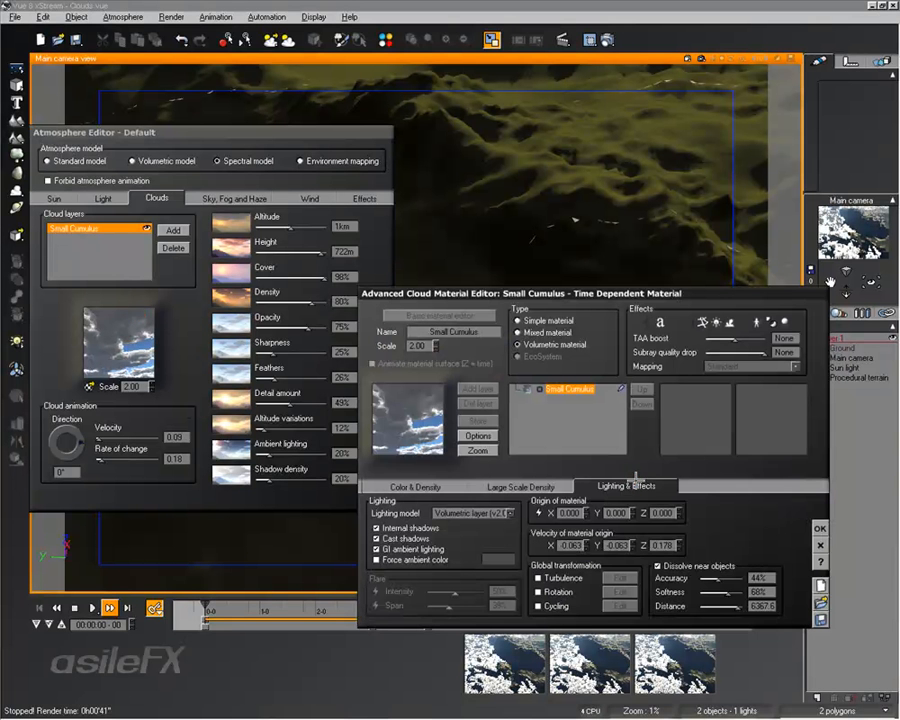
click(414, 538)
click(414, 526)
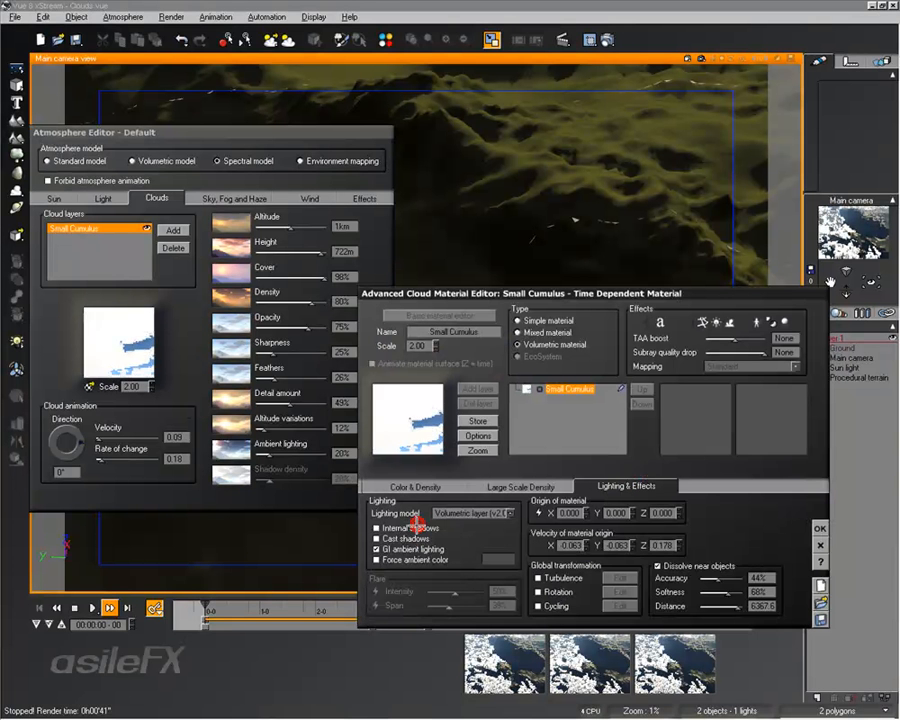
Re-enable Internal shadows and Cast shadows for the Small Cumulus material, accept it, and close the Atmosphere Editor.
click(414, 527)
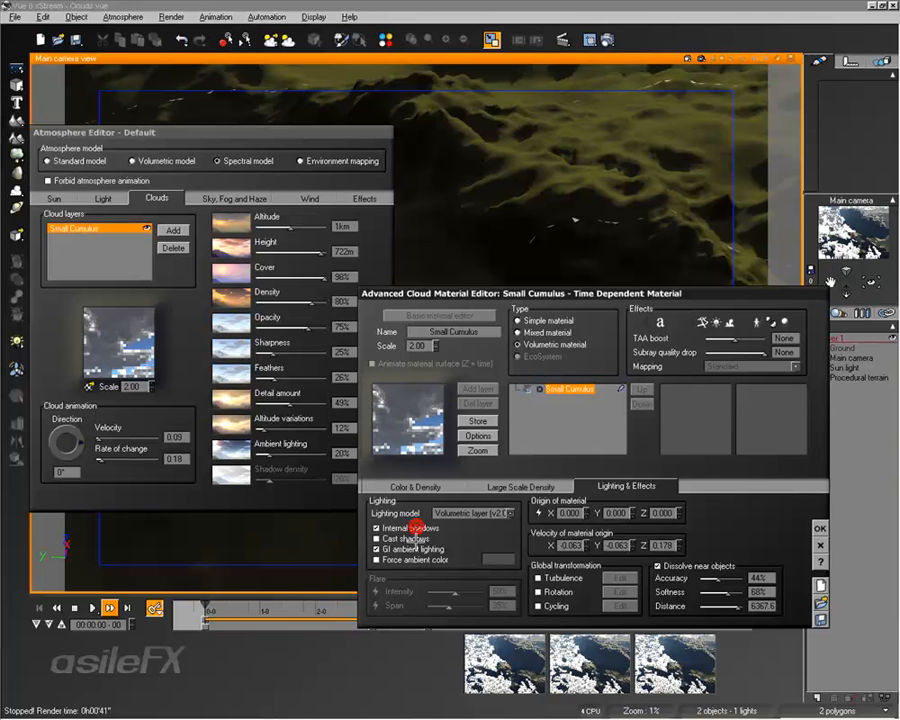
click(414, 538)
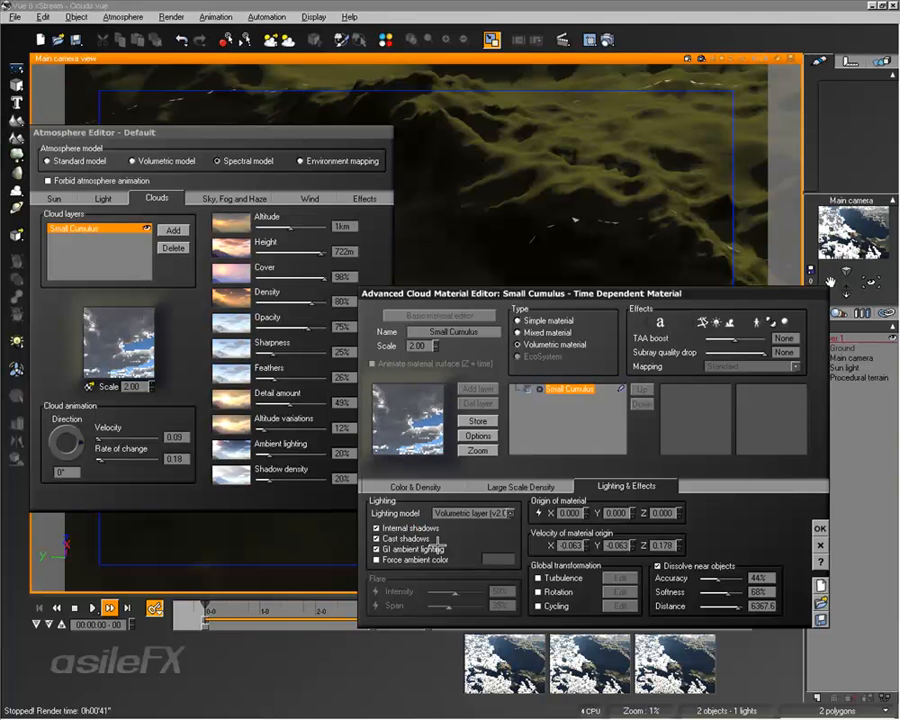
click(820, 528)
click(386, 350)
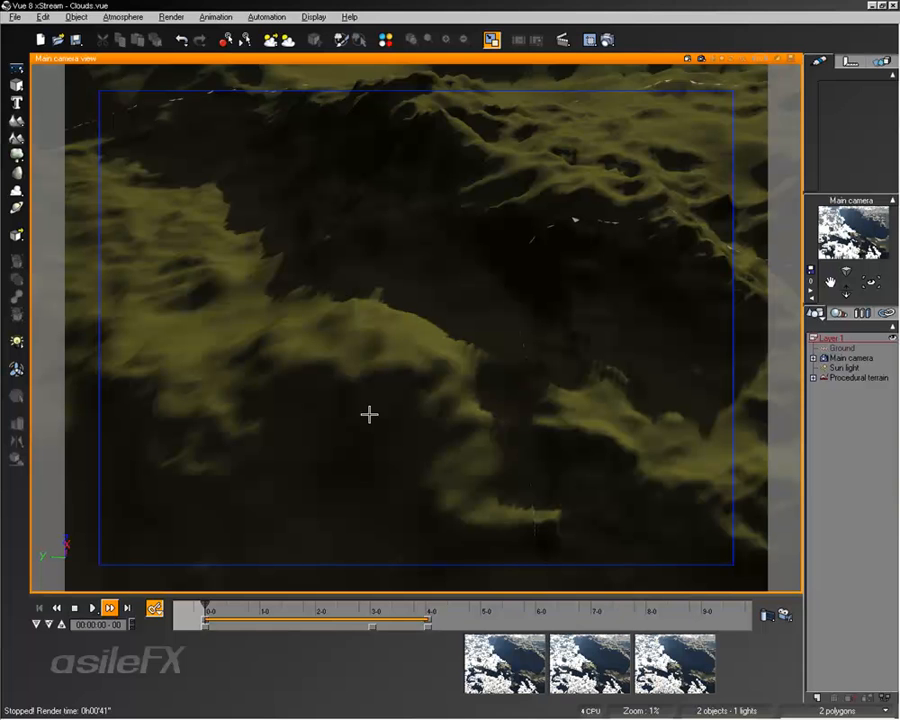